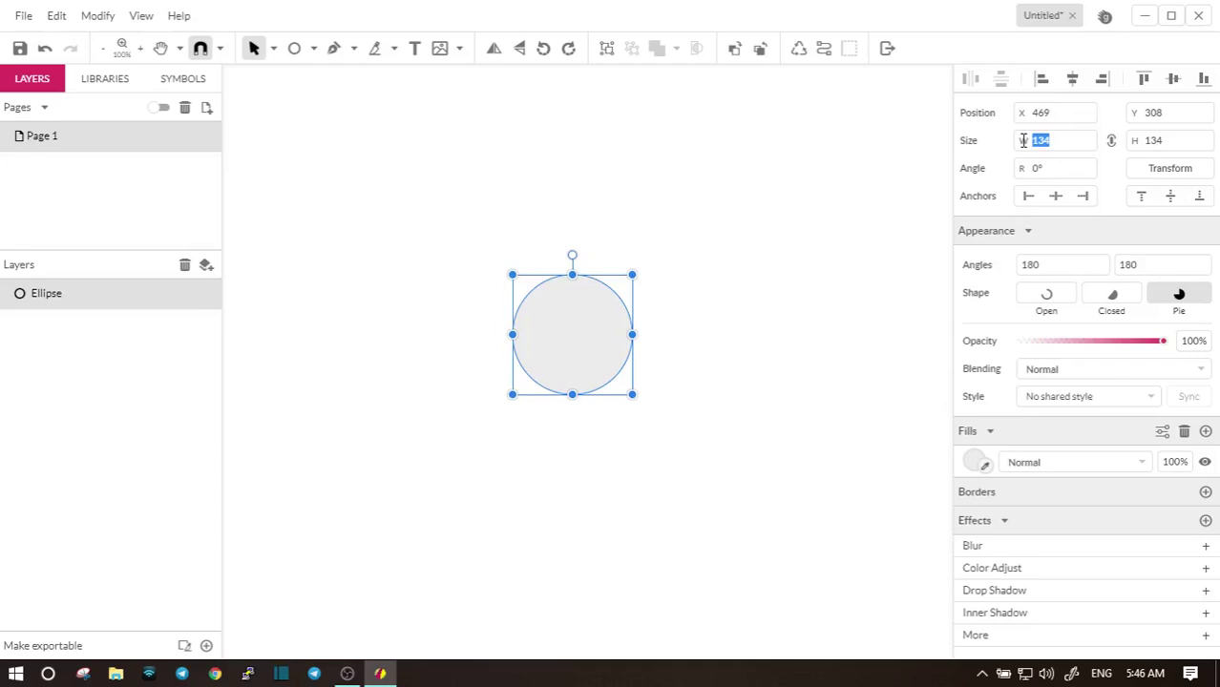
Step: Set the circle's size to 300 × 300 and fill it with teal #009688
{"action": "key", "text": "Return"}
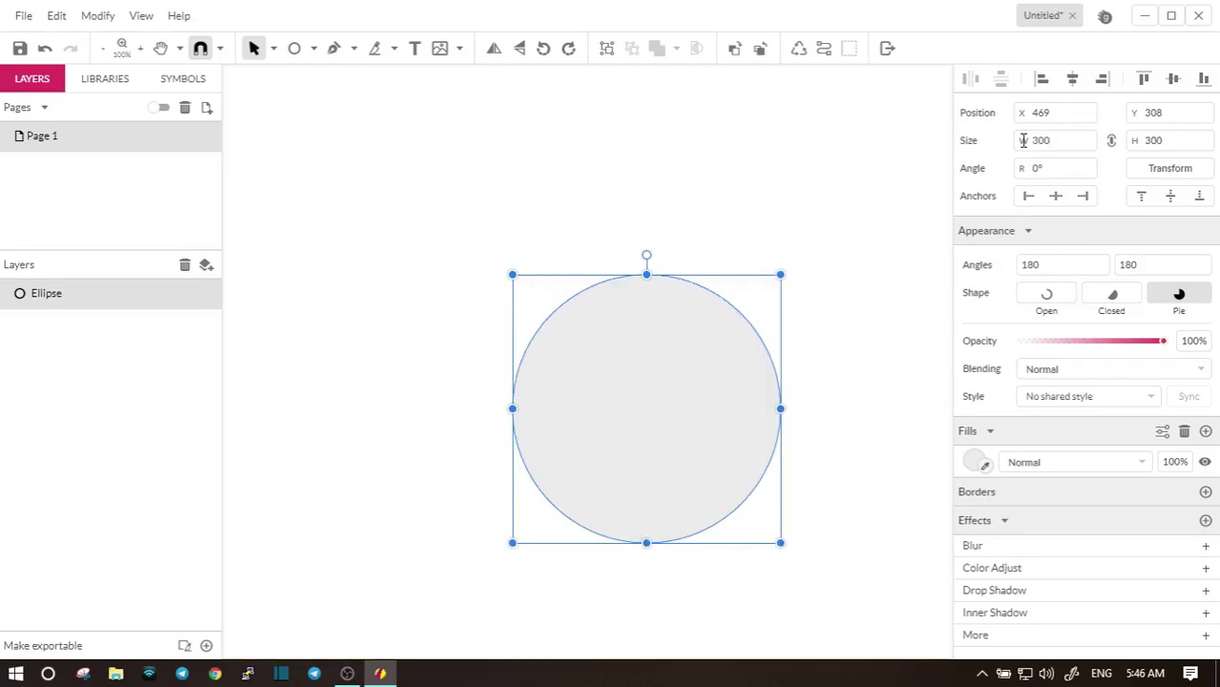
{"action": "left_click", "coordinate": [984, 456]}
{"action": "left_click", "coordinate": [1082, 431]}
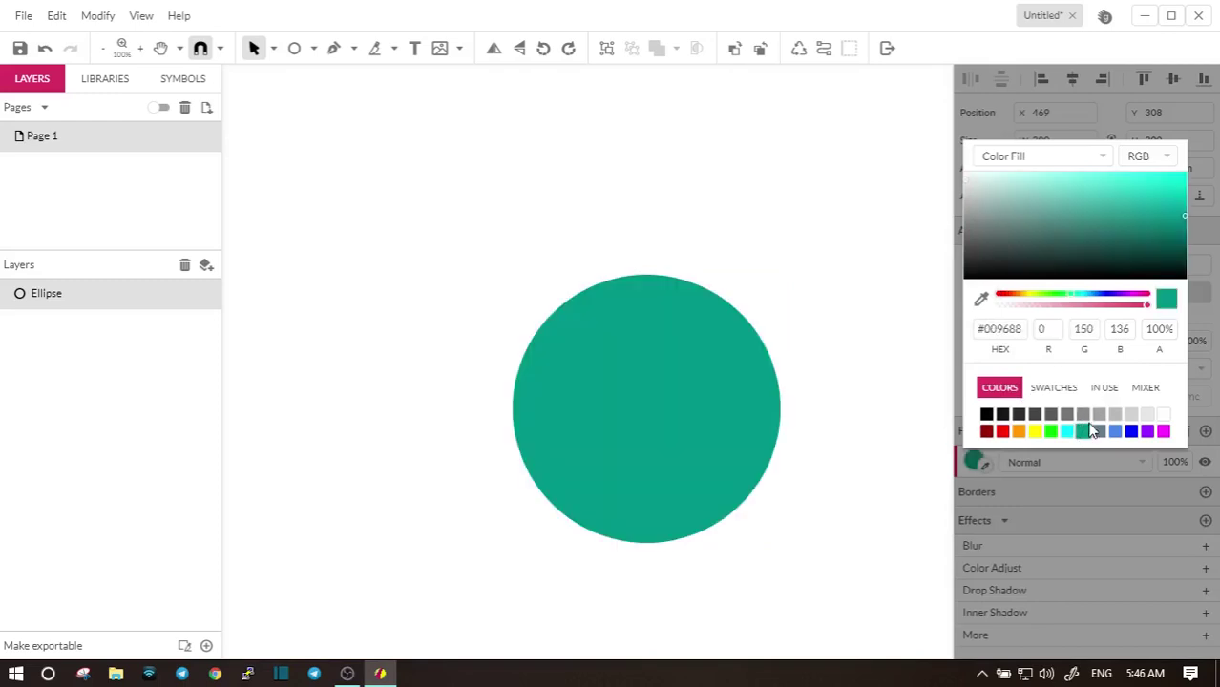
{"action": "left_click", "coordinate": [690, 368]}
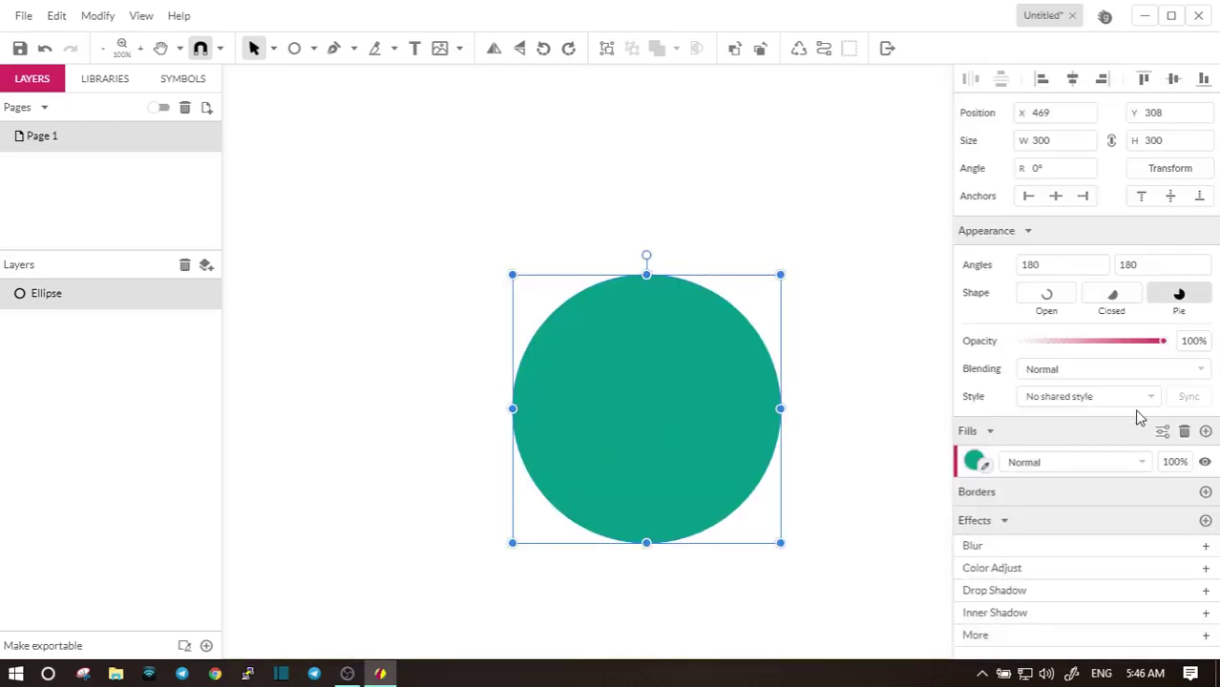
Step: Lower the circle's opacity to about 51% and move it up to about X 448, Y 231
{"action": "left_click", "coordinate": [1096, 349]}
{"action": "left_click_drag", "start_coordinate": [655, 406], "coordinate": [626, 336]}
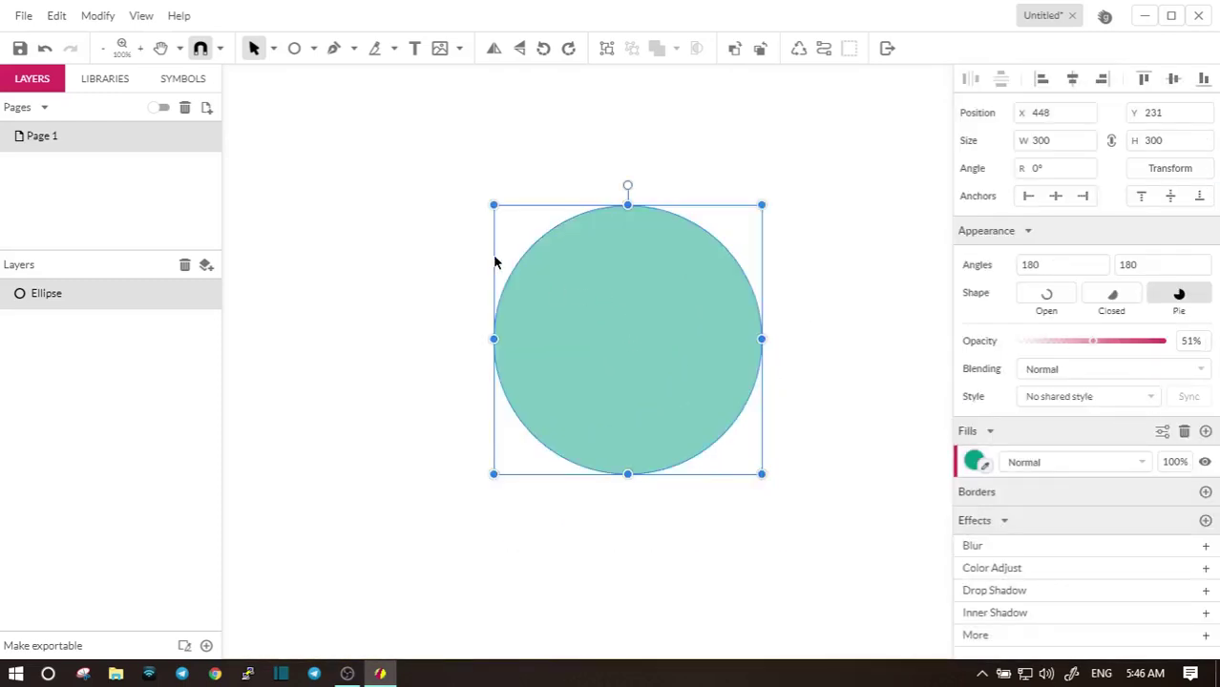
Step: Duplicate the large circle and set the copy's size to 150 × 150
{"action": "left_click", "coordinate": [59, 18]}
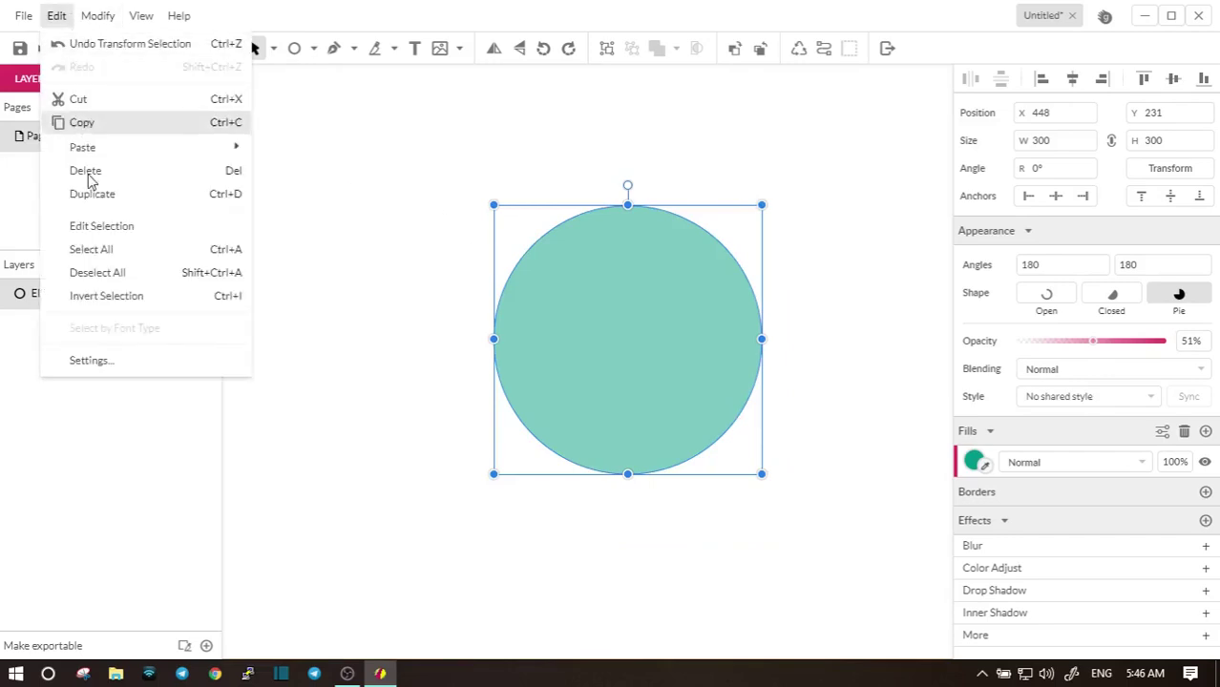
{"action": "left_click", "coordinate": [107, 195]}
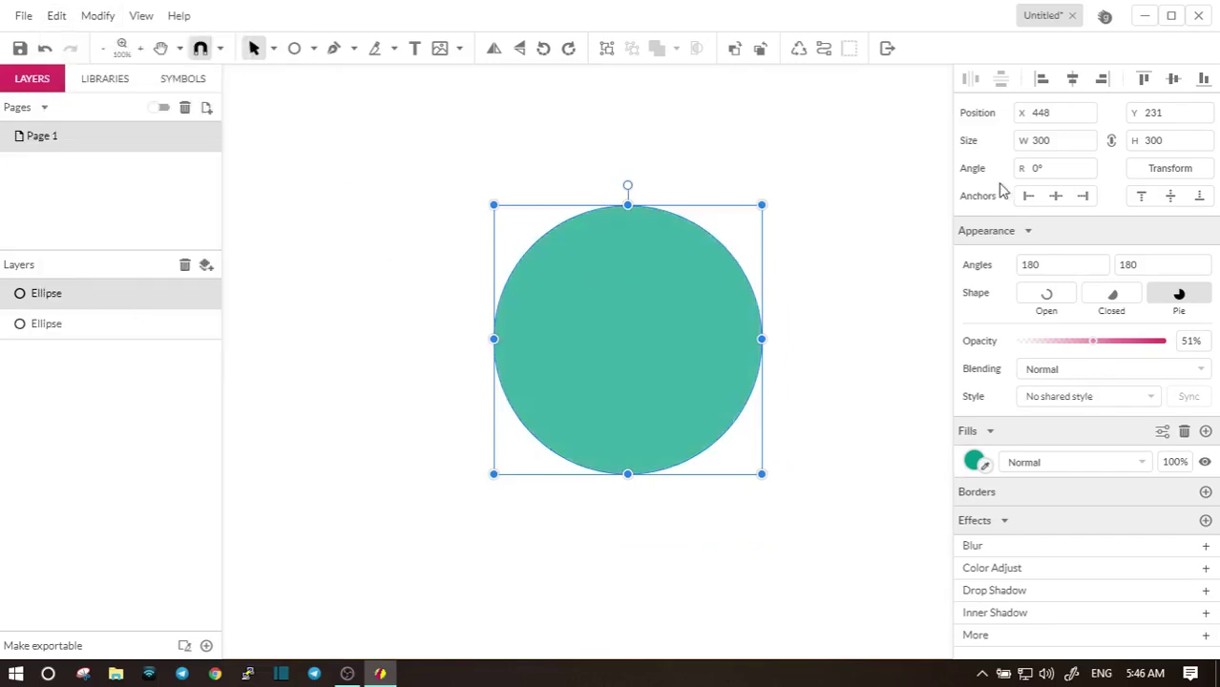
{"action": "left_click", "coordinate": [1033, 141]}
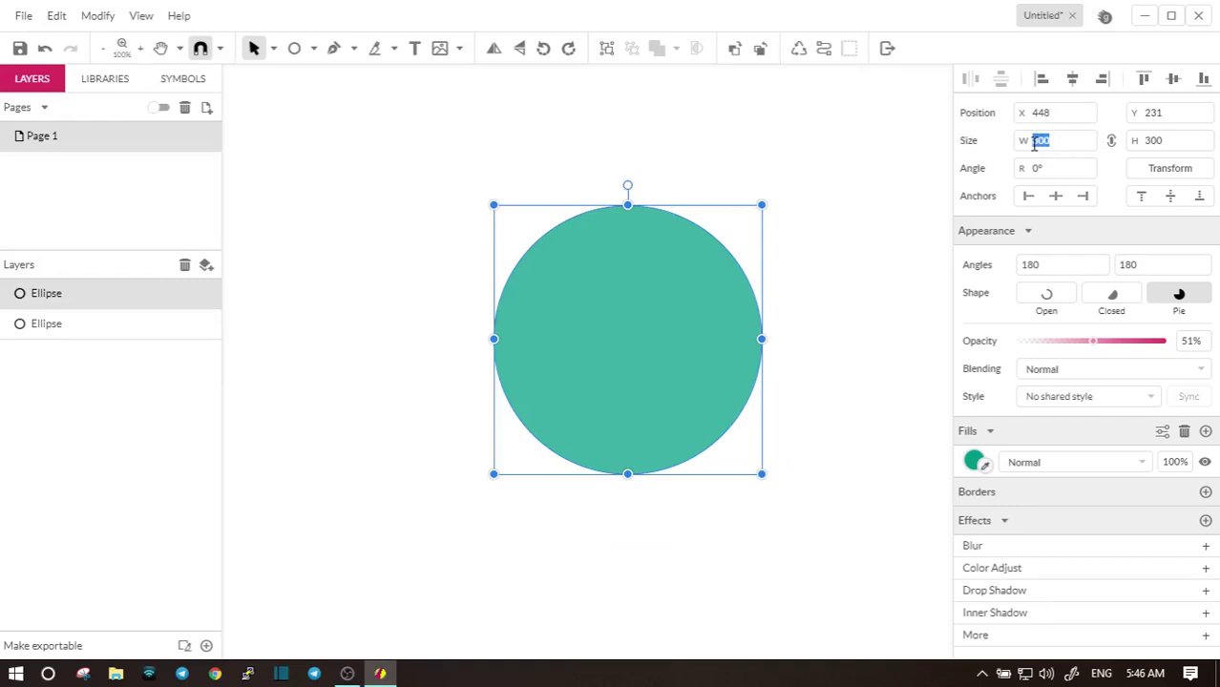
{"action": "key", "text": "Return"}
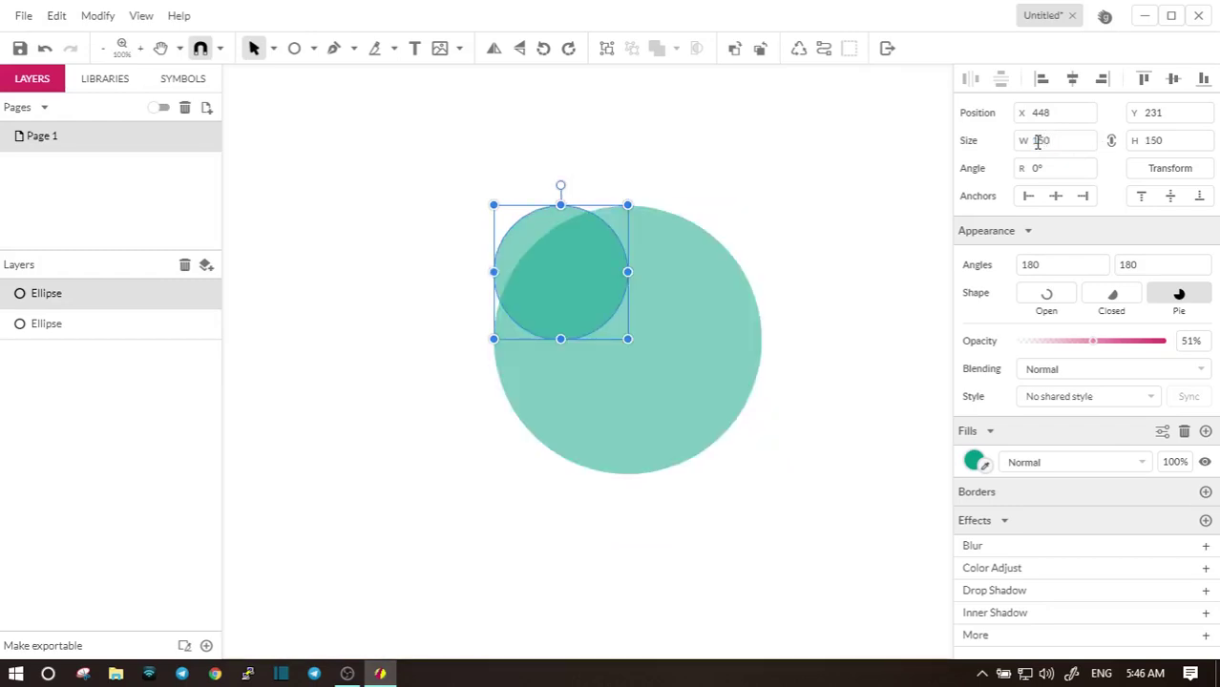
Step: Align the centres of both circles horizontally and vertically so they are concentric
{"action": "left_click", "coordinate": [717, 315], "text": "shift"}
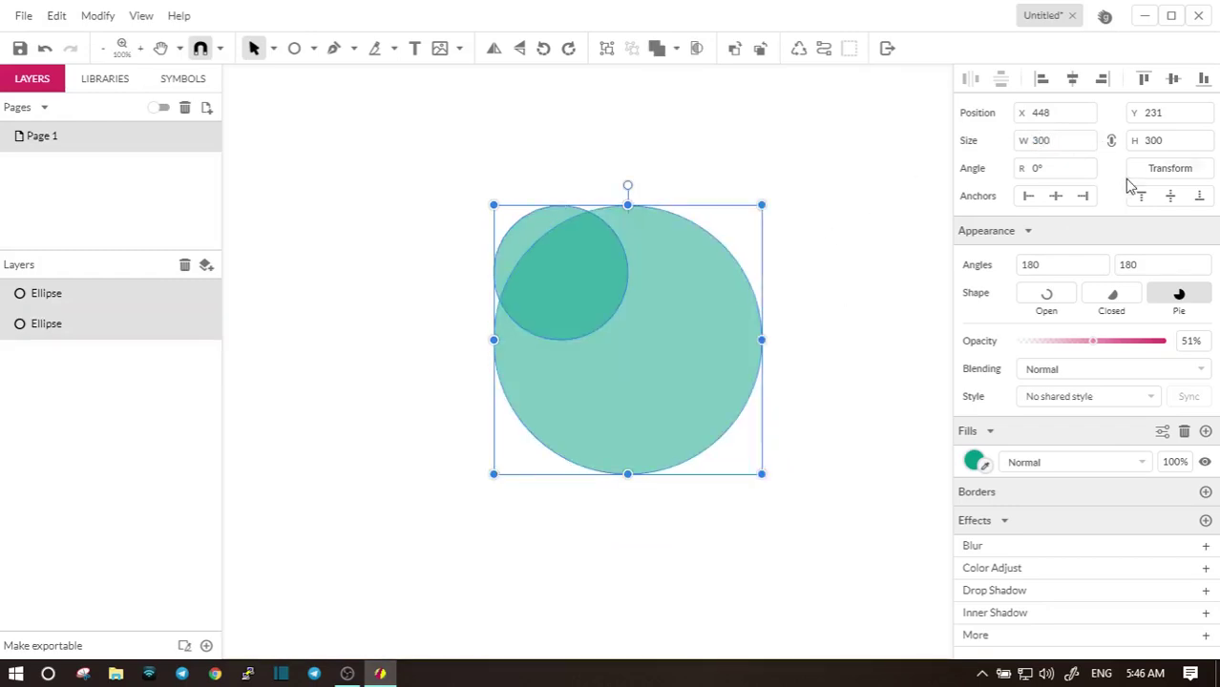
{"action": "left_click", "coordinate": [1072, 81]}
{"action": "left_click", "coordinate": [1173, 80]}
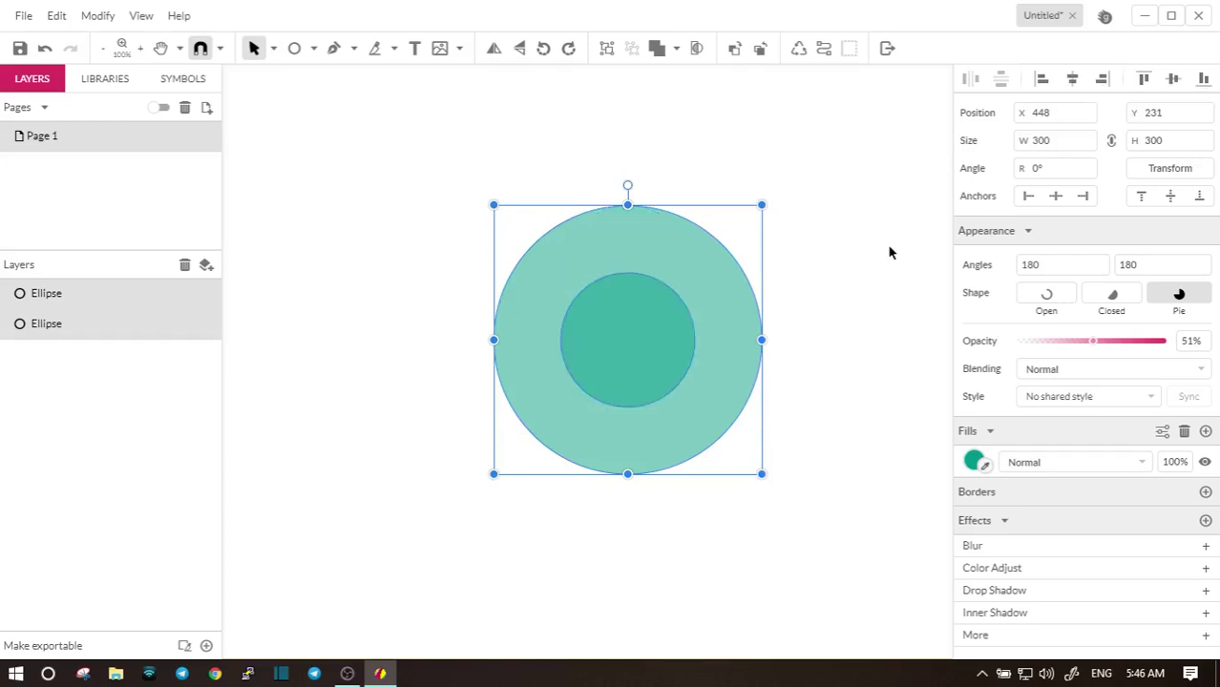
{"action": "left_click", "coordinate": [766, 296]}
Step: Duplicate the inner circle and enlarge the copy to 225 × 225, keeping its top edge and reaching the outer circle's bottom edge
{"action": "left_click", "coordinate": [591, 336]}
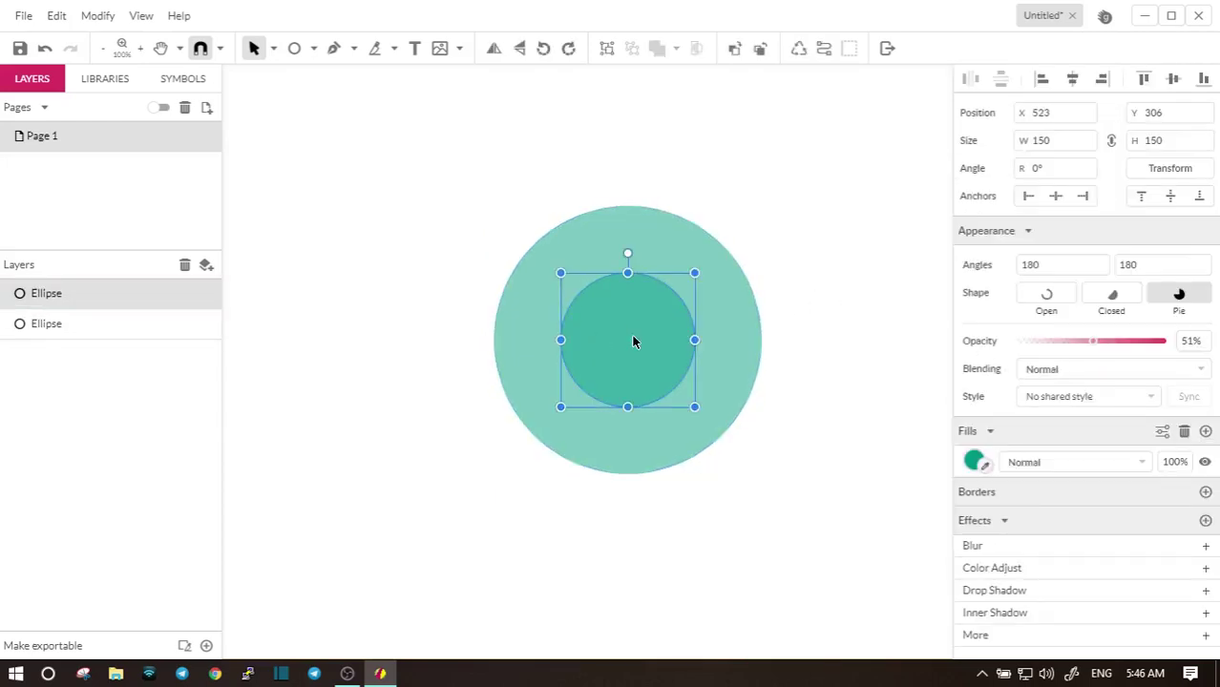
{"action": "right_click", "coordinate": [632, 335]}
{"action": "left_click", "coordinate": [61, 17]}
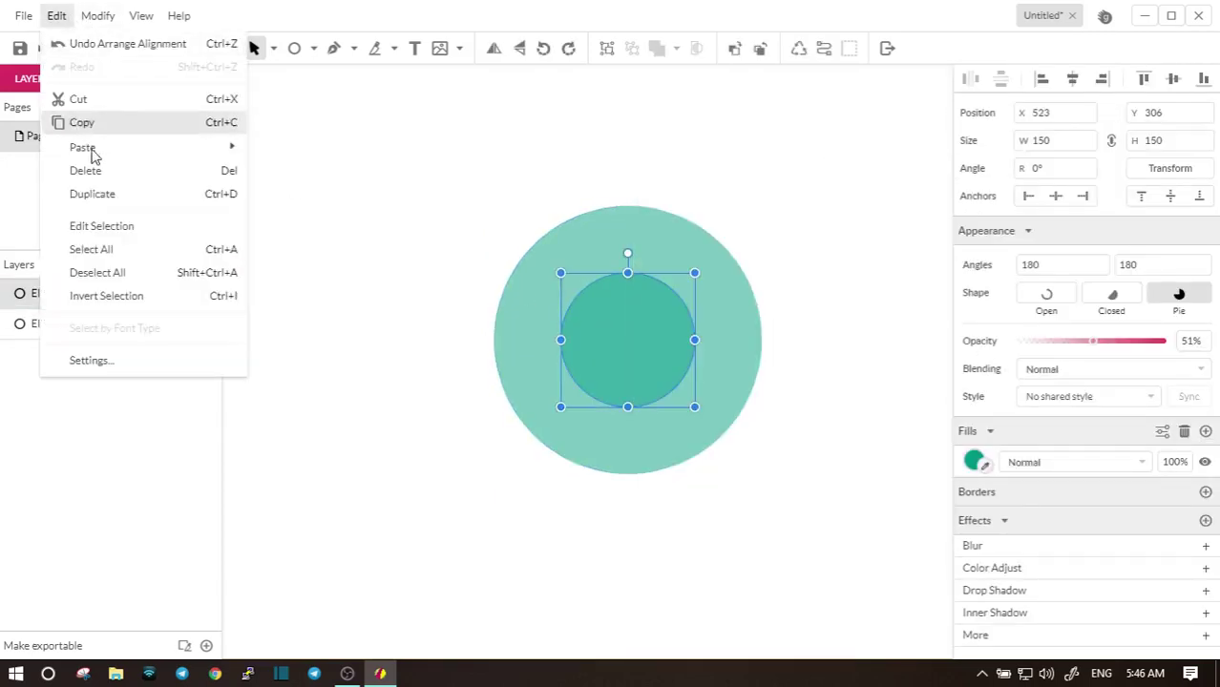
{"action": "left_click", "coordinate": [91, 193]}
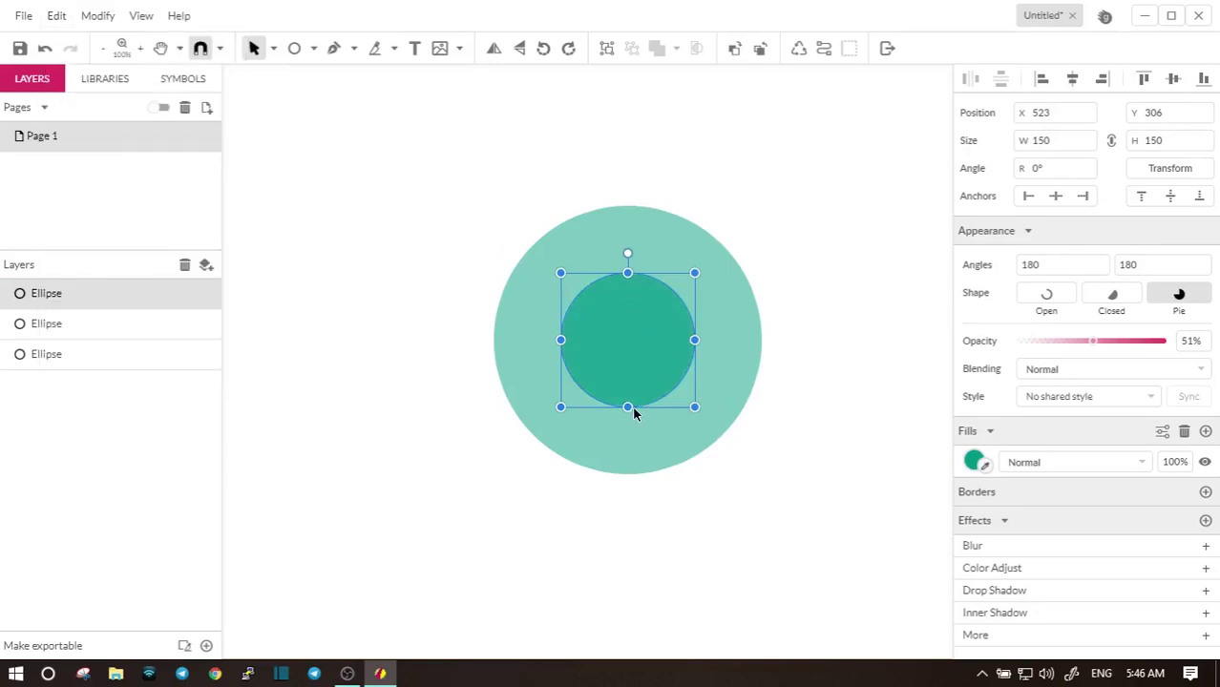
{"action": "left_click_drag", "start_coordinate": [628, 408], "coordinate": [628, 475]}
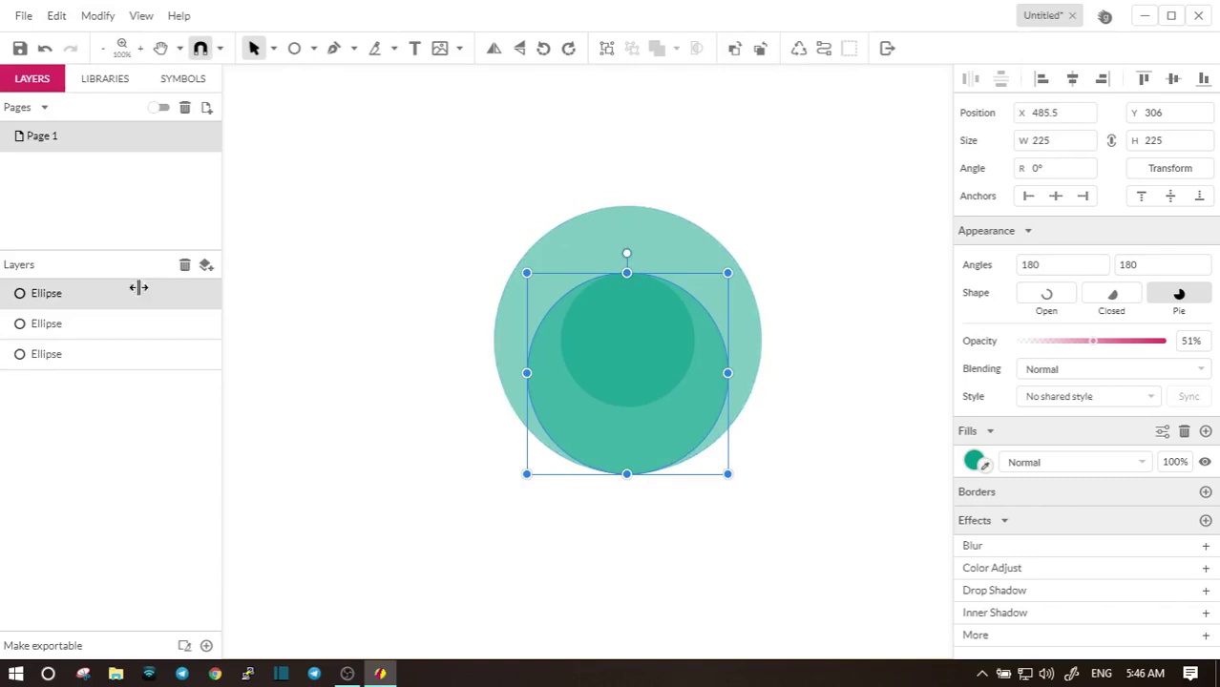
Step: Bring the smallest circle in front of the other two circles in the layer order
{"action": "left_click", "coordinate": [82, 324]}
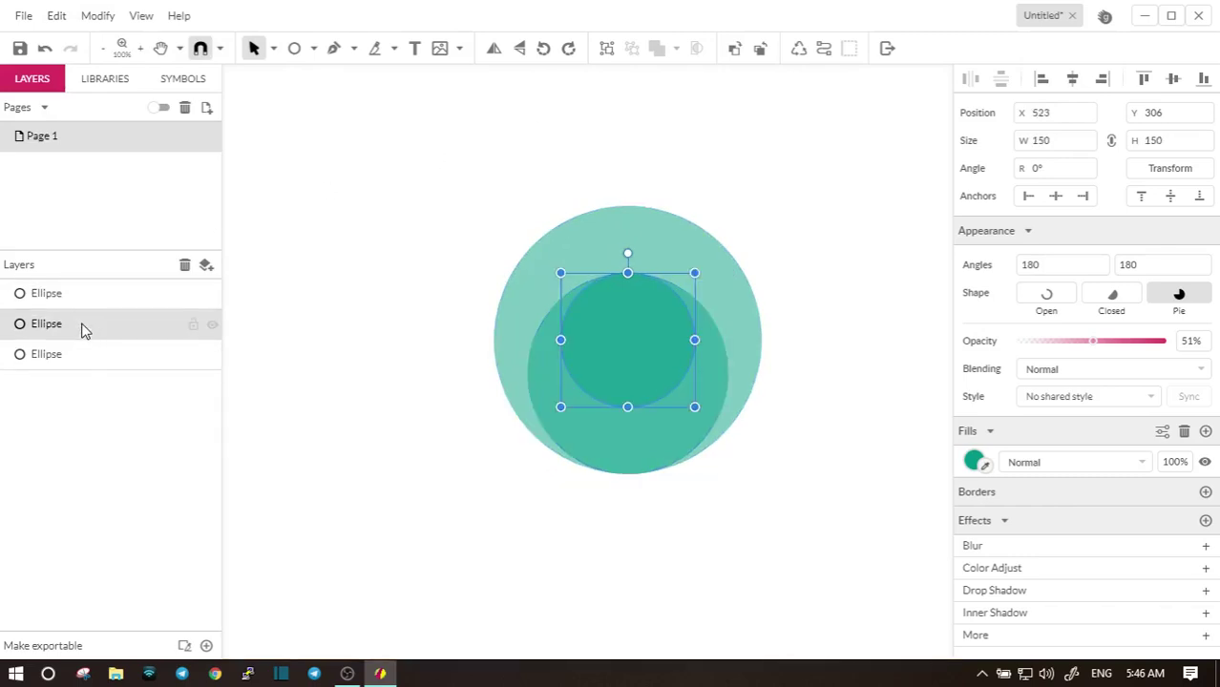
{"action": "left_click", "coordinate": [88, 299]}
{"action": "left_click", "coordinate": [95, 323]}
{"action": "left_click", "coordinate": [743, 55]}
{"action": "left_click", "coordinate": [849, 284]}
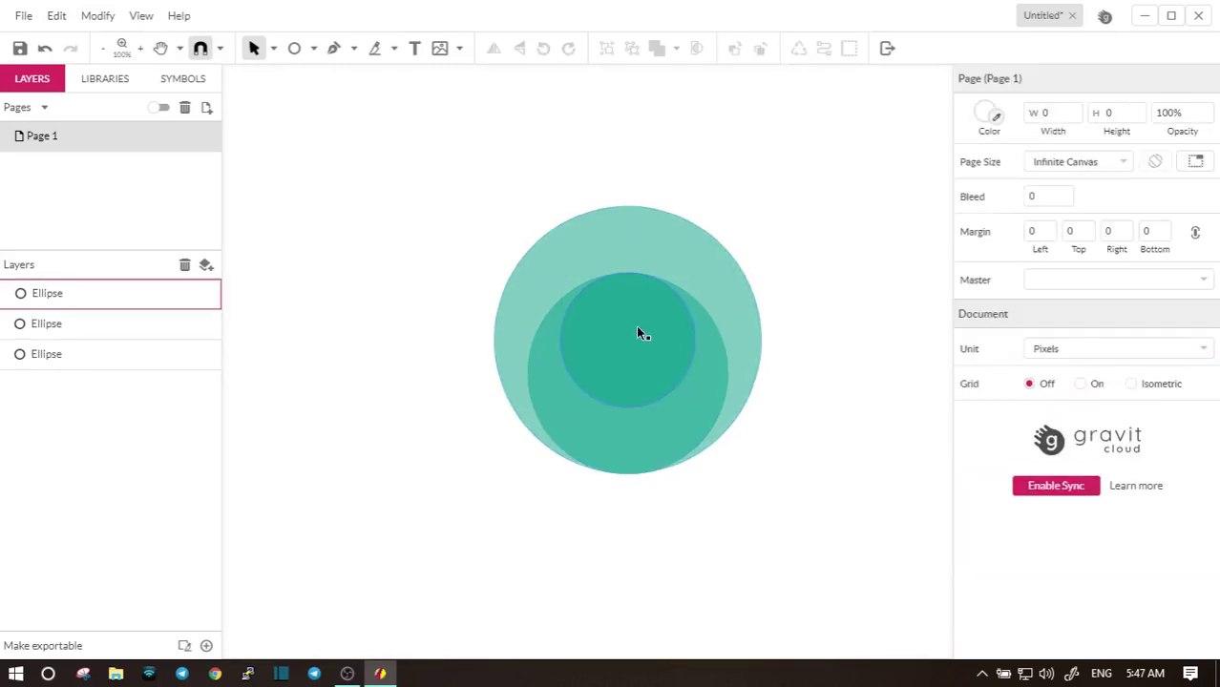
Step: Draw a rectangle about 75 × 224 px upward between the right edges of the smallest and largest circles, starting at their centre height
{"action": "left_click_drag", "start_coordinate": [659, 173], "coordinate": [645, 180]}
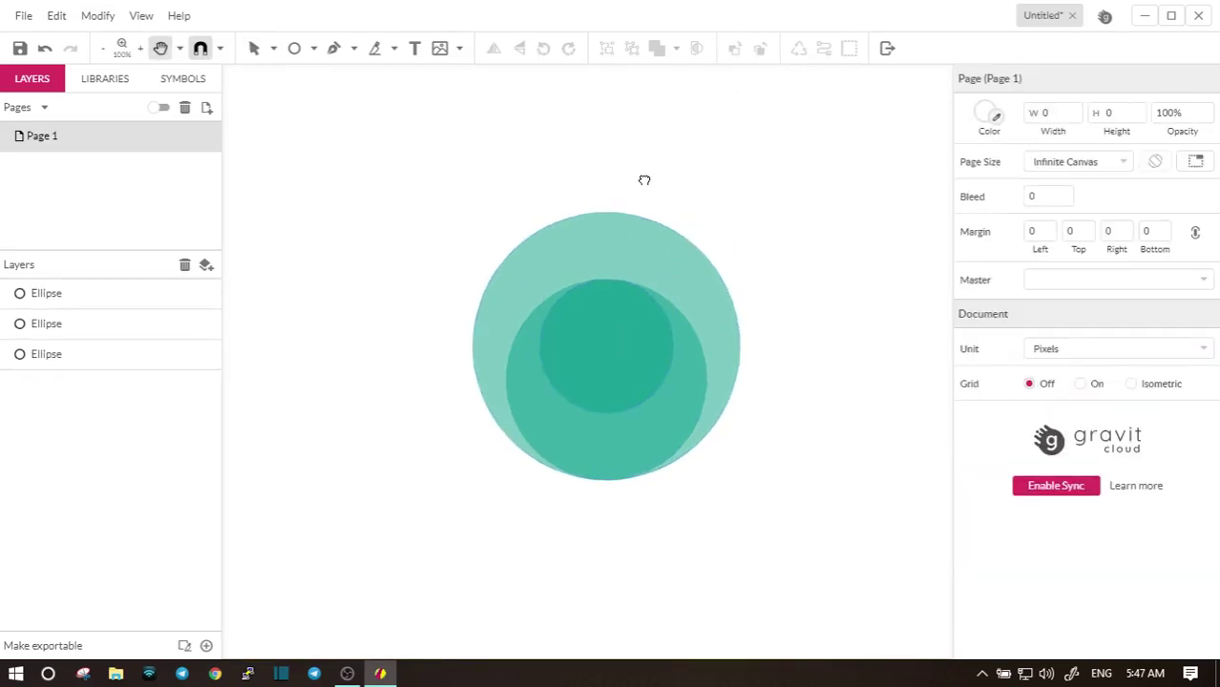
{"action": "left_click", "coordinate": [314, 48]}
{"action": "left_click", "coordinate": [347, 103]}
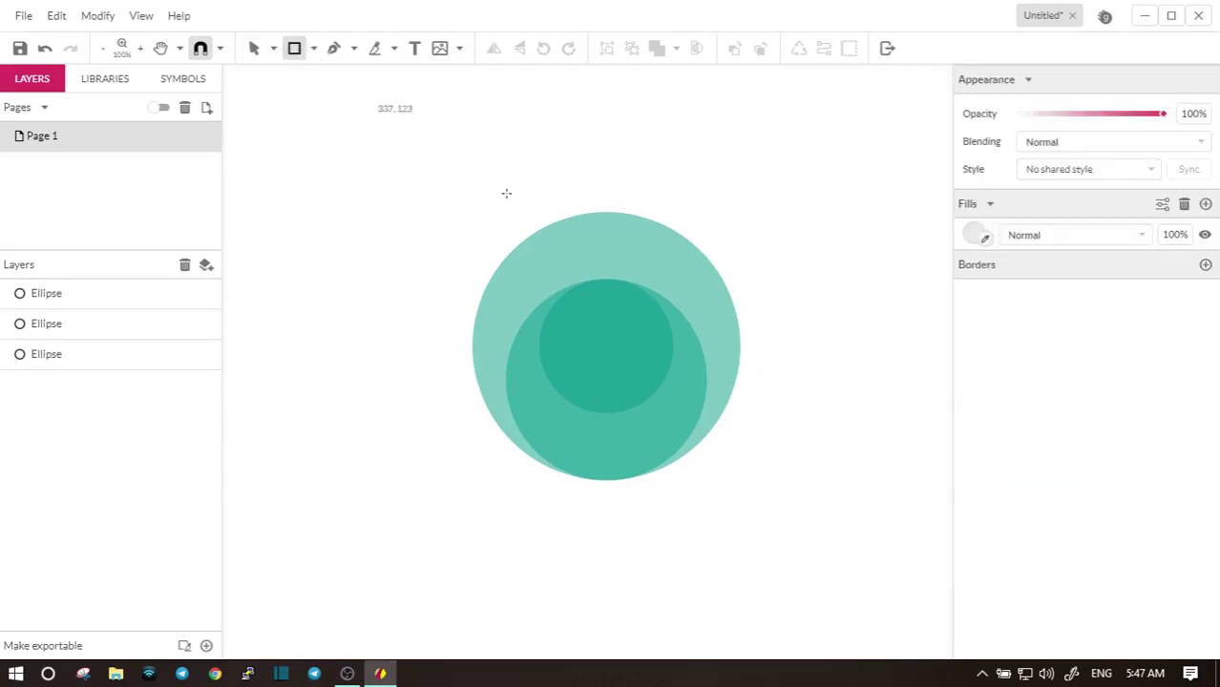
{"action": "left_click_drag", "start_coordinate": [674, 346], "coordinate": [740, 146]}
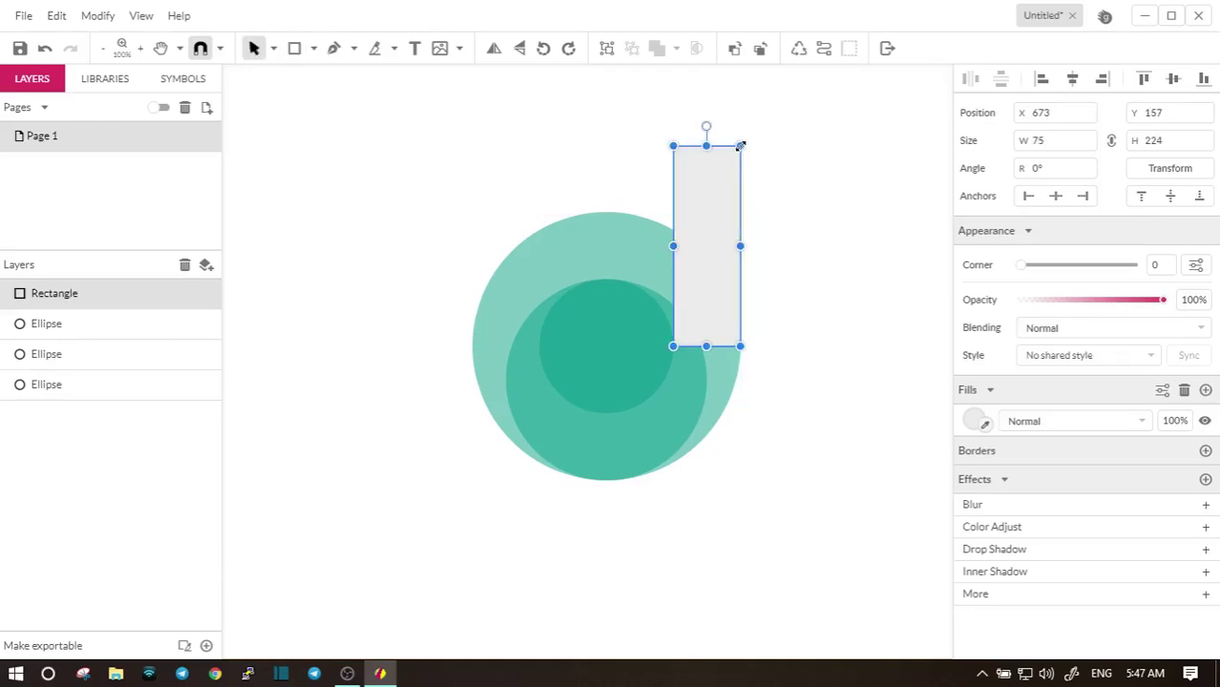
Step: Fill the rectangle with red #FF0000 and lower its opacity to 50%
{"action": "left_click", "coordinate": [974, 420]}
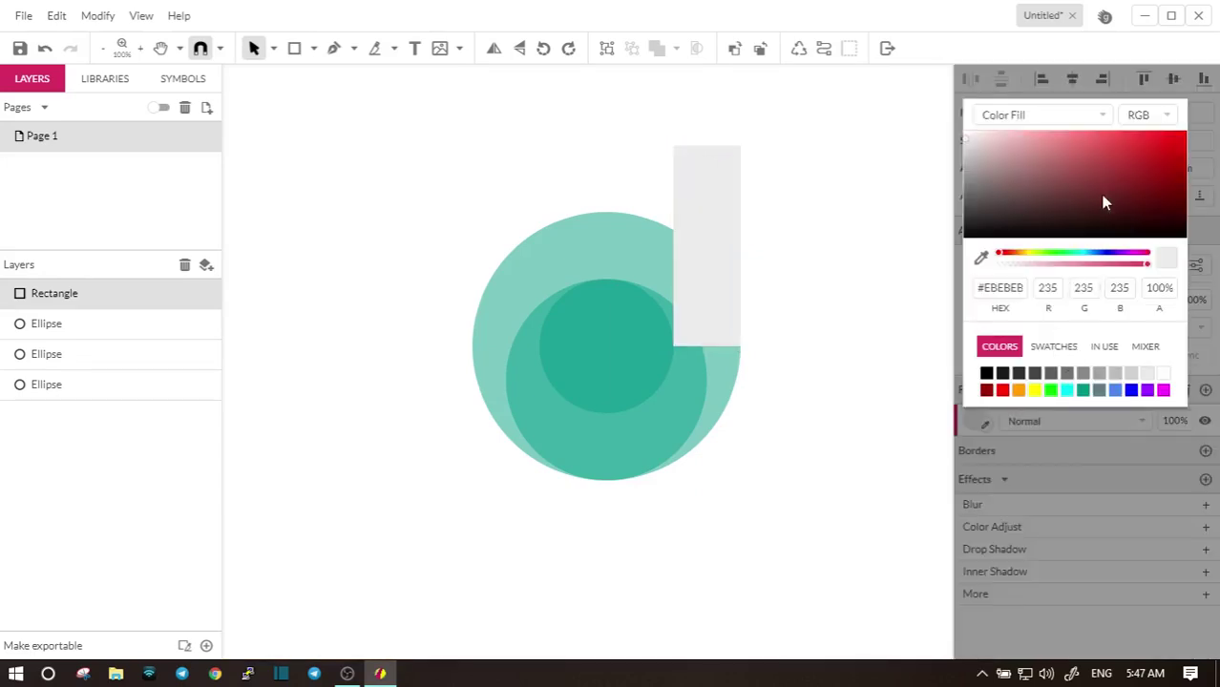
{"action": "left_click", "coordinate": [1002, 389]}
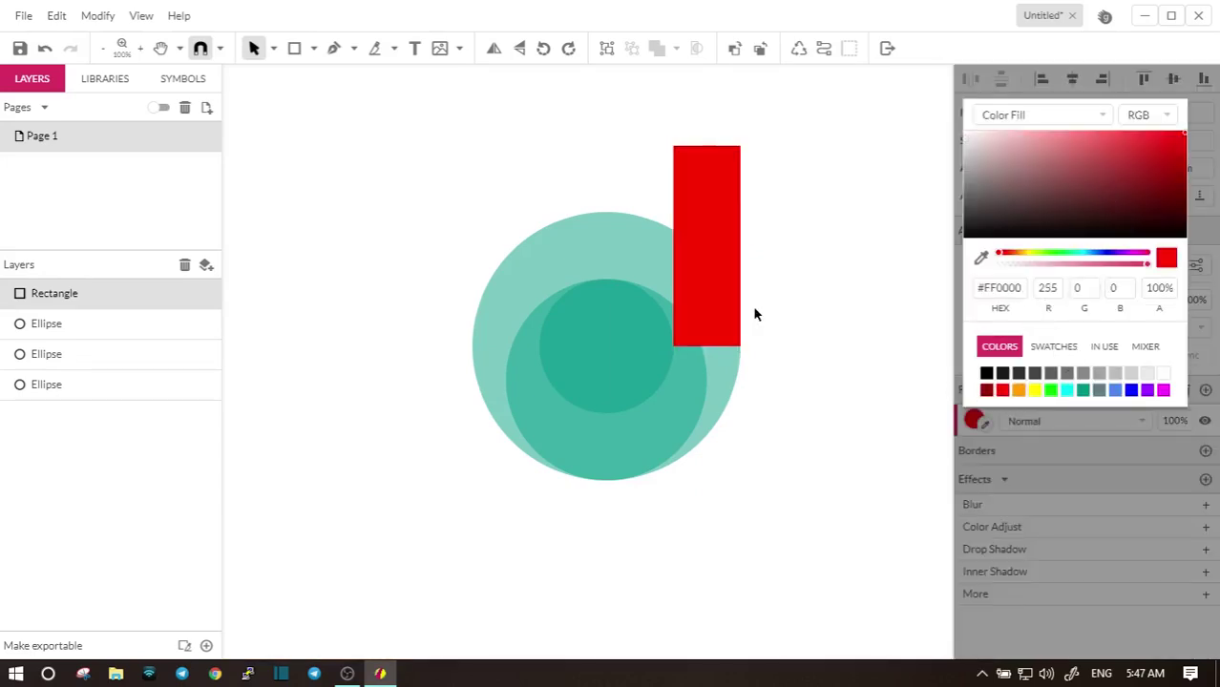
{"action": "left_click", "coordinate": [722, 299]}
{"action": "left_click_drag", "start_coordinate": [1141, 312], "coordinate": [1095, 306]}
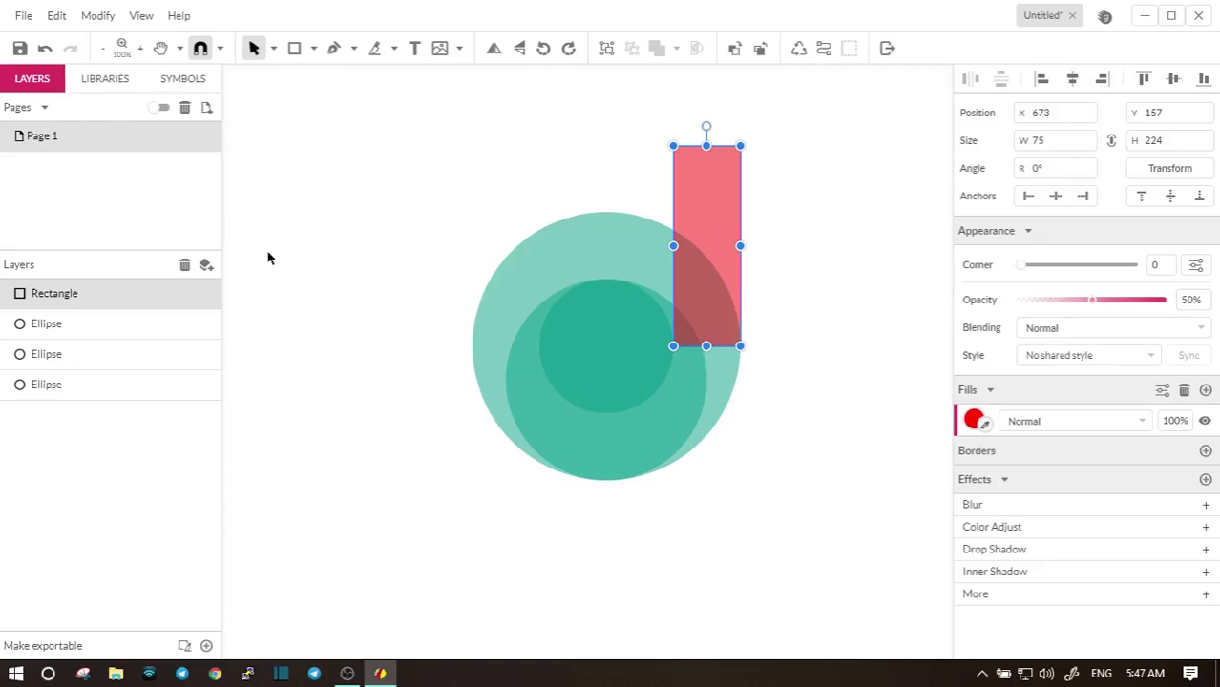
{"action": "left_click", "coordinate": [875, 233]}
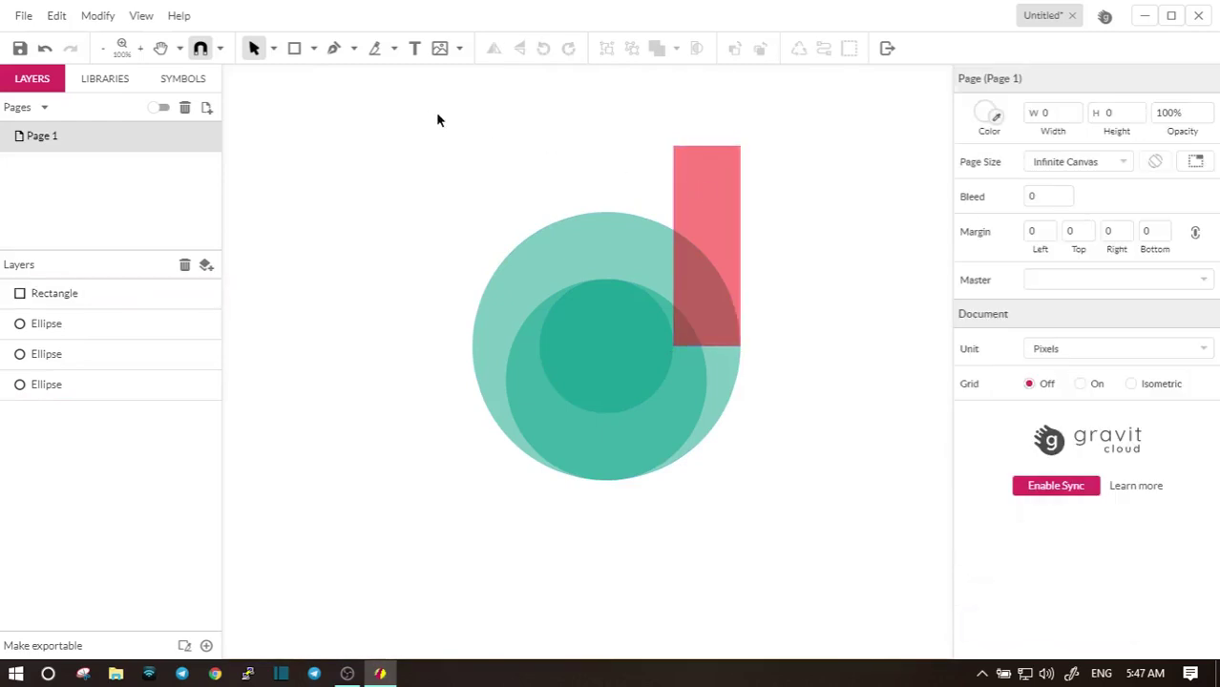
Step: Convert the red rectangle to a path
{"action": "left_click", "coordinate": [119, 302]}
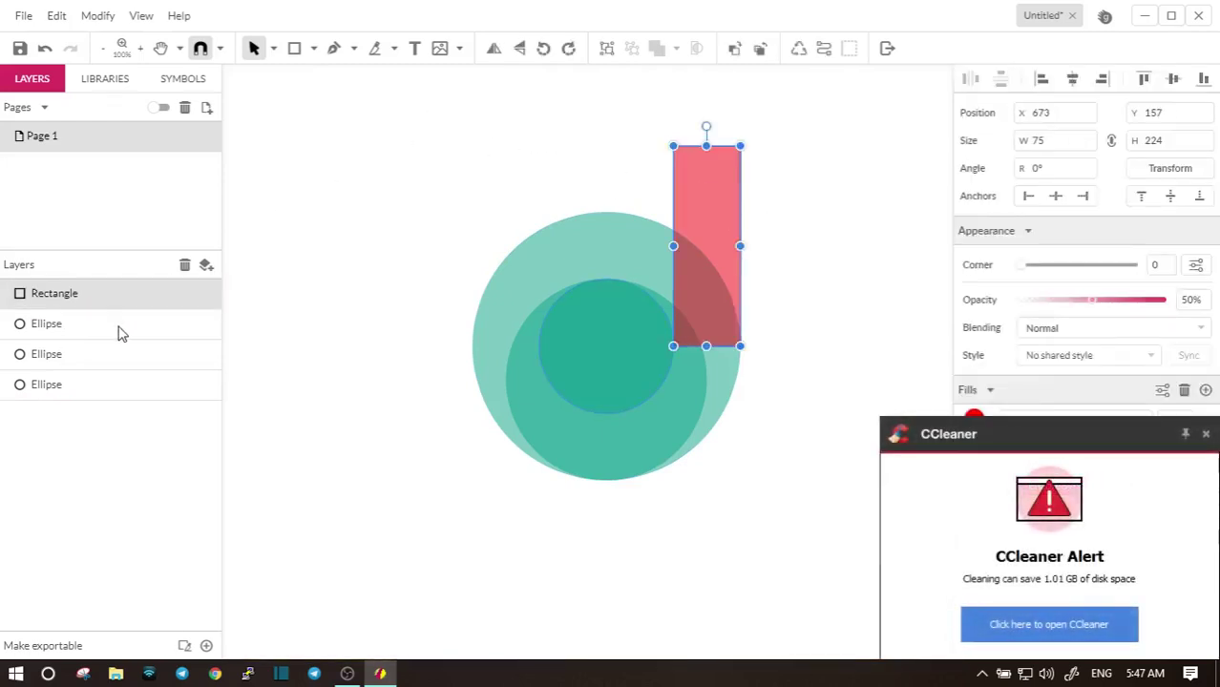
{"action": "key", "text": "Escape"}
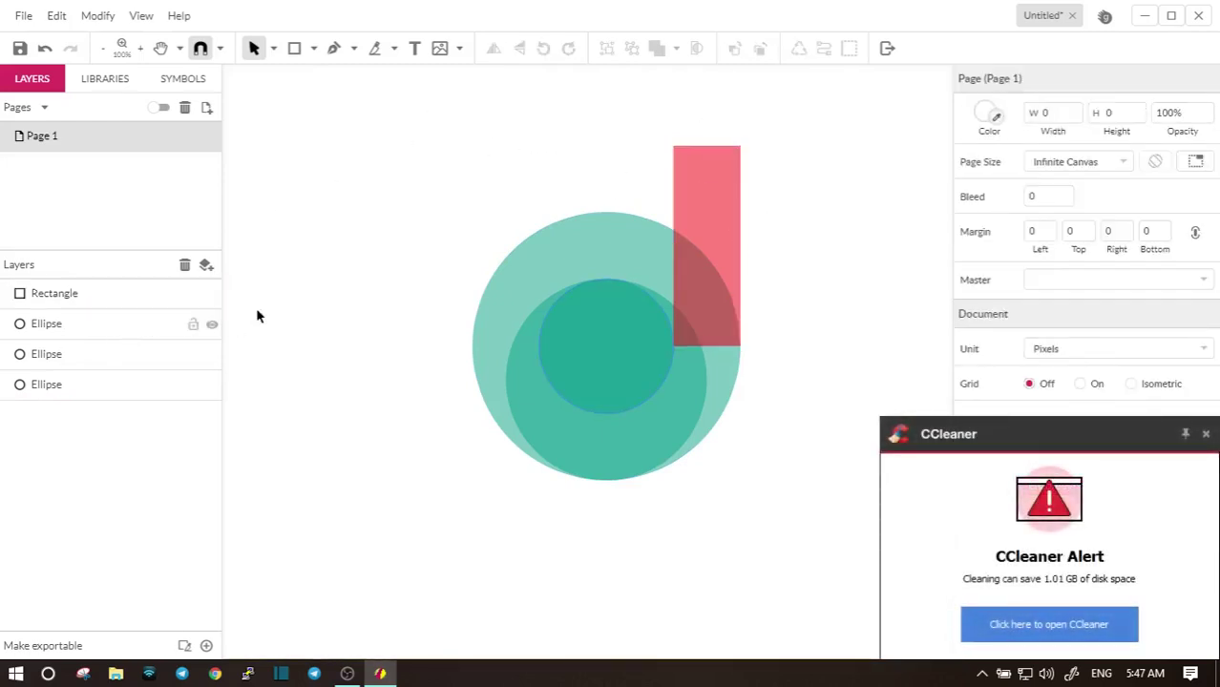
{"action": "left_click", "coordinate": [692, 201]}
{"action": "right_click", "coordinate": [714, 210]}
{"action": "left_click", "coordinate": [775, 378]}
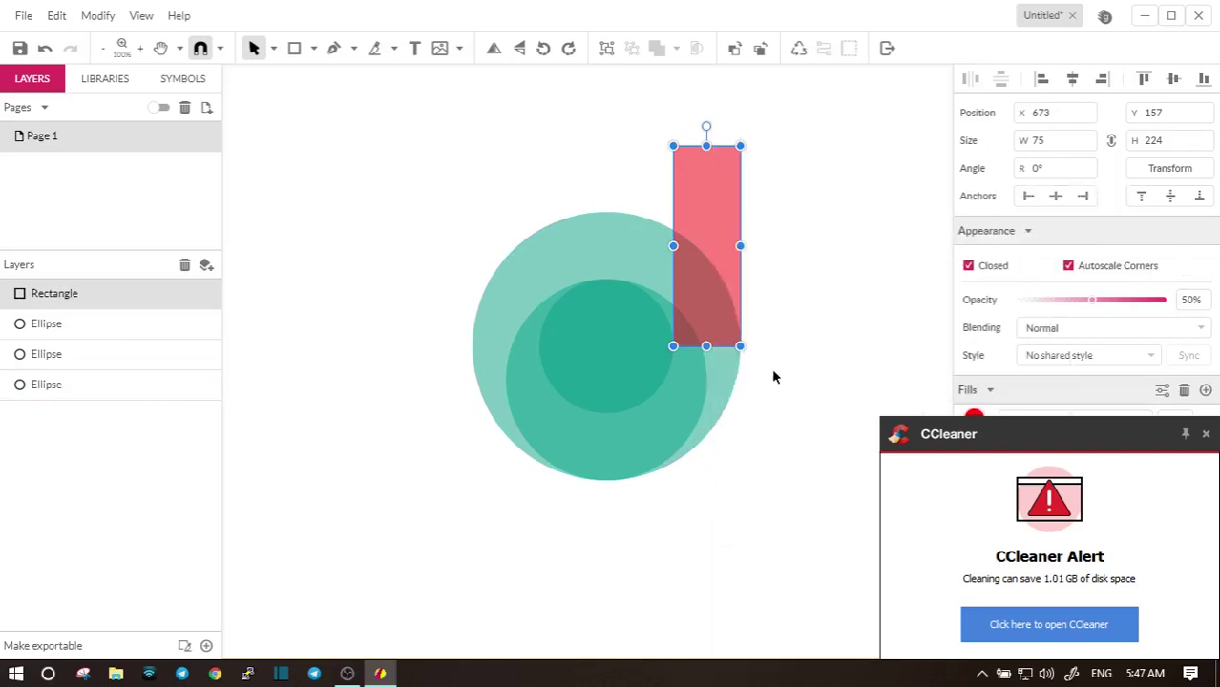
Step: Convert the largest, smallest and middle circles to paths
{"action": "left_click", "coordinate": [606, 256]}
{"action": "right_click", "coordinate": [607, 254]}
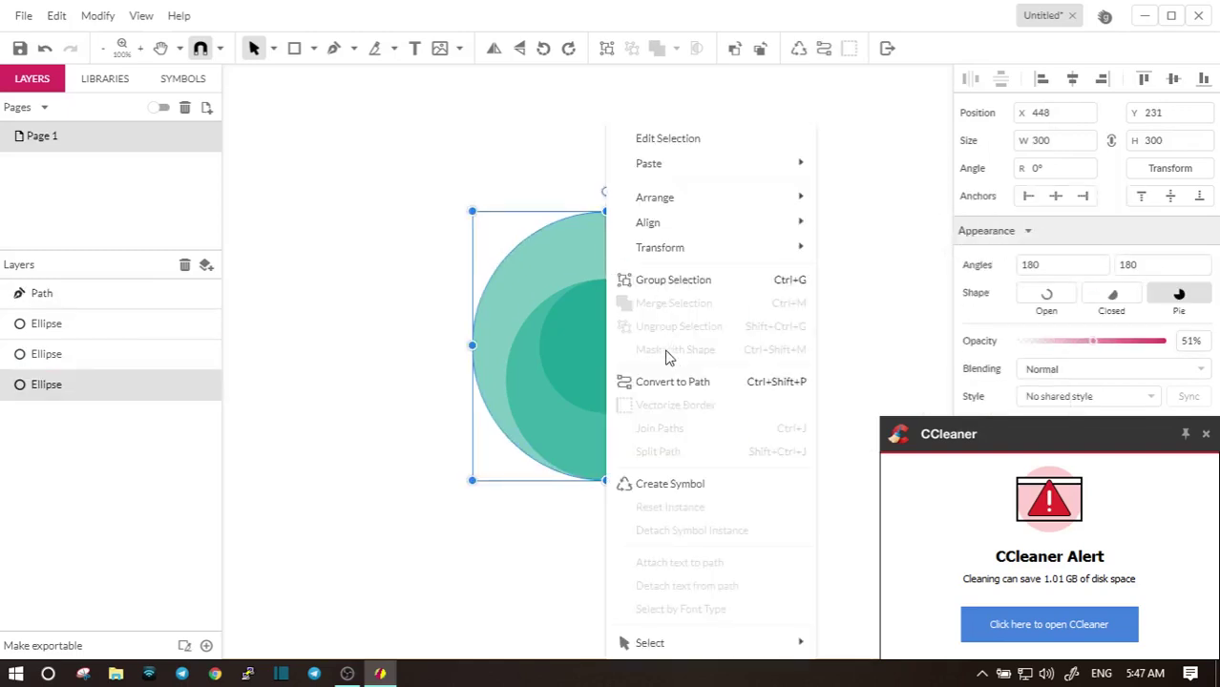
{"action": "left_click", "coordinate": [670, 382]}
{"action": "left_click", "coordinate": [612, 336]}
{"action": "right_click", "coordinate": [611, 332]}
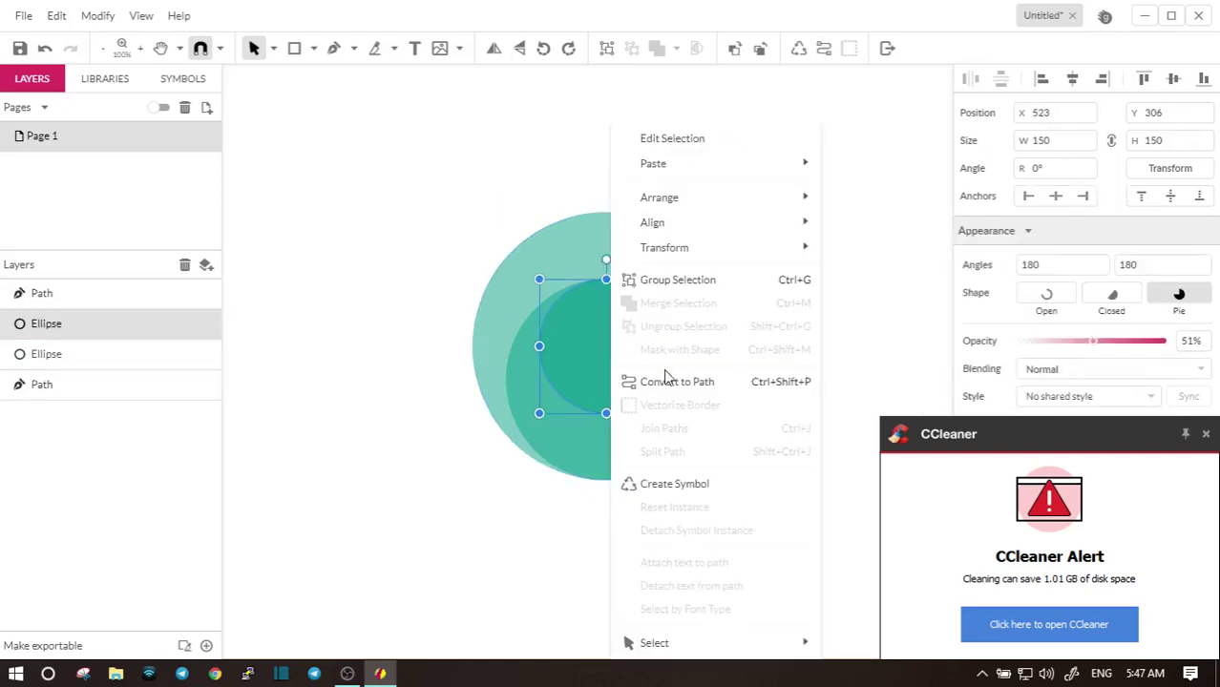
{"action": "left_click", "coordinate": [670, 380]}
{"action": "left_click", "coordinate": [614, 445]}
{"action": "right_click", "coordinate": [614, 445]}
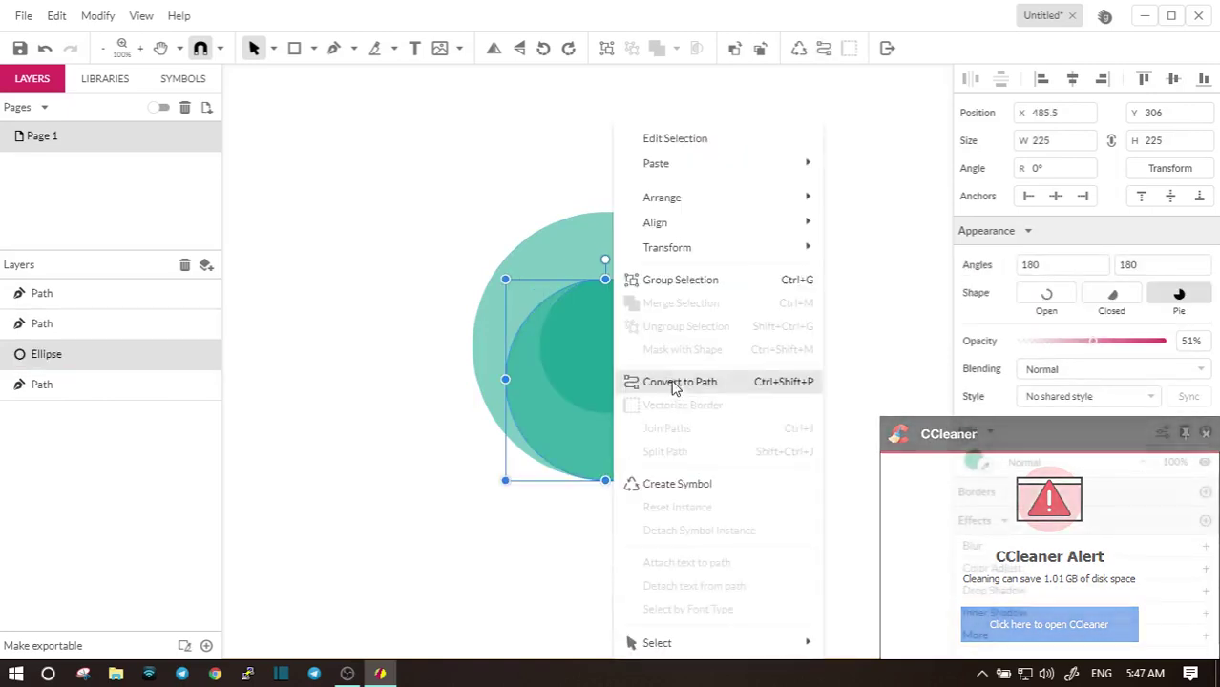
{"action": "left_click", "coordinate": [670, 380]}
Step: Round only the red path's upper-left corner with the Subselect tool, using a corner radius of about 84
{"action": "left_click", "coordinate": [732, 179]}
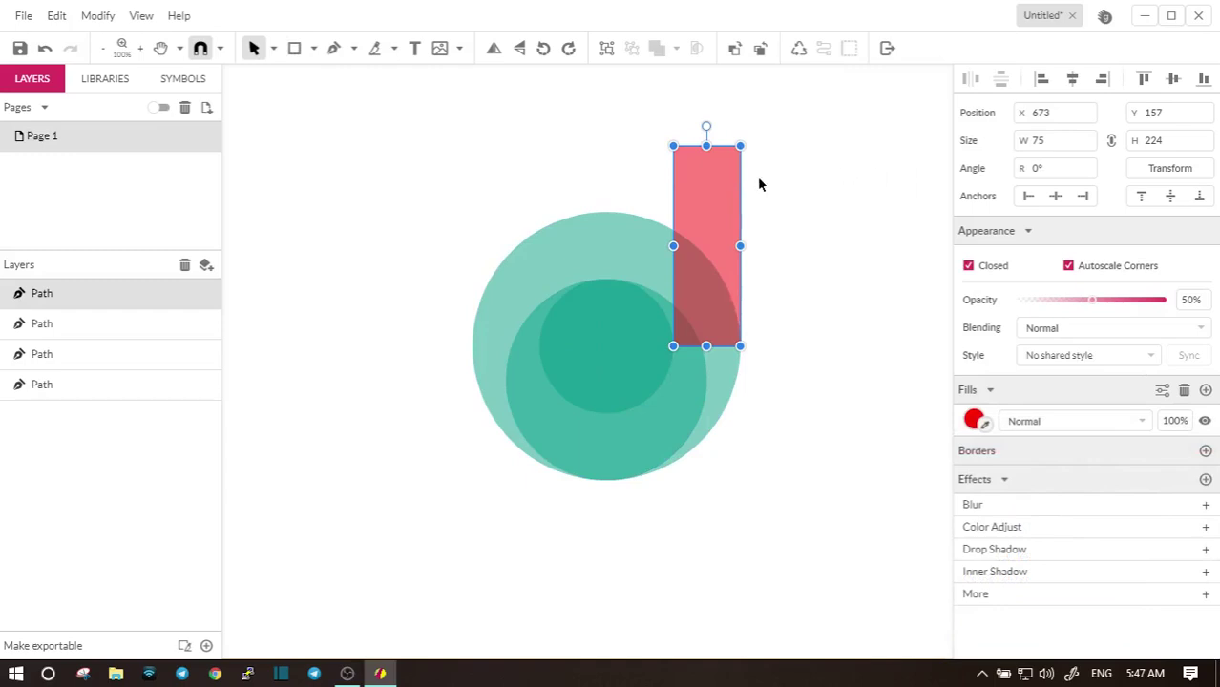
{"action": "left_click", "coordinate": [273, 48]}
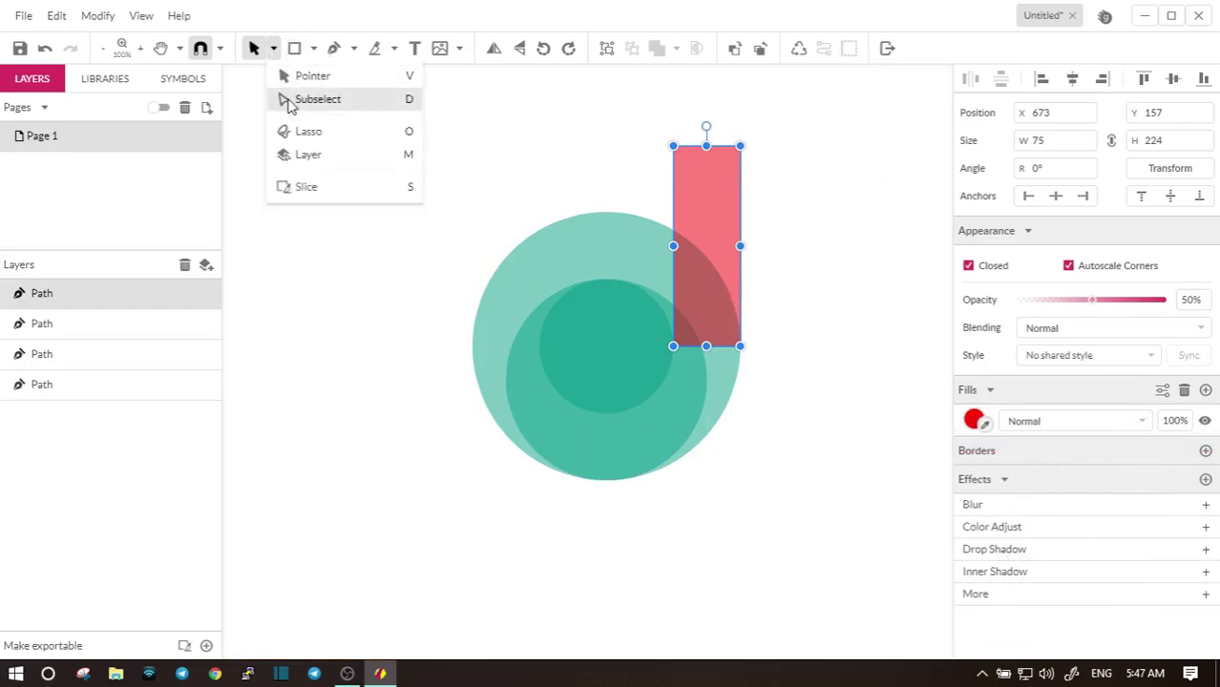
{"action": "left_click", "coordinate": [291, 99]}
{"action": "left_click", "coordinate": [675, 149]}
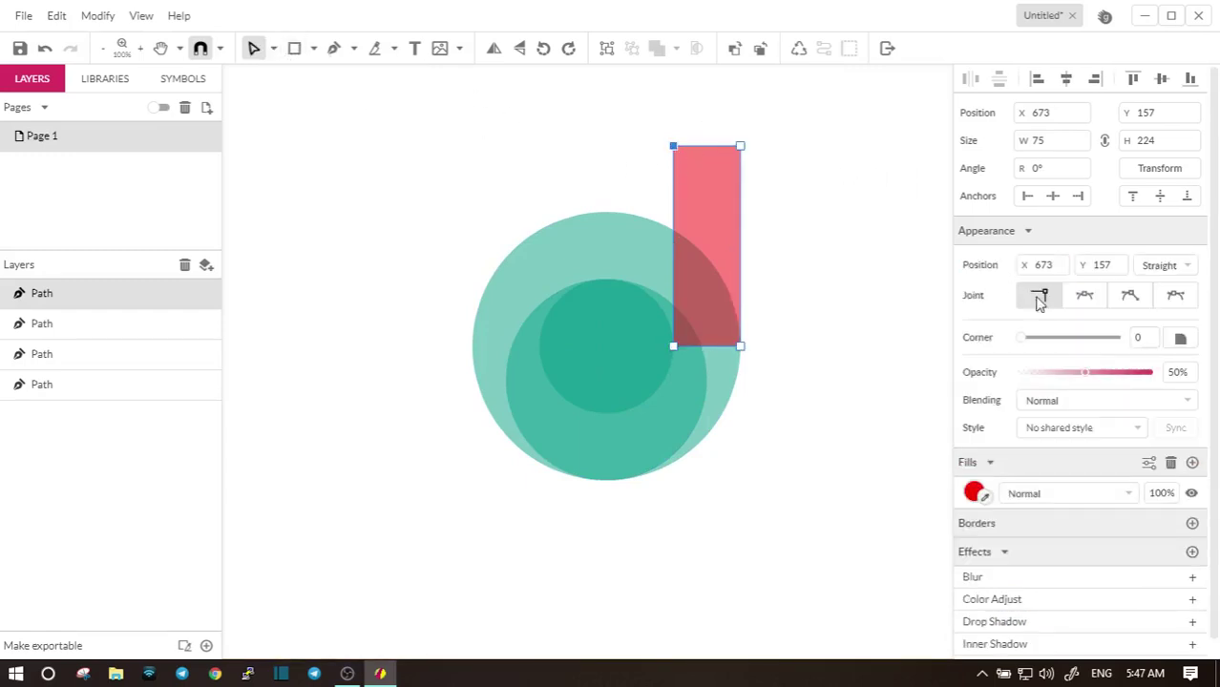
{"action": "left_click_drag", "start_coordinate": [1029, 343], "coordinate": [1106, 352]}
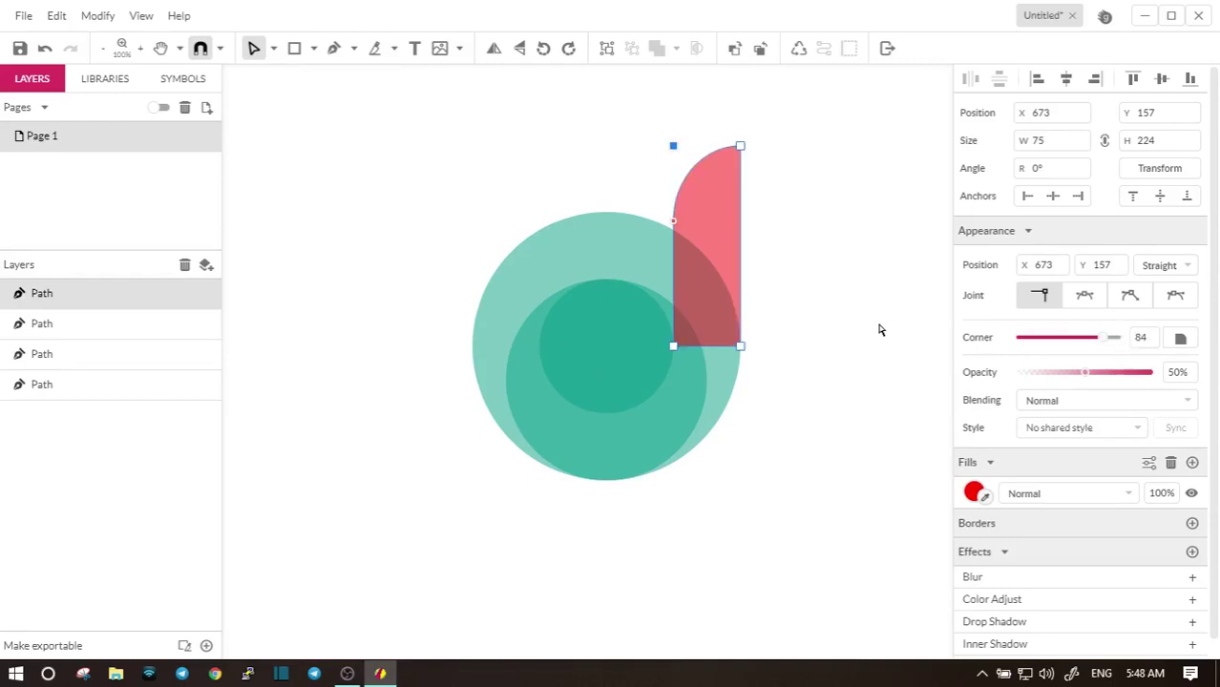
{"action": "left_click", "coordinate": [880, 329]}
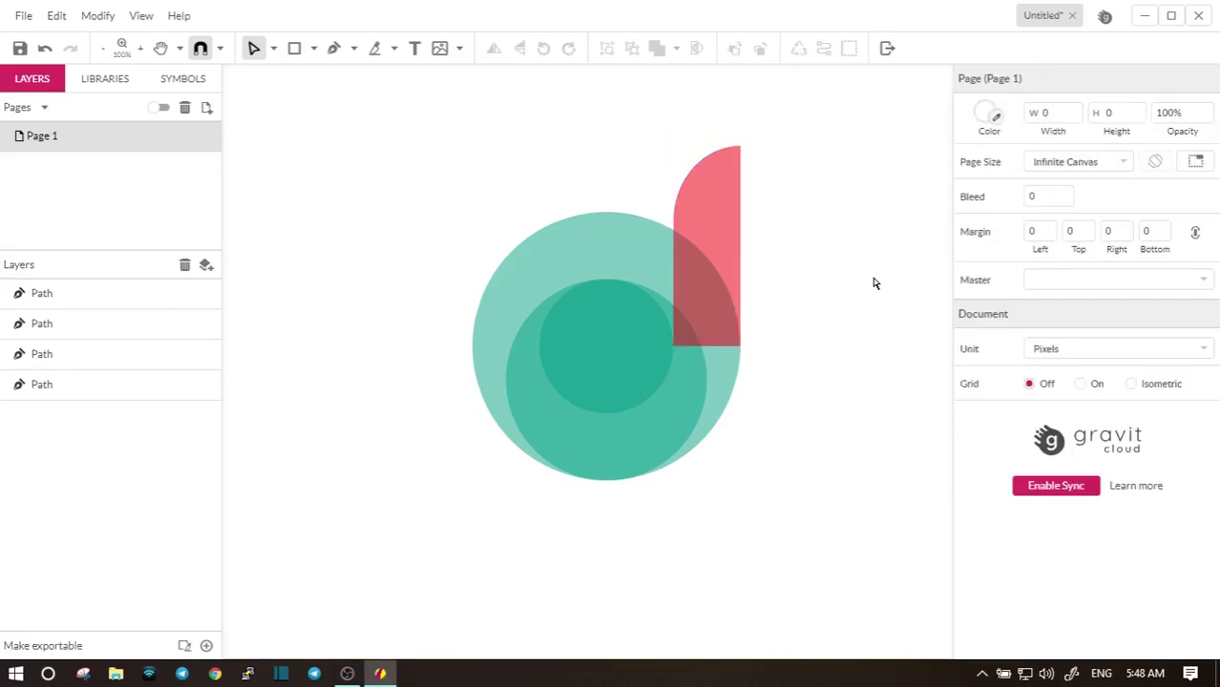
{"action": "left_click", "coordinate": [294, 49]}
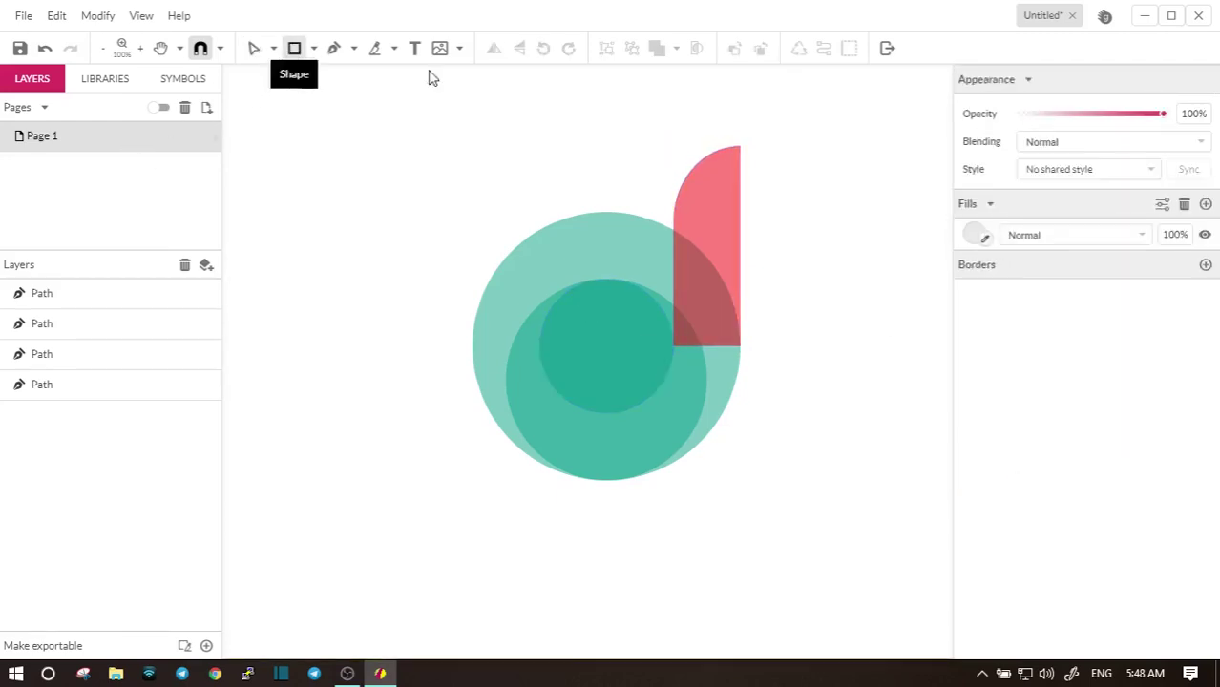
{"action": "scroll", "coordinate": [701, 333], "scroll_direction": "up", "scroll_amount": 3}
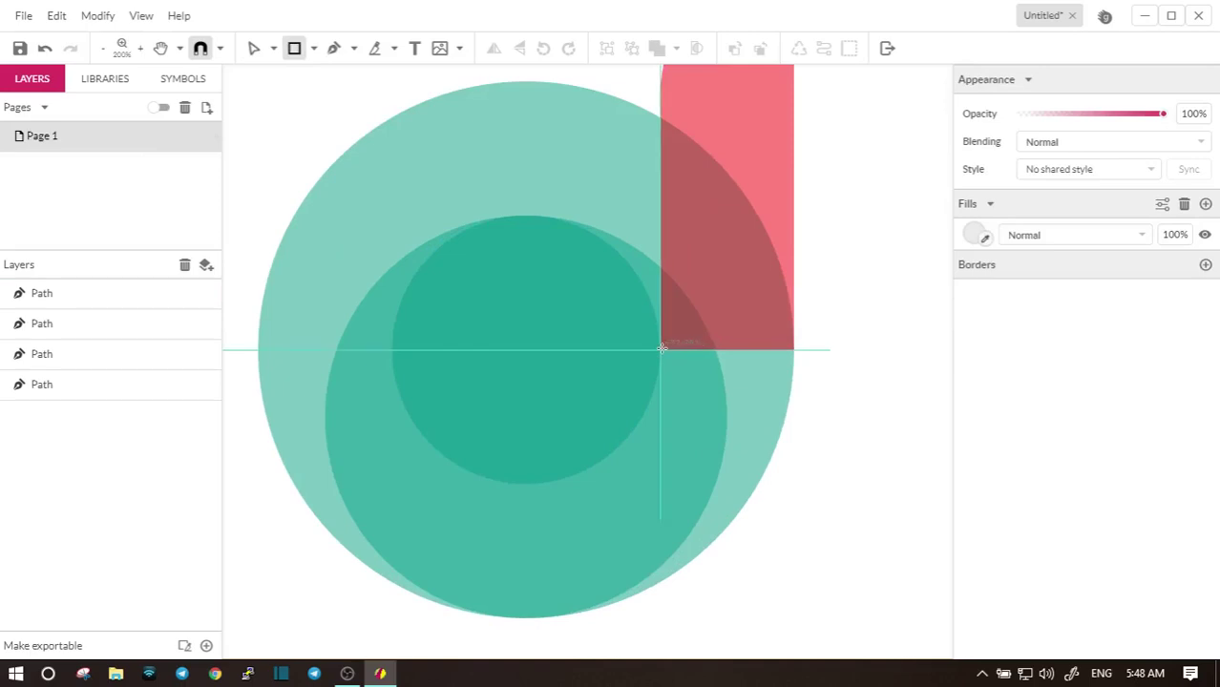
{"action": "mouse_move", "coordinate": [658, 348]}
{"action": "left_mouse_down"}
{"action": "mouse_move", "coordinate": [591, 327]}
{"action": "mouse_move", "coordinate": [525, 217]}
{"action": "left_mouse_up"}
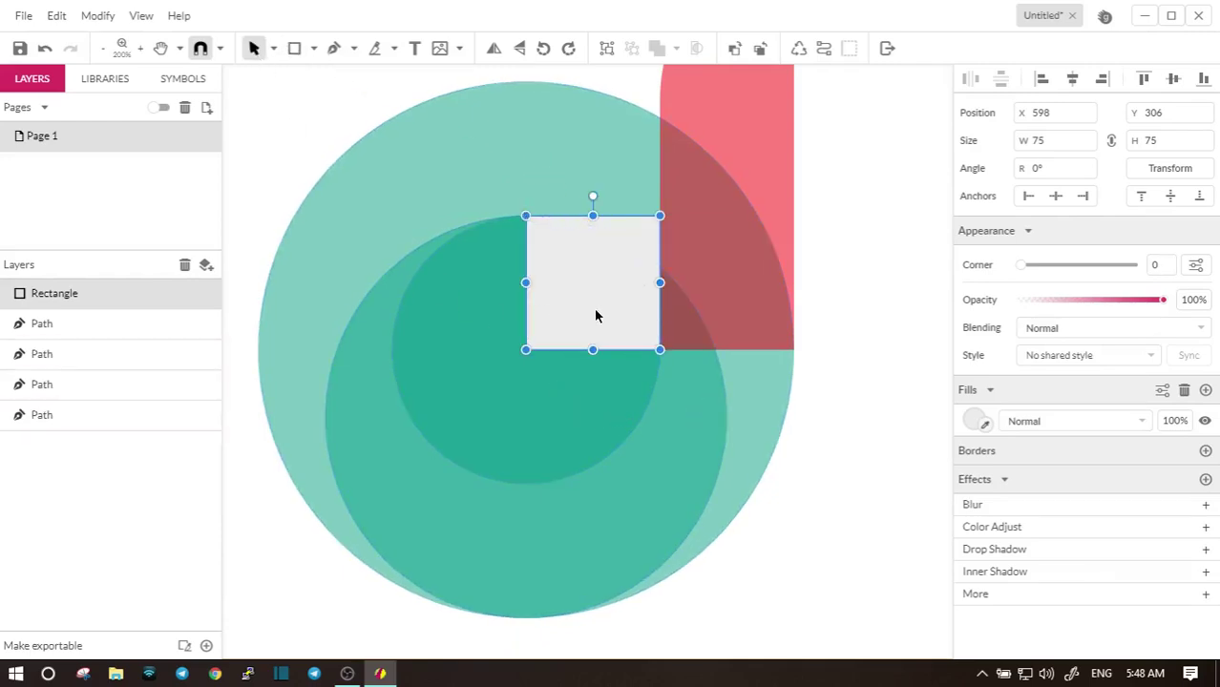
{"action": "left_click", "coordinate": [57, 15]}
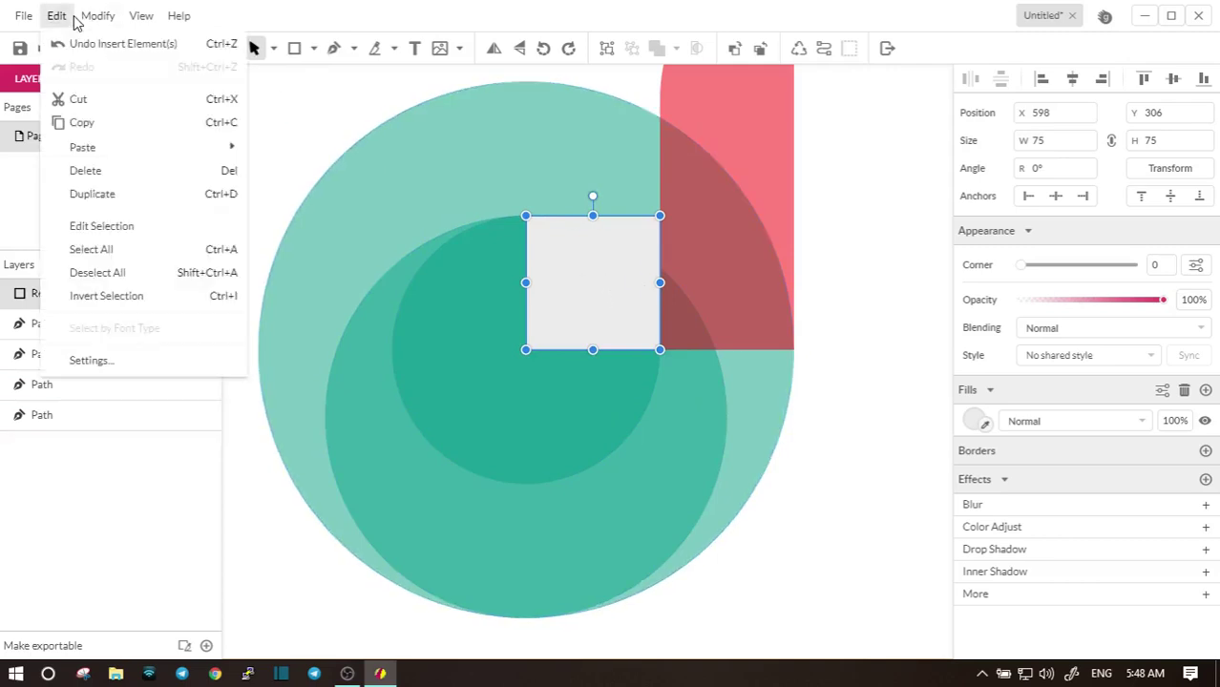
{"action": "left_click", "coordinate": [95, 177]}
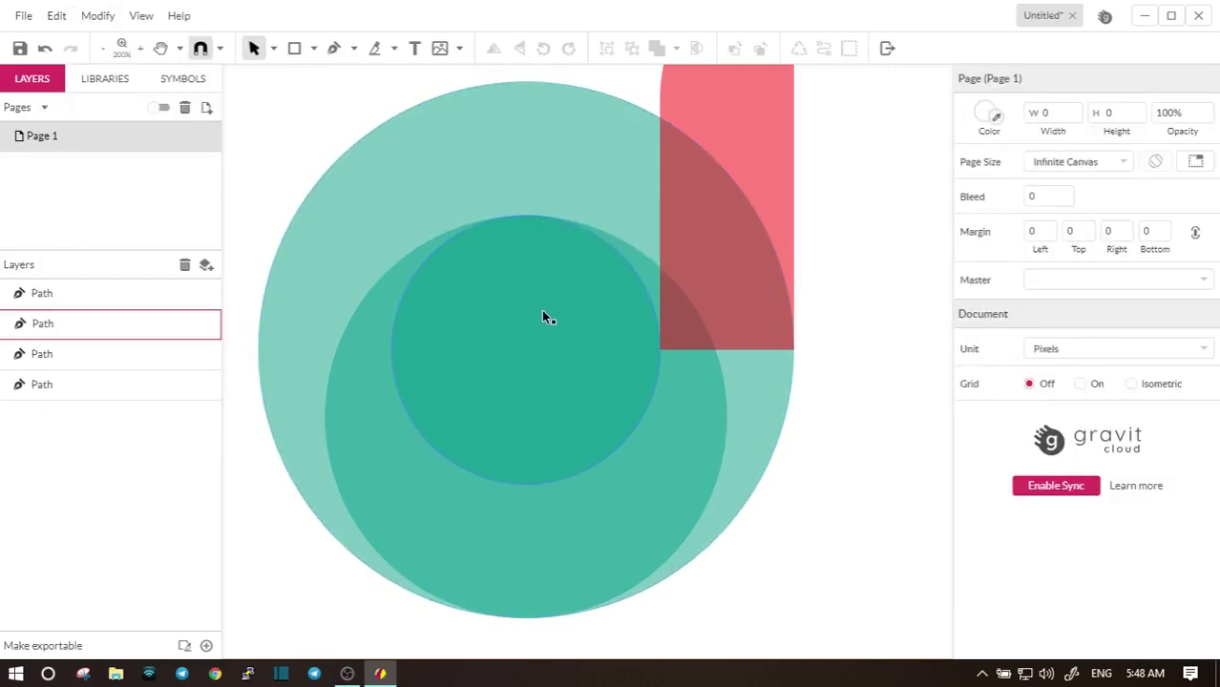
Step: Duplicate the smallest circle and subtract the copy from the middle circle
{"action": "left_click", "coordinate": [541, 310]}
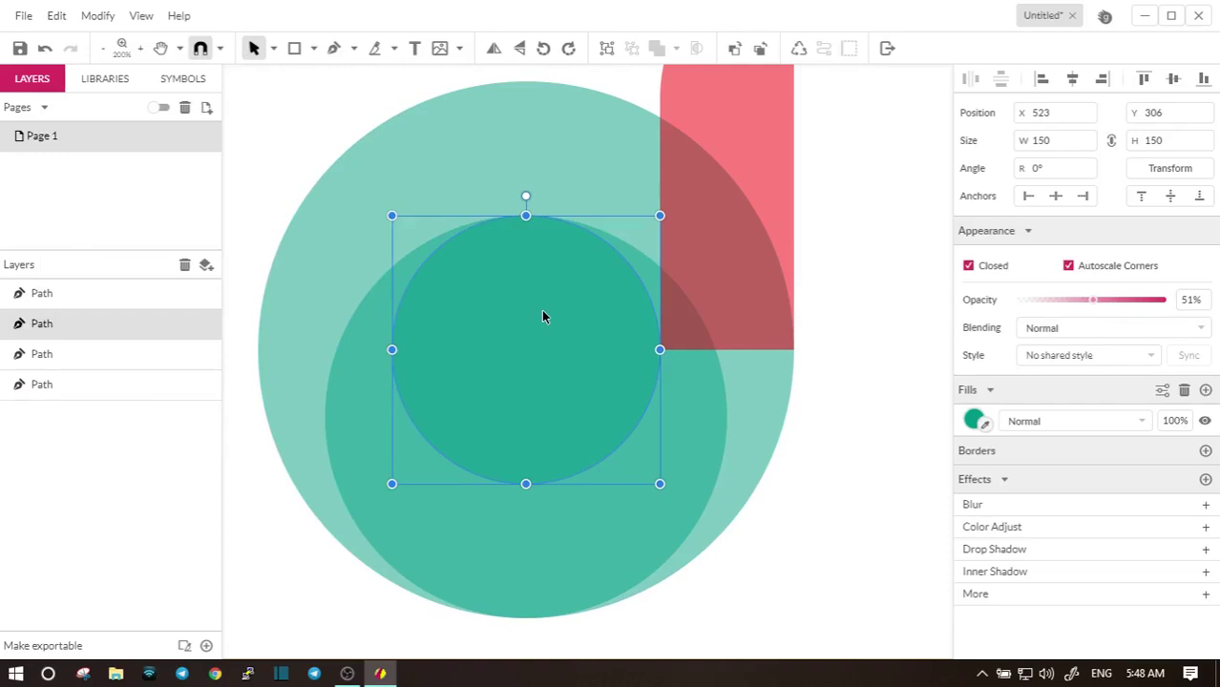
{"action": "left_click", "coordinate": [56, 15]}
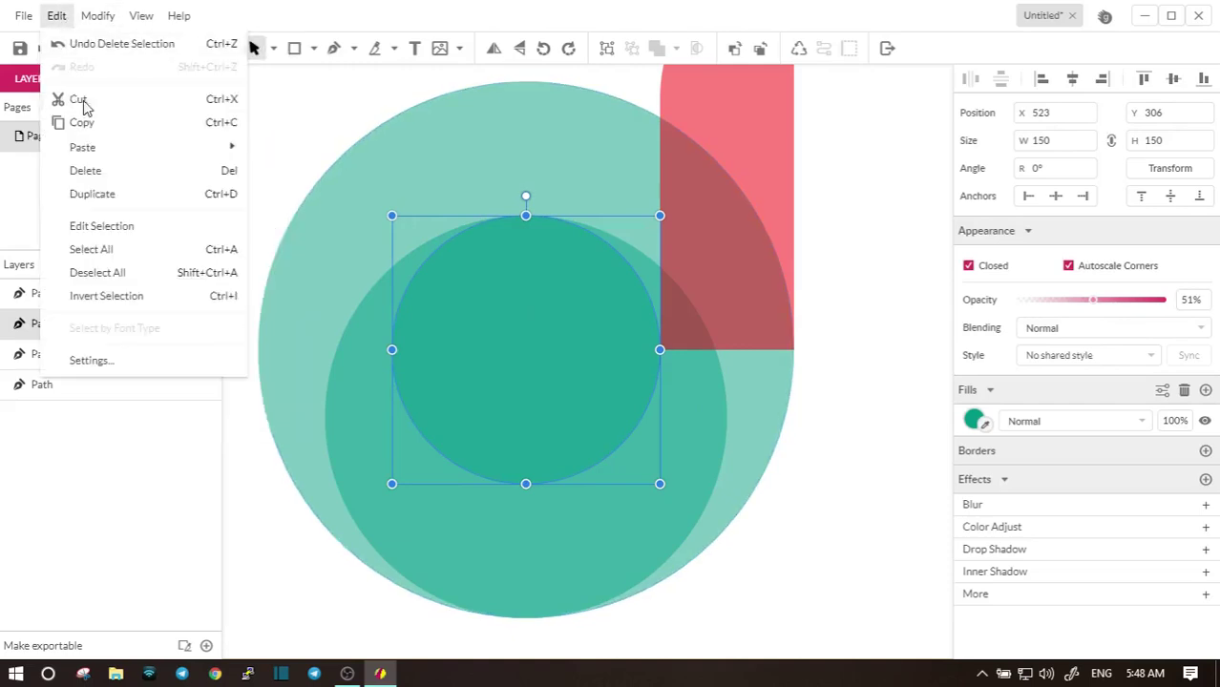
{"action": "left_click", "coordinate": [114, 197]}
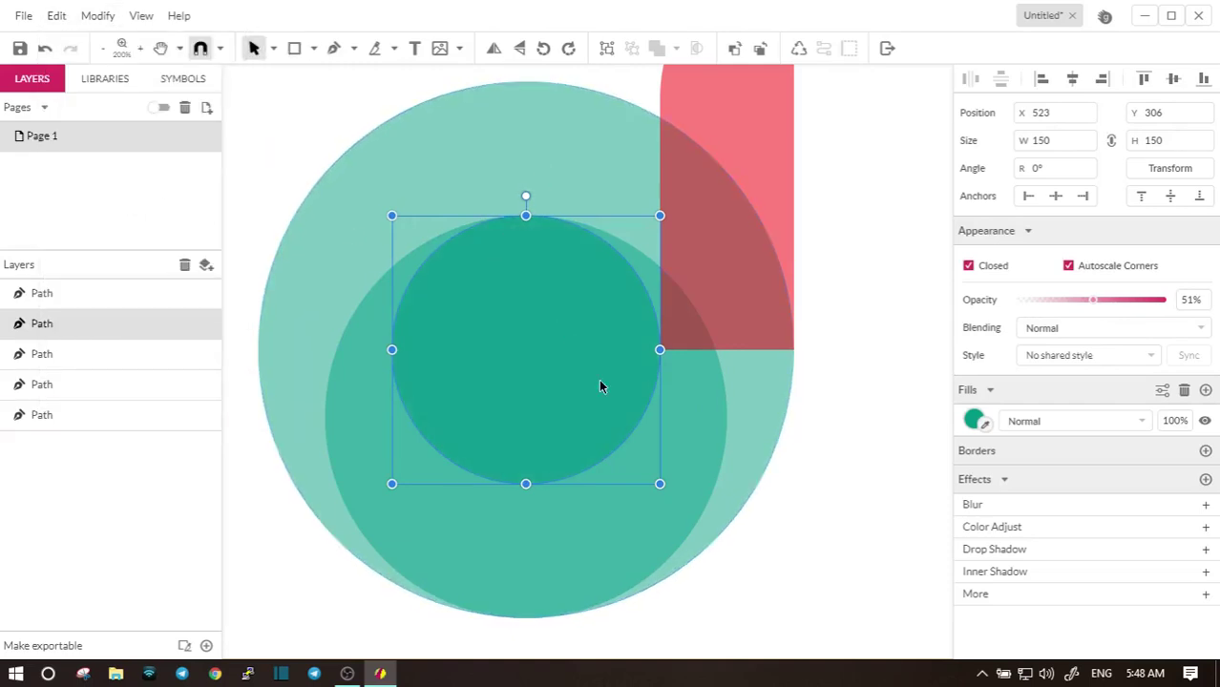
{"action": "left_click", "coordinate": [647, 519], "text": "shift"}
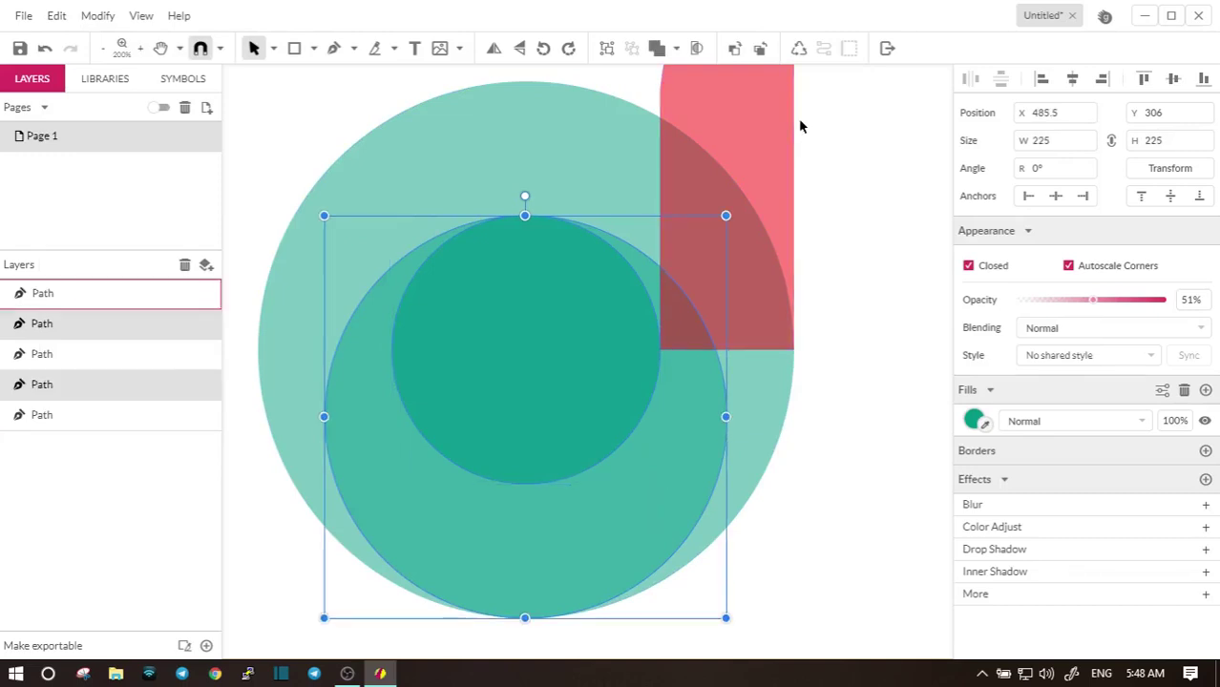
{"action": "left_click", "coordinate": [676, 48]}
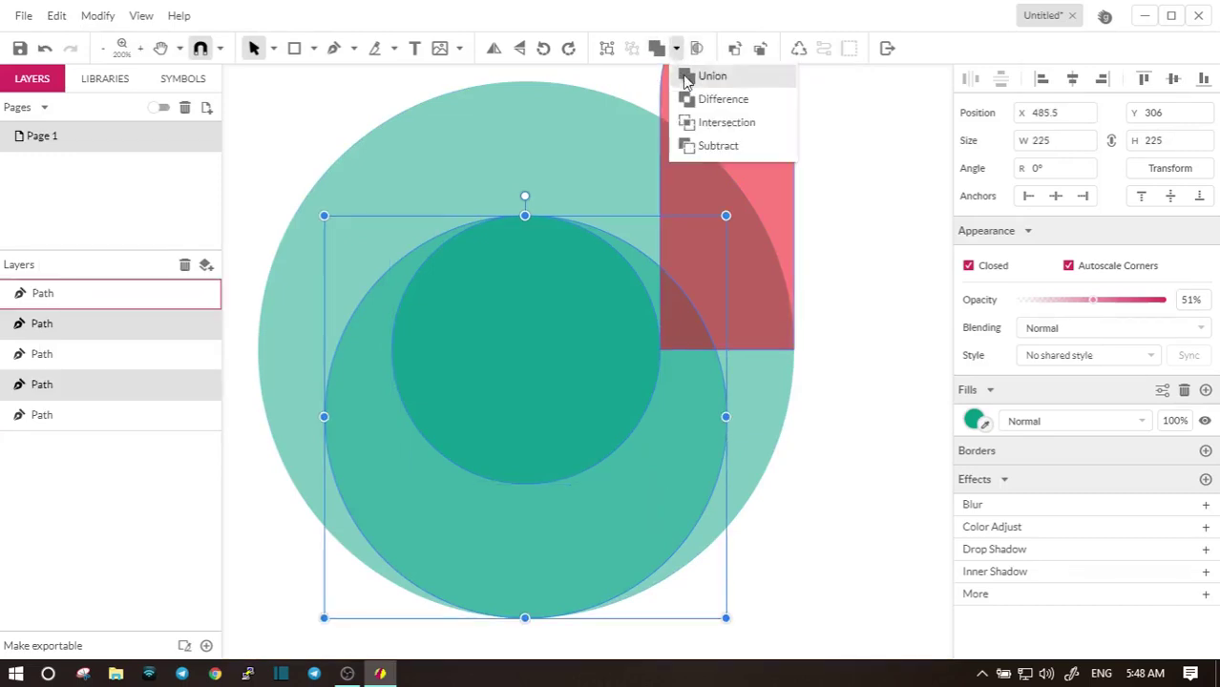
{"action": "left_click", "coordinate": [703, 148]}
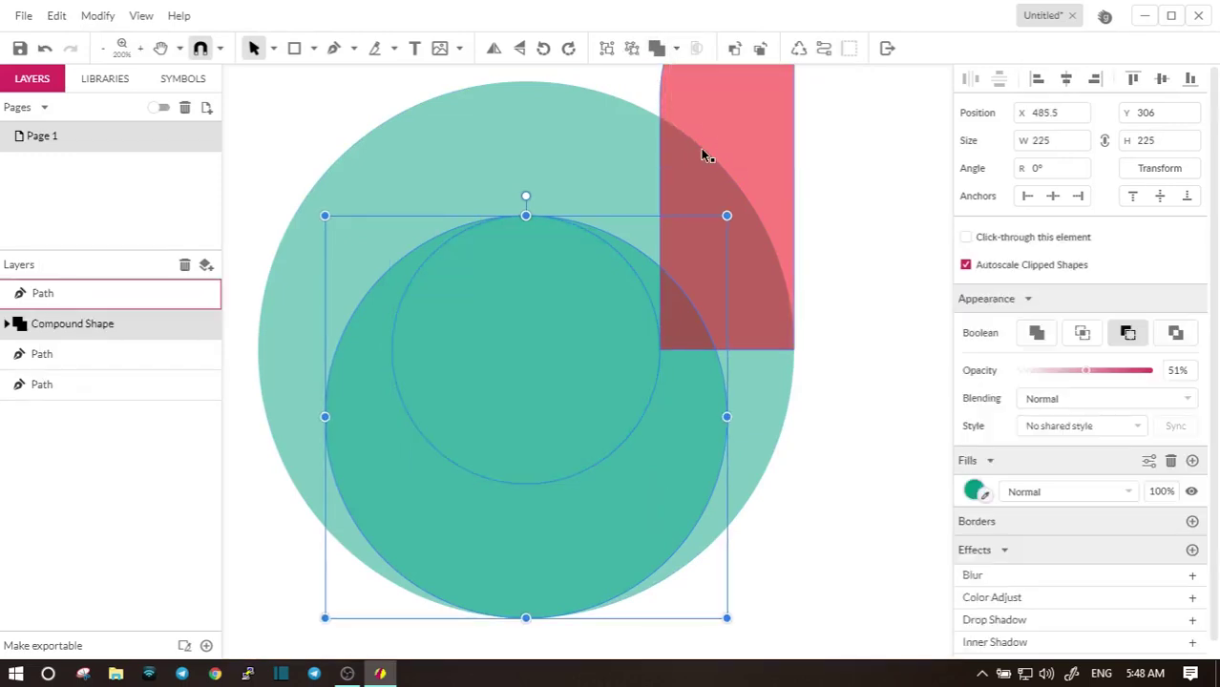
Step: Convert the compound shape cut from the middle circle to a path
{"action": "left_click", "coordinate": [902, 427]}
{"action": "left_click", "coordinate": [522, 321]}
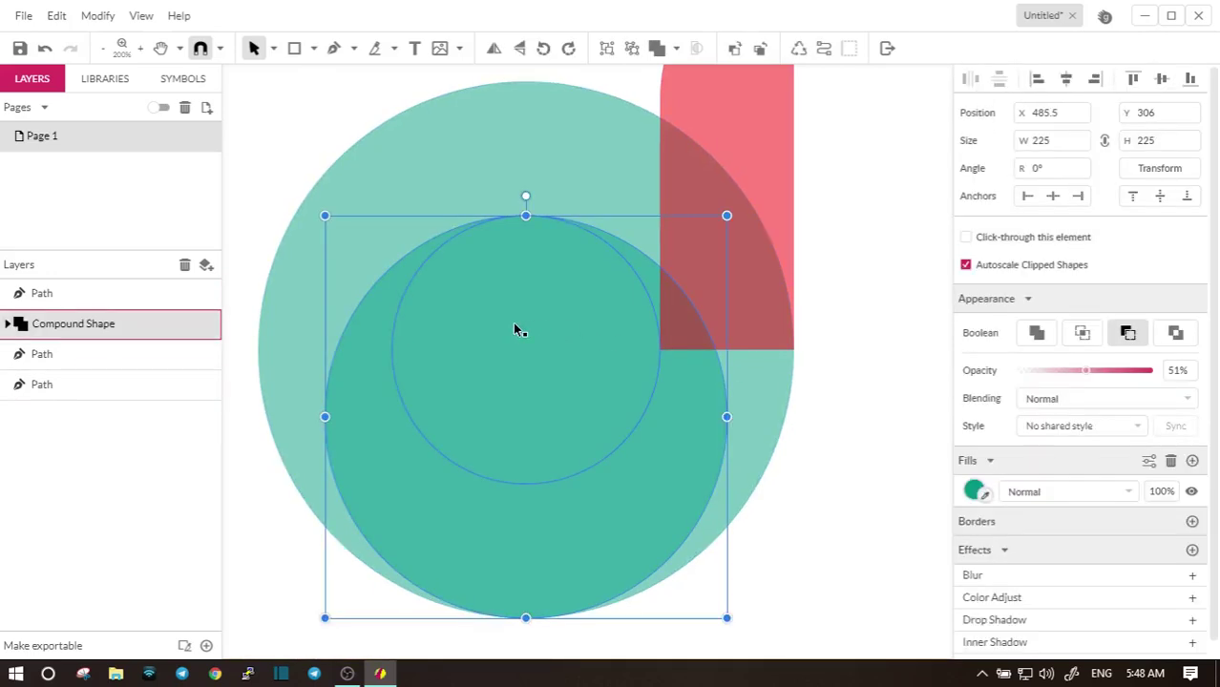
{"action": "right_click", "coordinate": [128, 325]}
{"action": "left_click", "coordinate": [144, 382]}
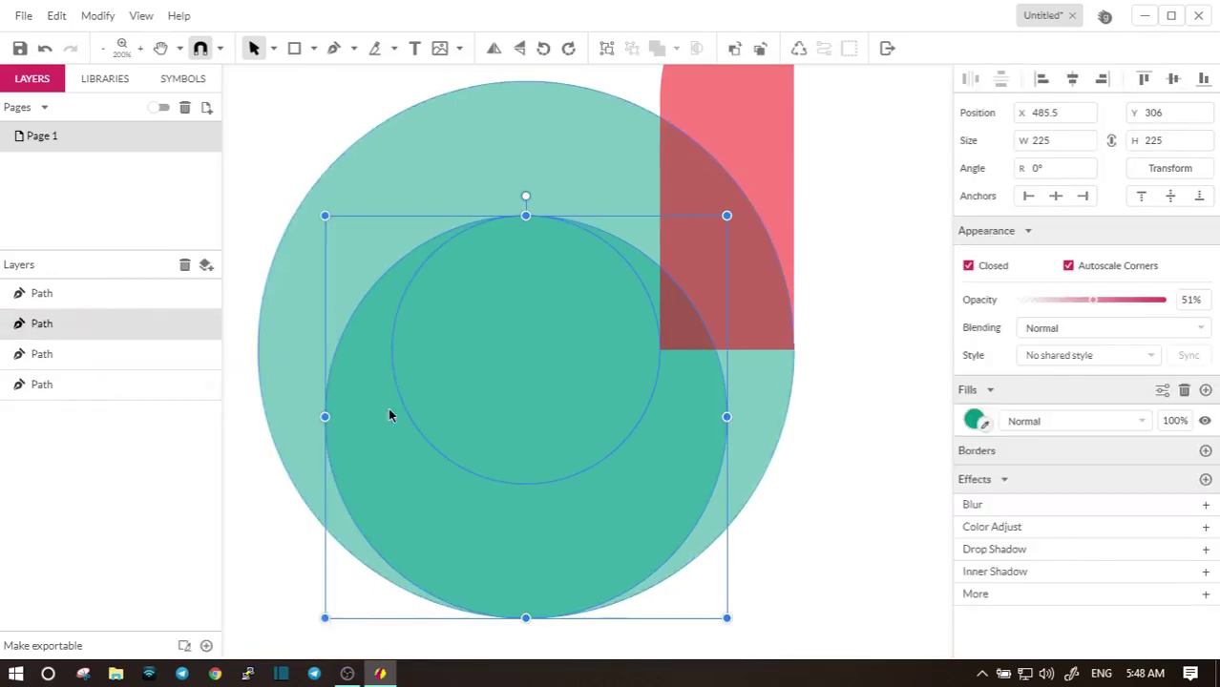
Step: Subtract the remaining smallest circle from the largest circle to open the hole
{"action": "left_click", "coordinate": [84, 353]}
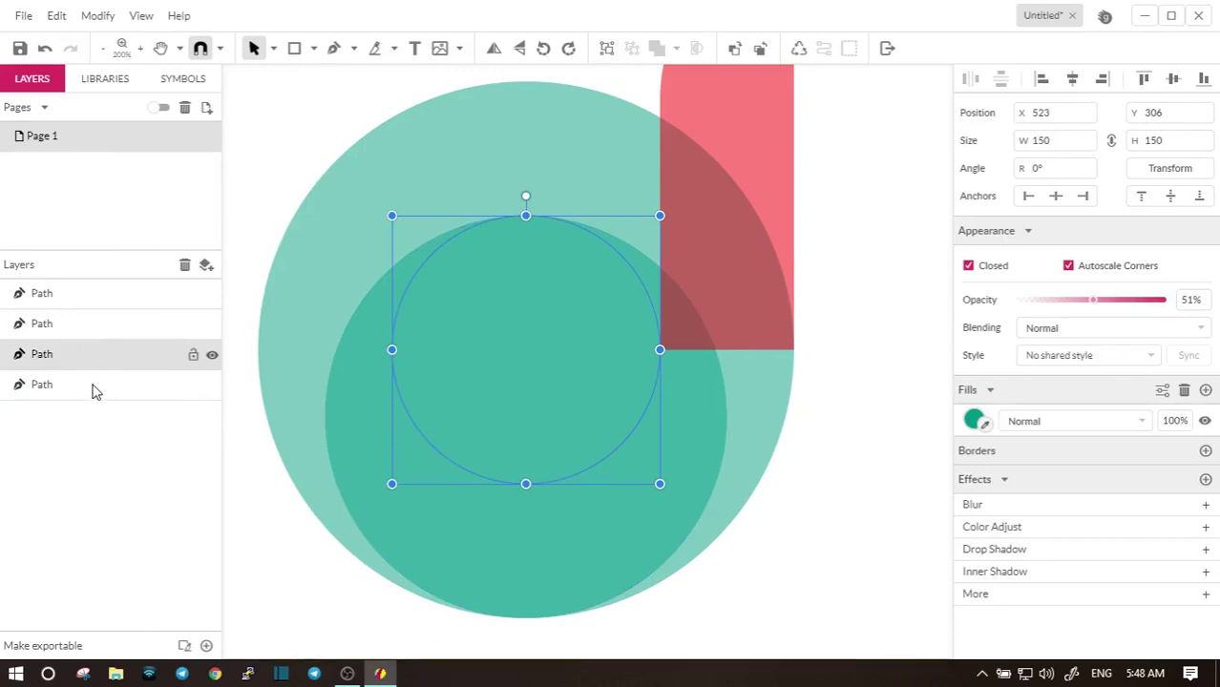
{"action": "left_click", "coordinate": [94, 386], "text": "shift"}
{"action": "left_click", "coordinate": [676, 48]}
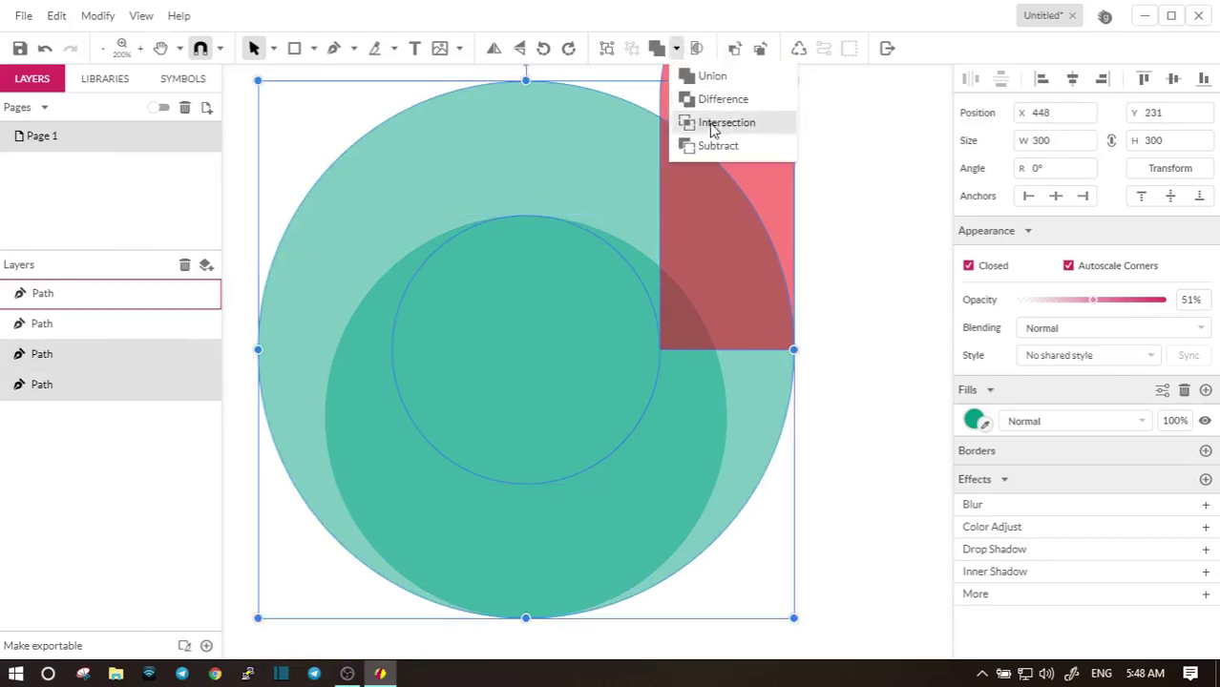
{"action": "left_click", "coordinate": [714, 145]}
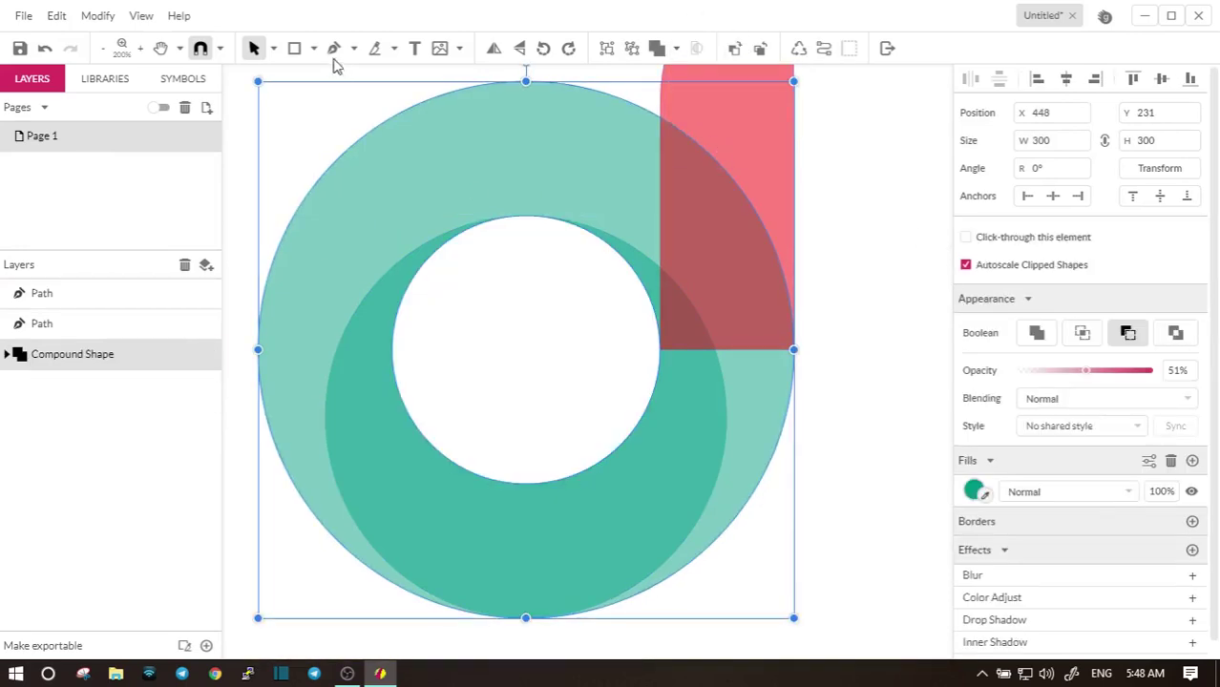
Step: Draw a 75 by 75 square over the hole's upper-right quarter and convert the large ring's compound shape to a path
{"action": "left_click", "coordinate": [294, 47]}
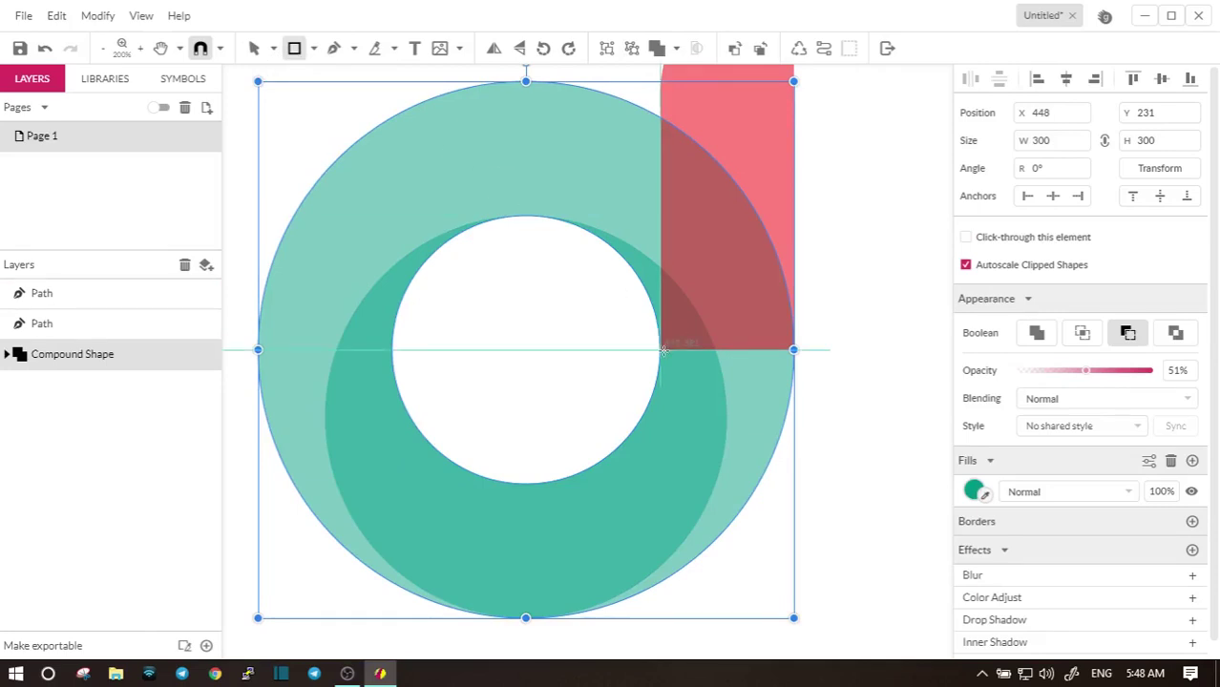
{"action": "left_click_drag", "start_coordinate": [660, 349], "coordinate": [525, 214]}
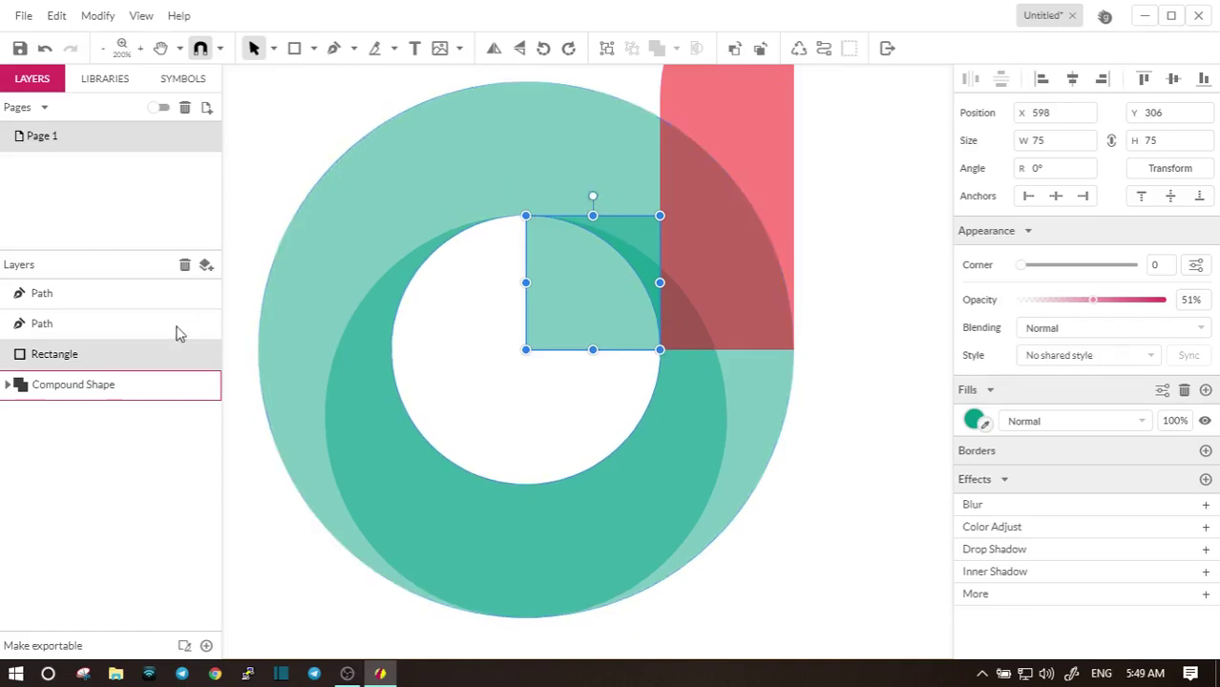
{"action": "left_click", "coordinate": [82, 391]}
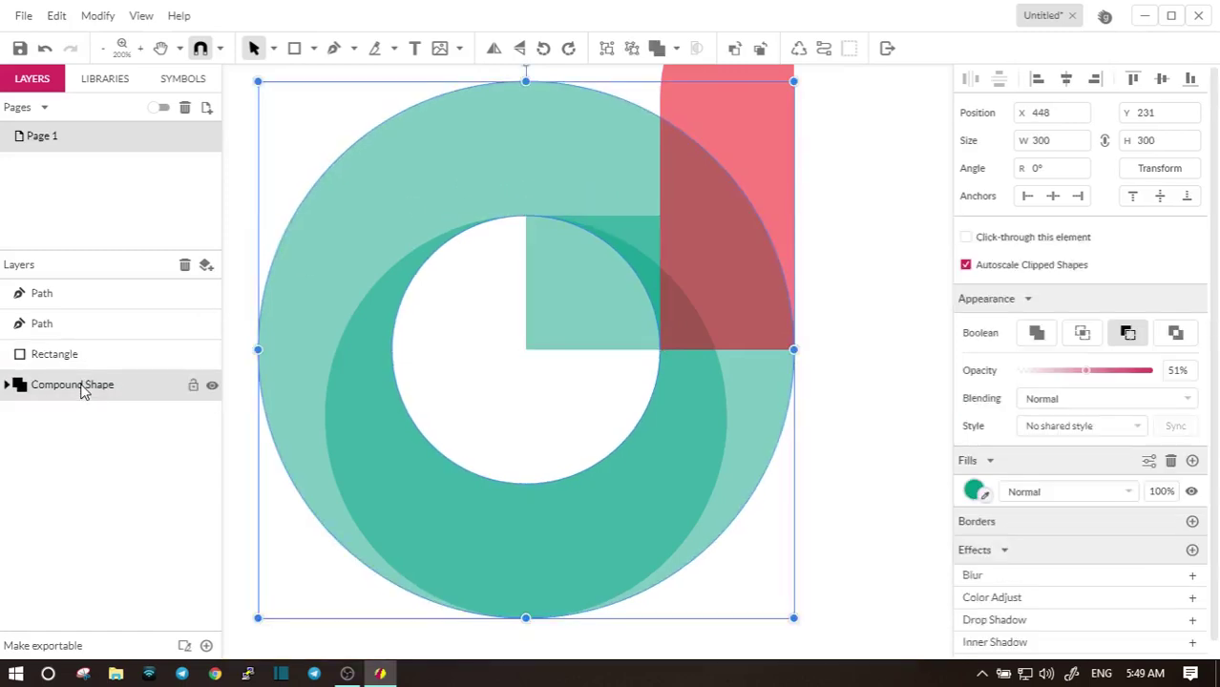
{"action": "right_click", "coordinate": [82, 391]}
{"action": "left_click", "coordinate": [148, 384]}
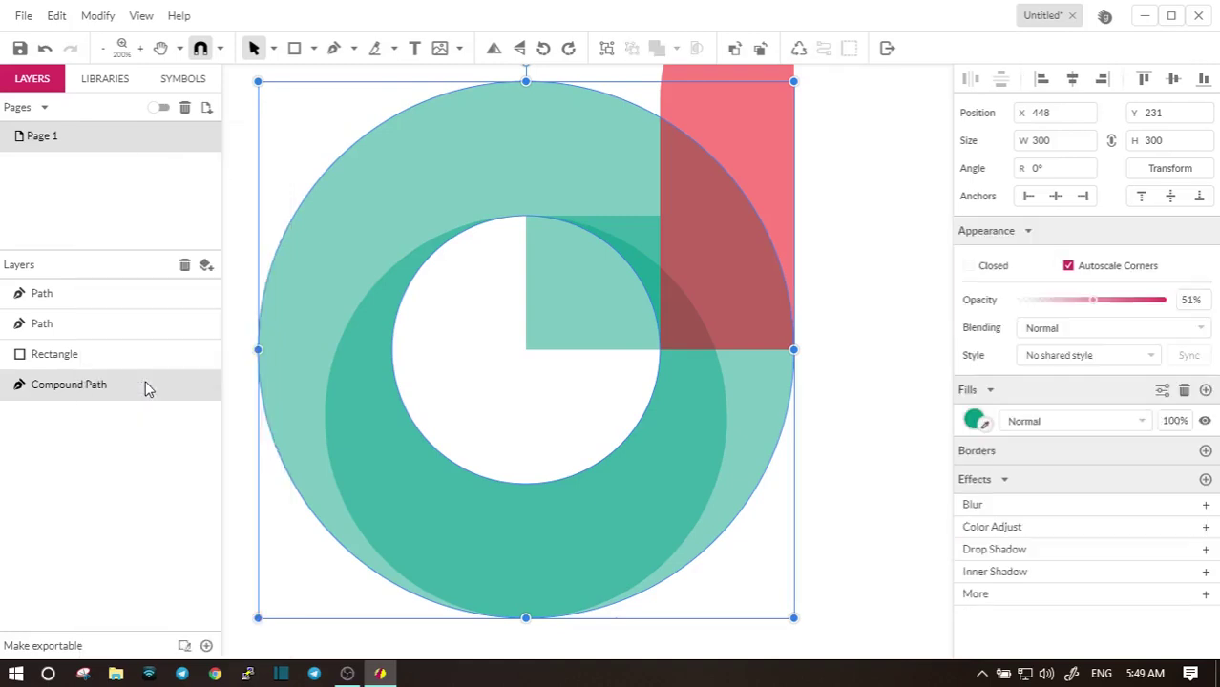
Step: Move the square above the crescent path in the stacking order
{"action": "left_click", "coordinate": [60, 355]}
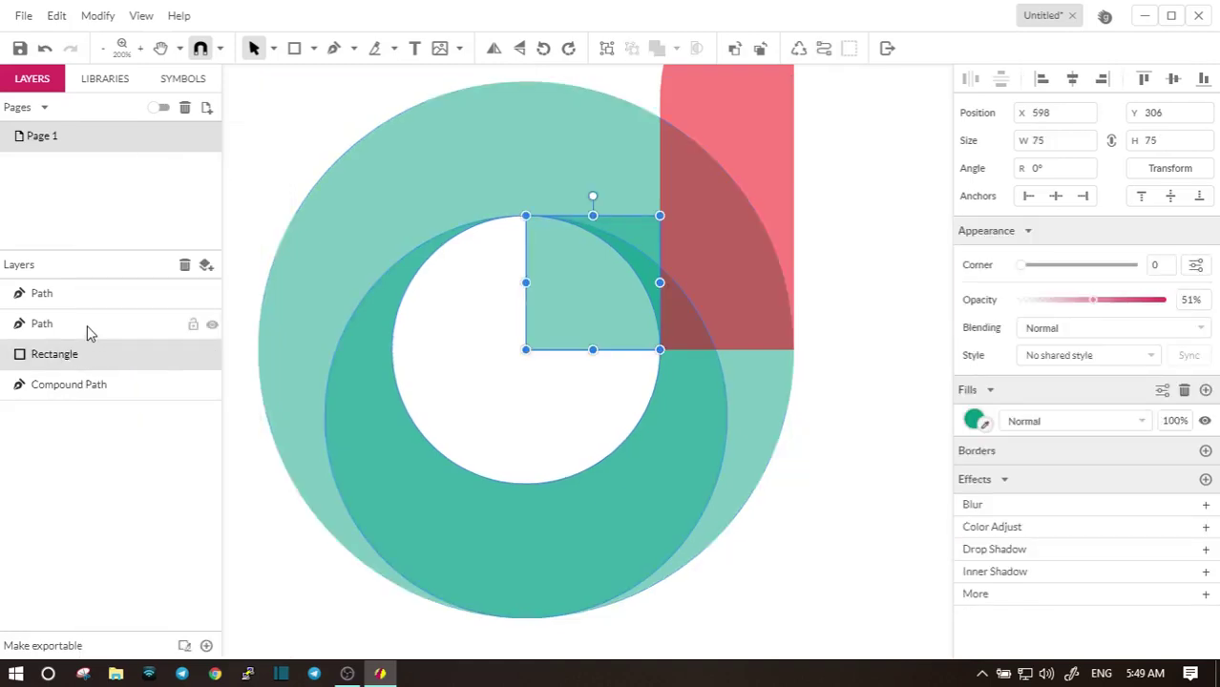
{"action": "left_click", "coordinate": [87, 325]}
{"action": "left_click", "coordinate": [59, 354]}
{"action": "left_click_drag", "start_coordinate": [60, 354], "coordinate": [61, 323]}
Step: Subtract the square from the crescent path and convert the resulting compound shape to a path
{"action": "left_click", "coordinate": [80, 363], "text": "shift"}
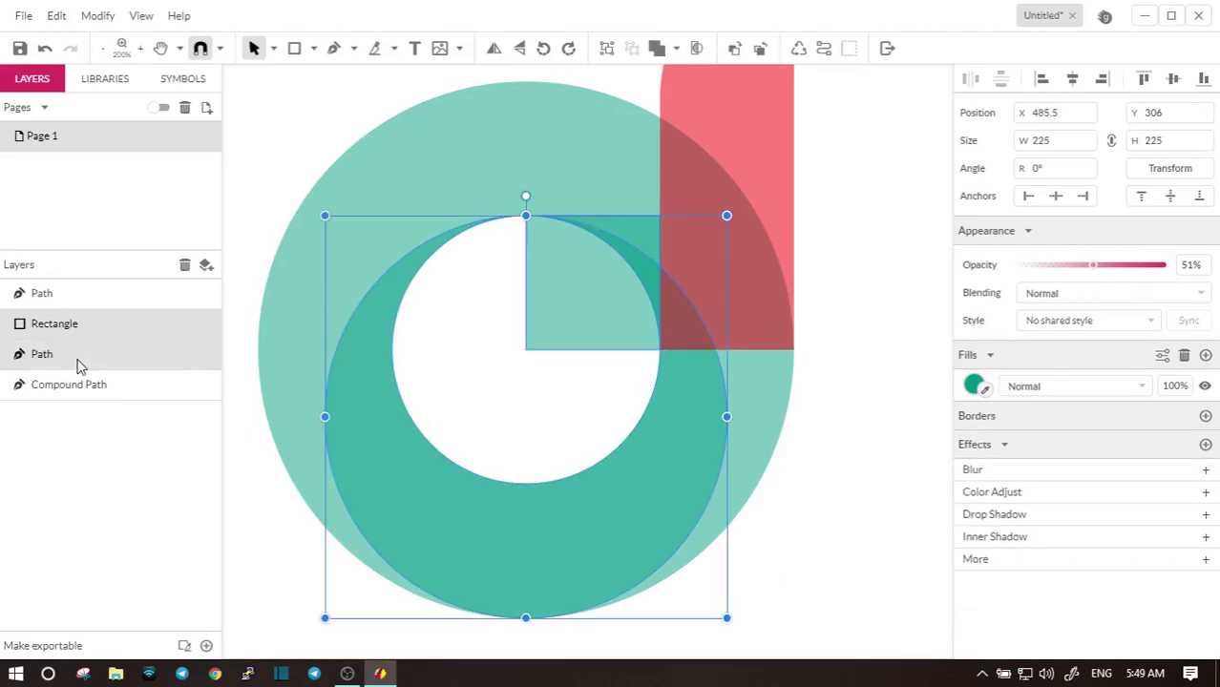
{"action": "left_click", "coordinate": [676, 48]}
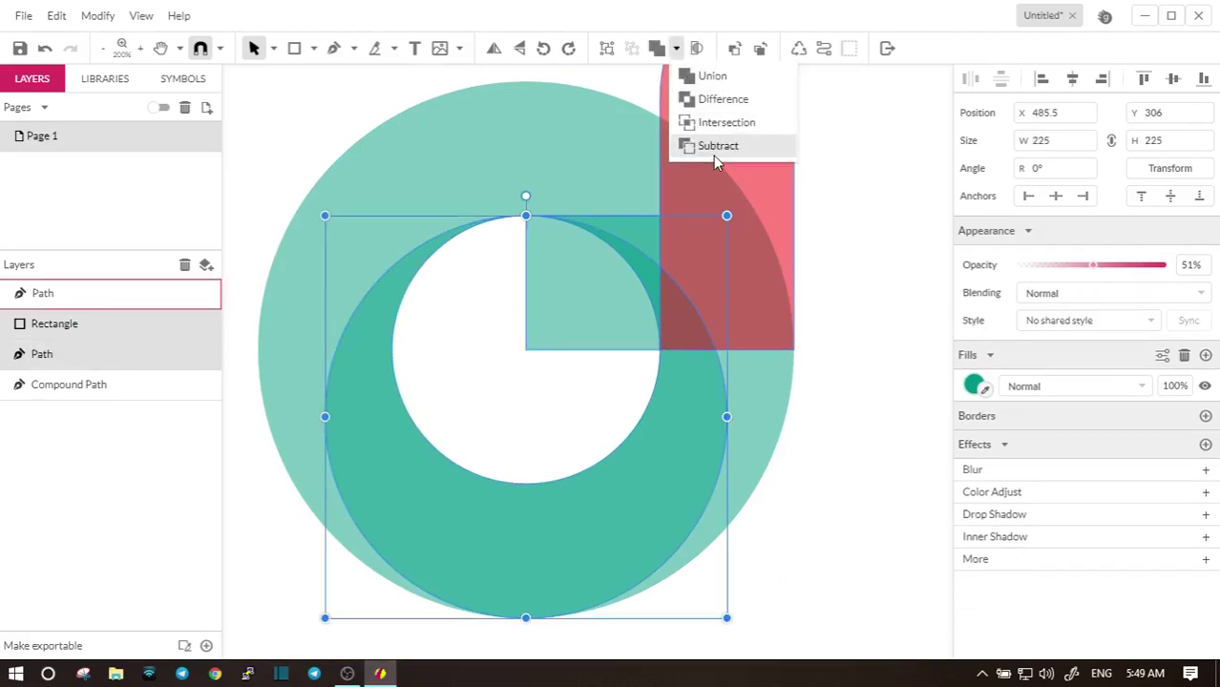
{"action": "left_click", "coordinate": [718, 147]}
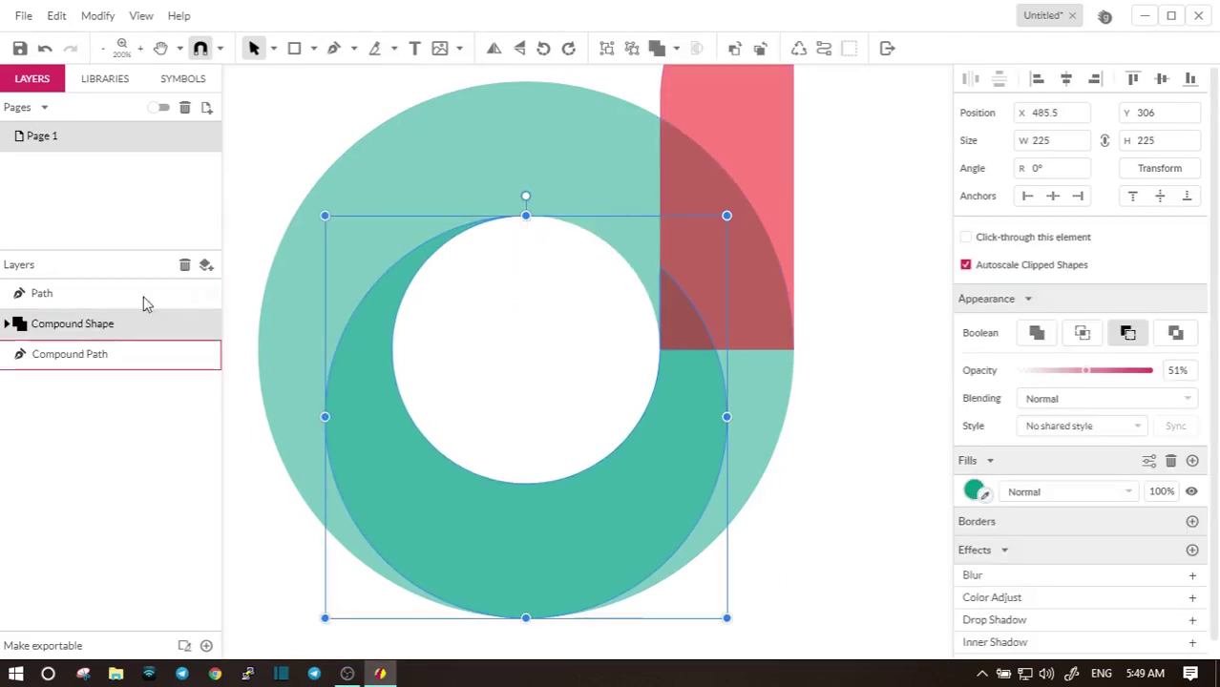
{"action": "right_click", "coordinate": [104, 324]}
{"action": "left_click", "coordinate": [162, 382]}
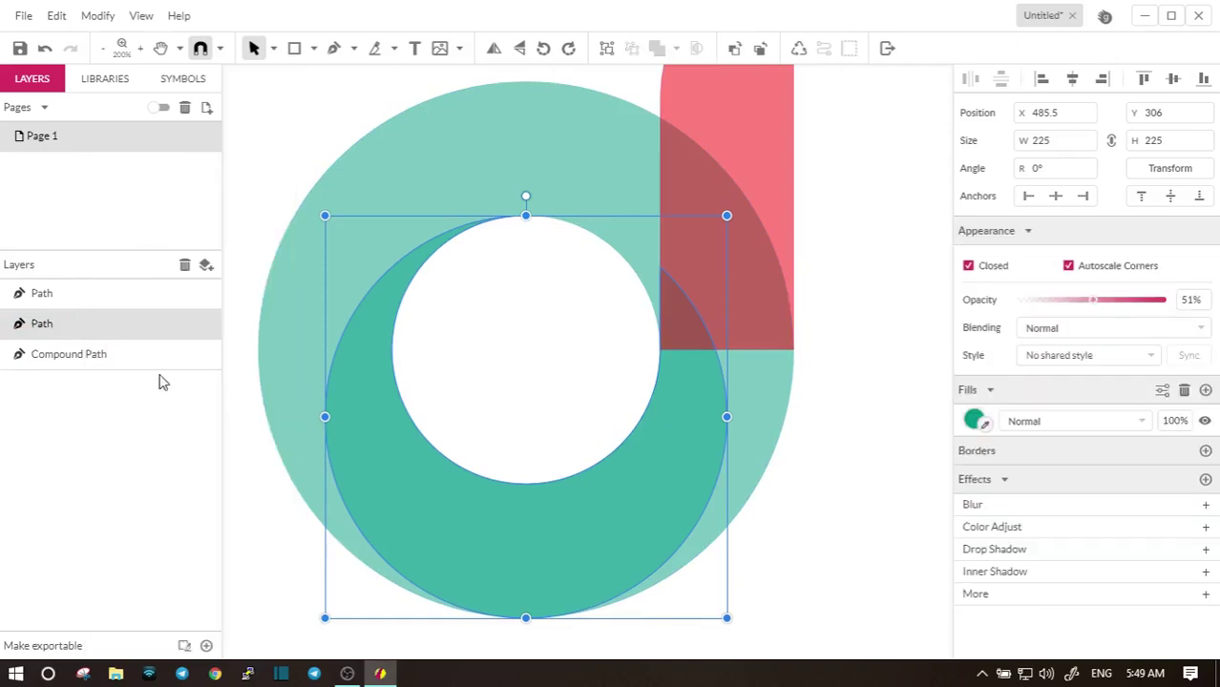
Step: Unite the red rounded stem with the crescent path using Union
{"action": "left_click", "coordinate": [763, 164]}
{"action": "left_click", "coordinate": [681, 416], "text": "shift"}
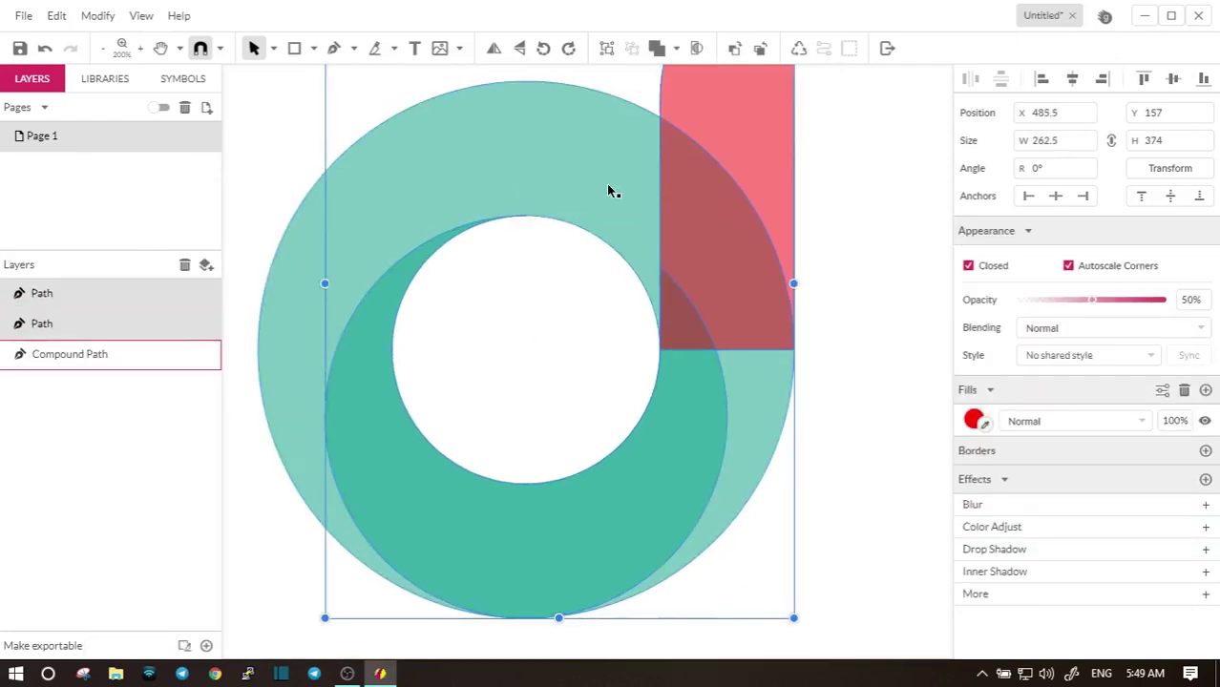
{"action": "left_click", "coordinate": [676, 48]}
{"action": "left_click", "coordinate": [711, 75]}
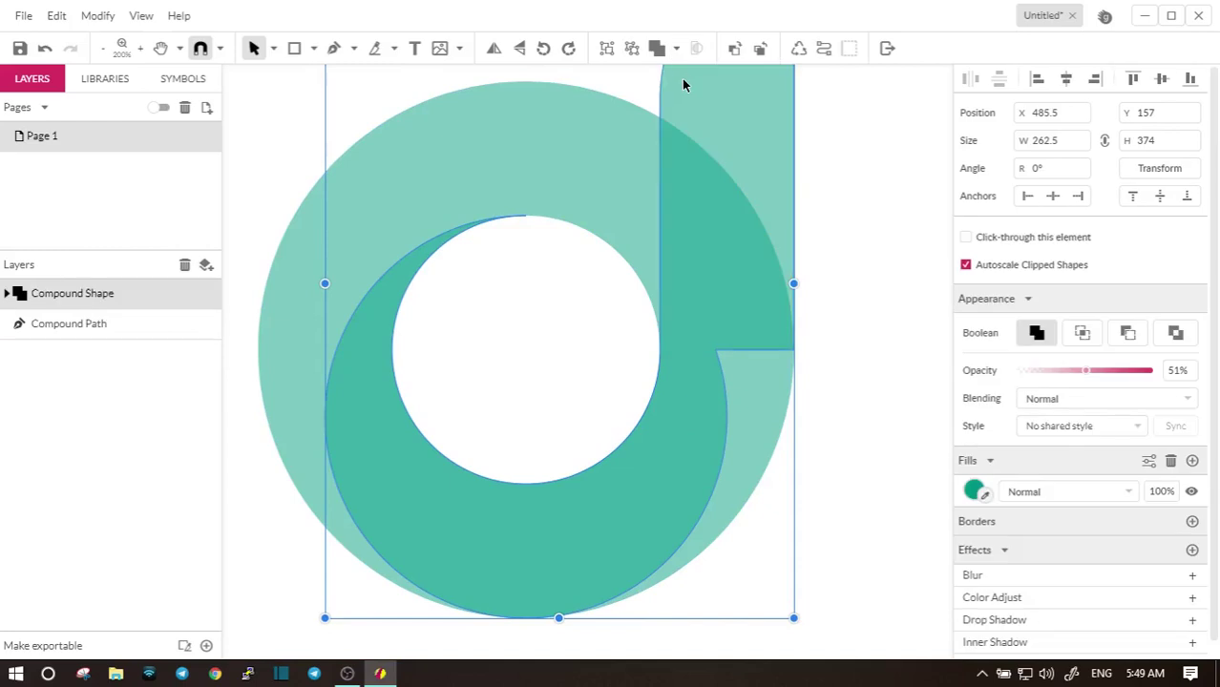
Step: Draw a closed six-point Pen shape, about 171 by 196, covering the lower-right gap between the crescent and the large ring
{"action": "scroll", "coordinate": [865, 253], "scroll_direction": "down", "scroll_amount": 2}
{"action": "left_click_drag", "start_coordinate": [879, 232], "coordinate": [811, 287]}
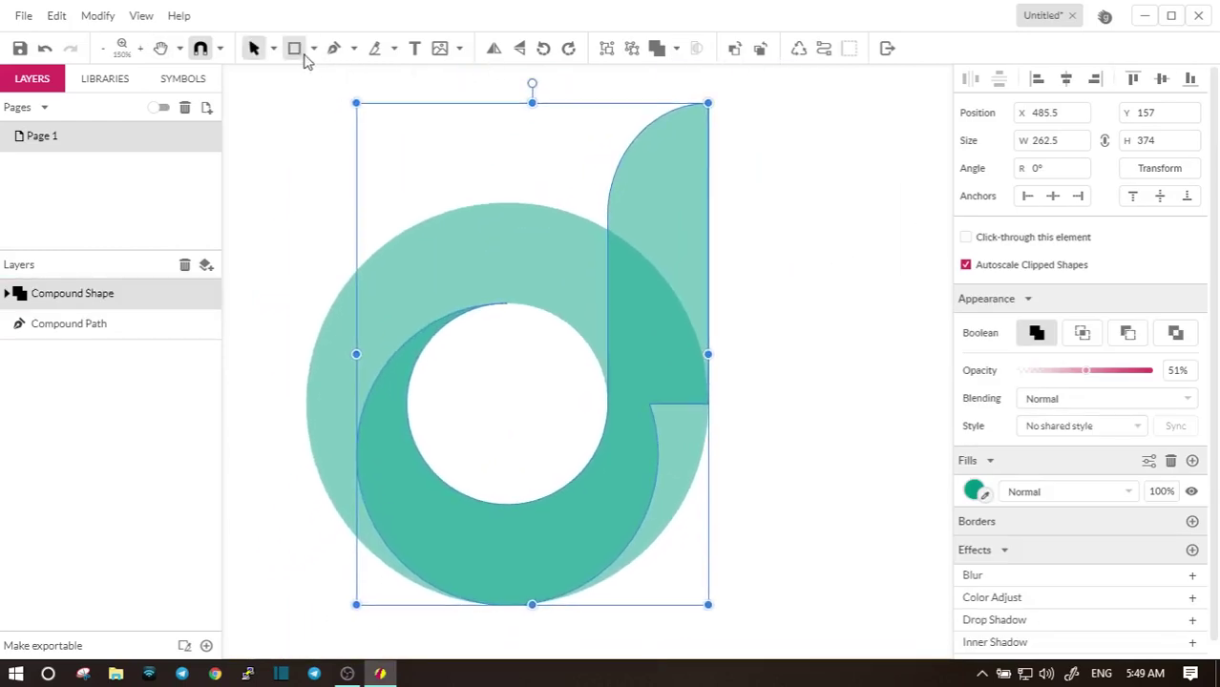
{"action": "left_click", "coordinate": [334, 47]}
{"action": "left_click", "coordinate": [735, 383]}
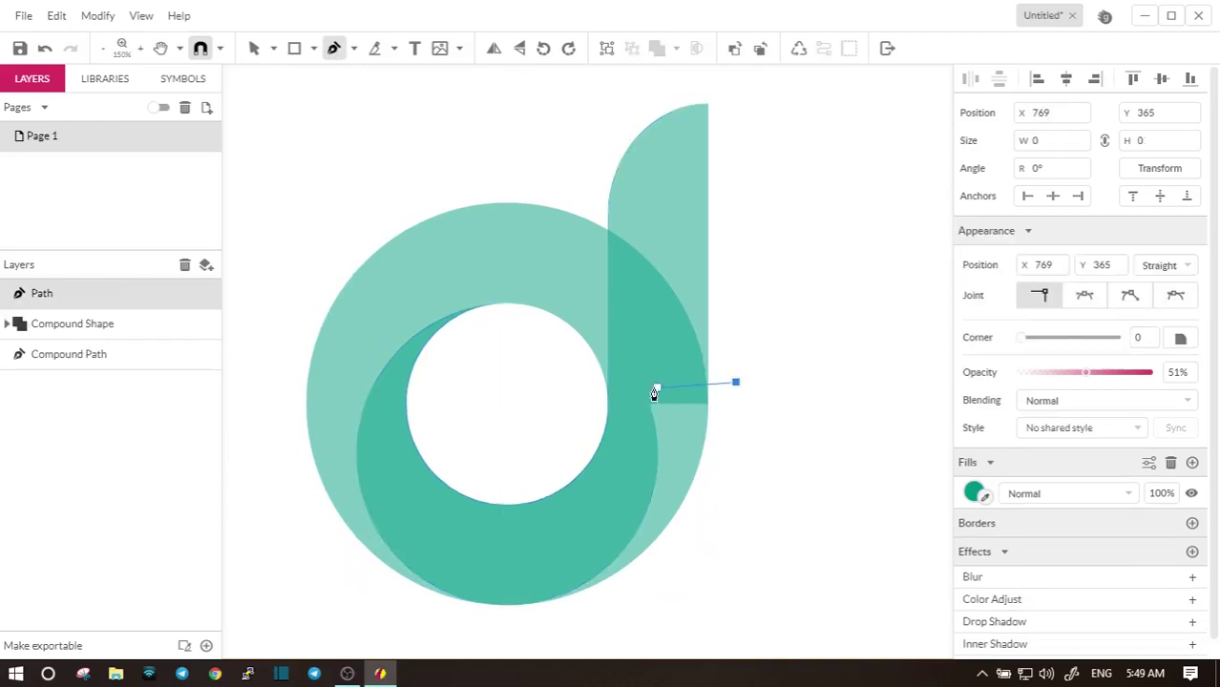
{"action": "left_click", "coordinate": [636, 393]}
{"action": "left_click", "coordinate": [615, 503]}
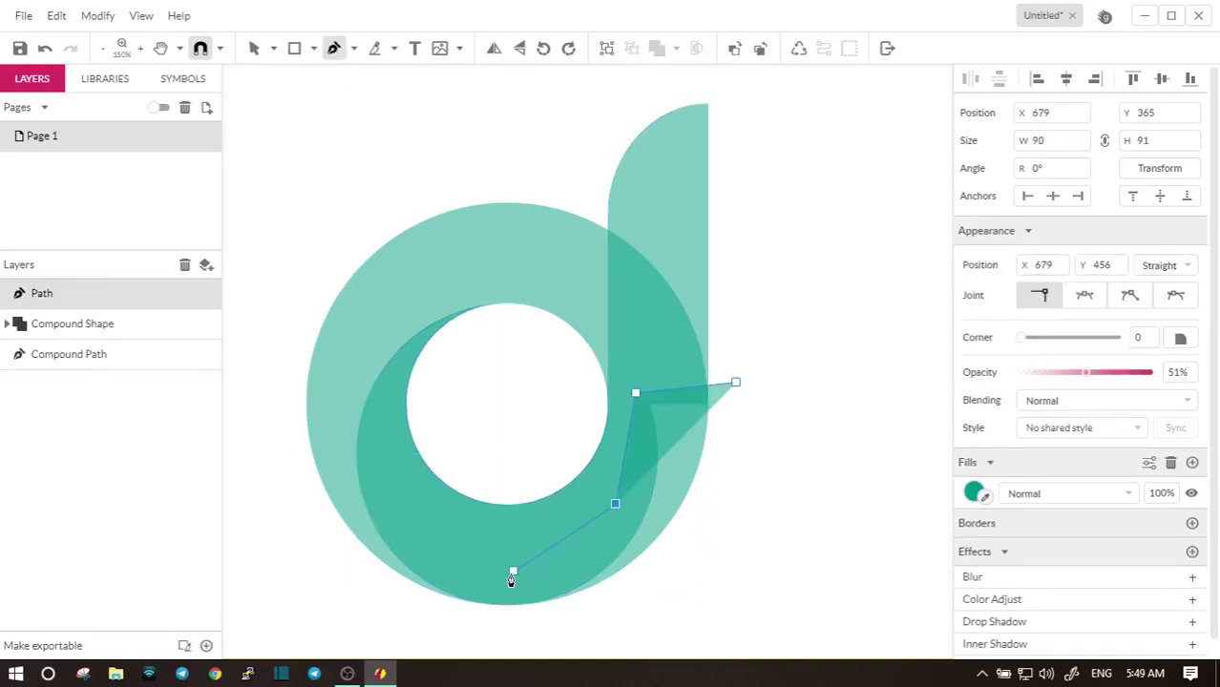
{"action": "left_click", "coordinate": [507, 574]}
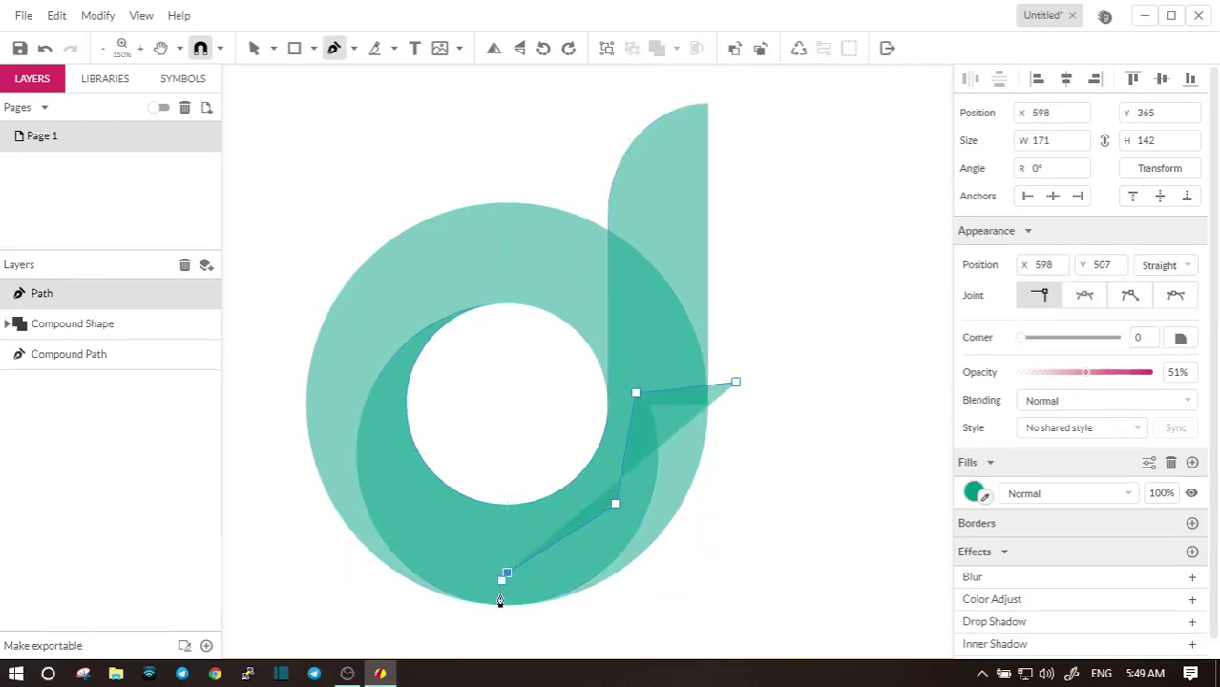
{"action": "left_click", "coordinate": [507, 645]}
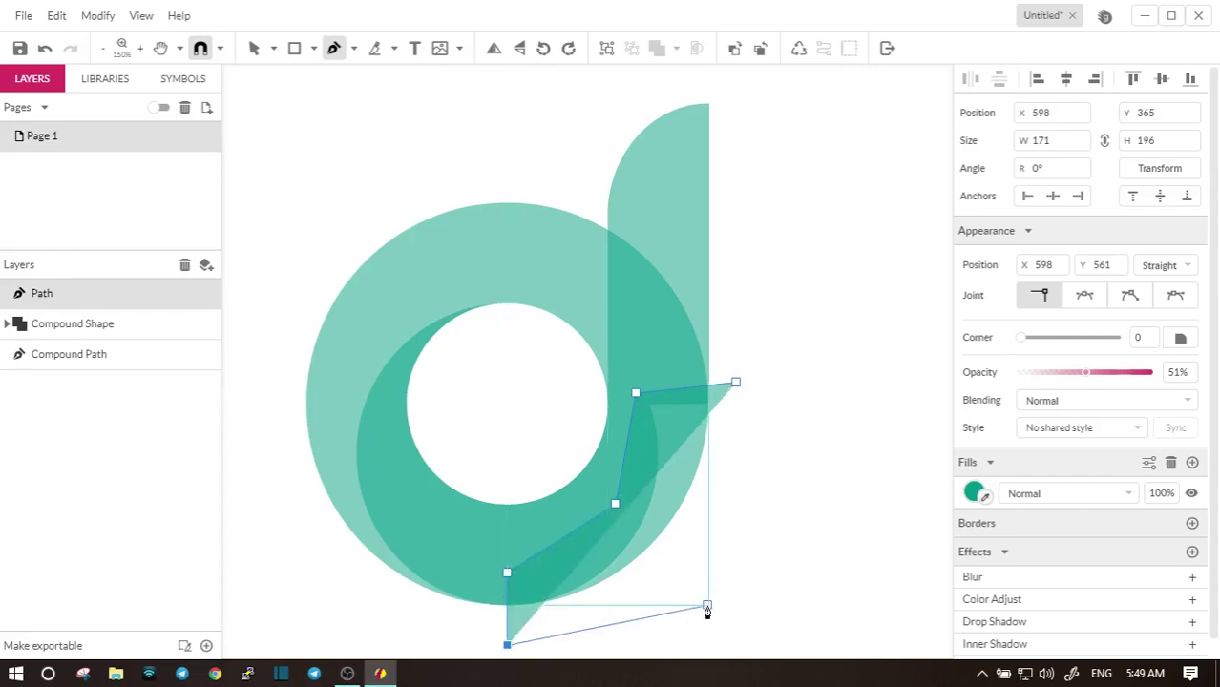
{"action": "left_click", "coordinate": [709, 604]}
{"action": "left_click", "coordinate": [735, 383]}
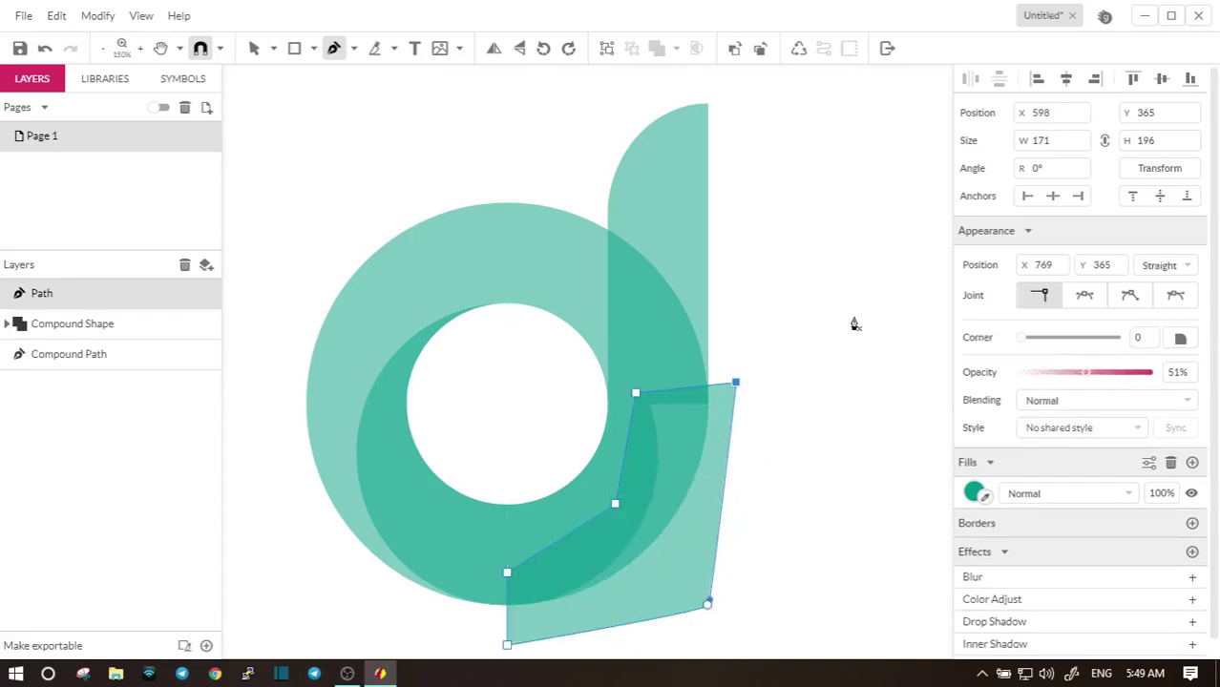
{"action": "left_click", "coordinate": [257, 49]}
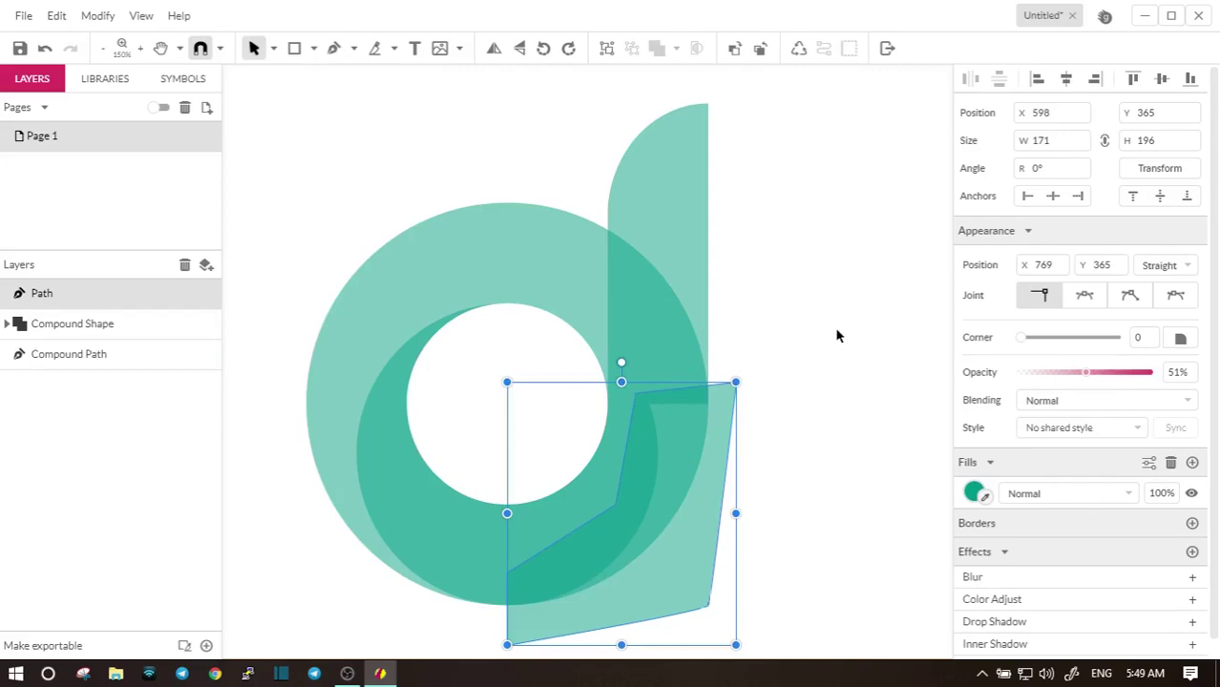
Step: Convert the compound shape made of the rounded stem and the crescent to a path
{"action": "left_click", "coordinate": [116, 328]}
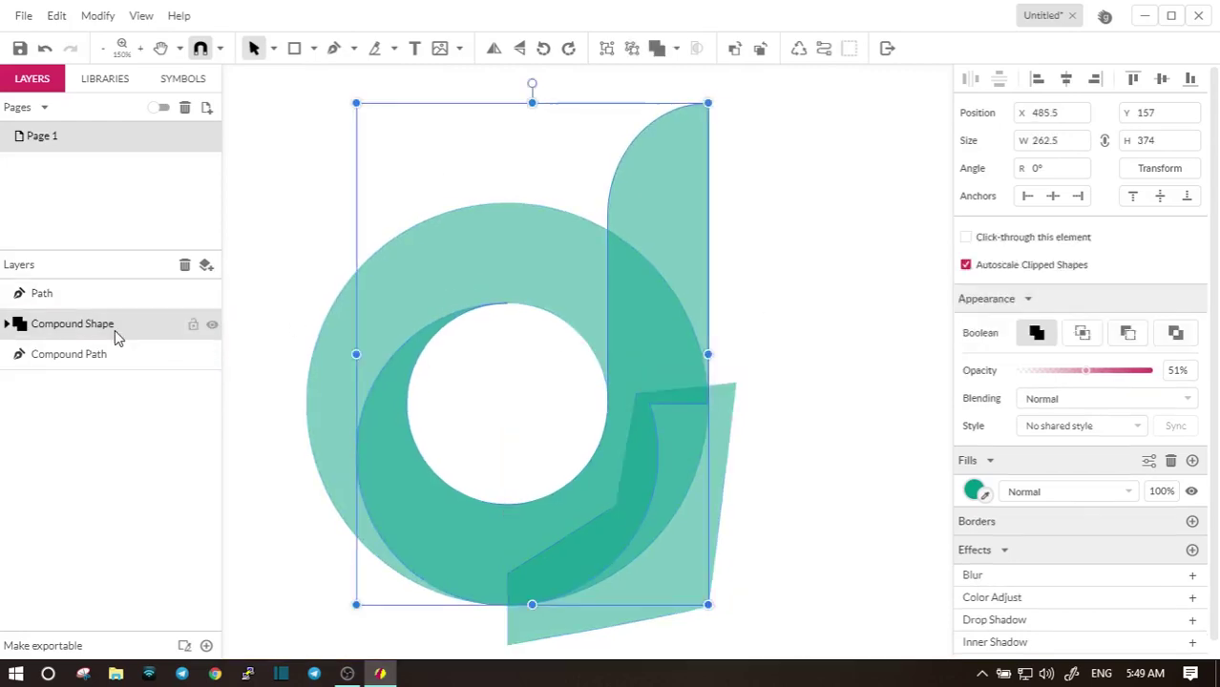
{"action": "right_click", "coordinate": [116, 329]}
{"action": "left_click", "coordinate": [173, 382]}
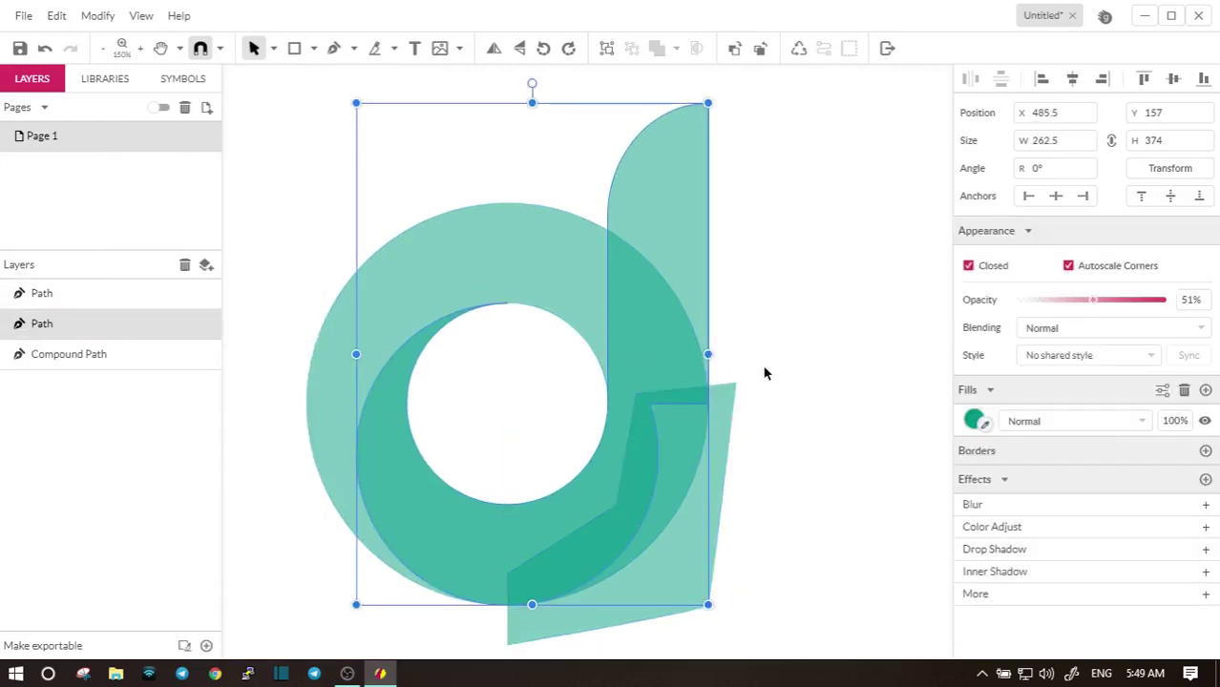
Step: Duplicate the large ring and combine the copy with the six-point Pen shape using Intersection
{"action": "left_click", "coordinate": [723, 448]}
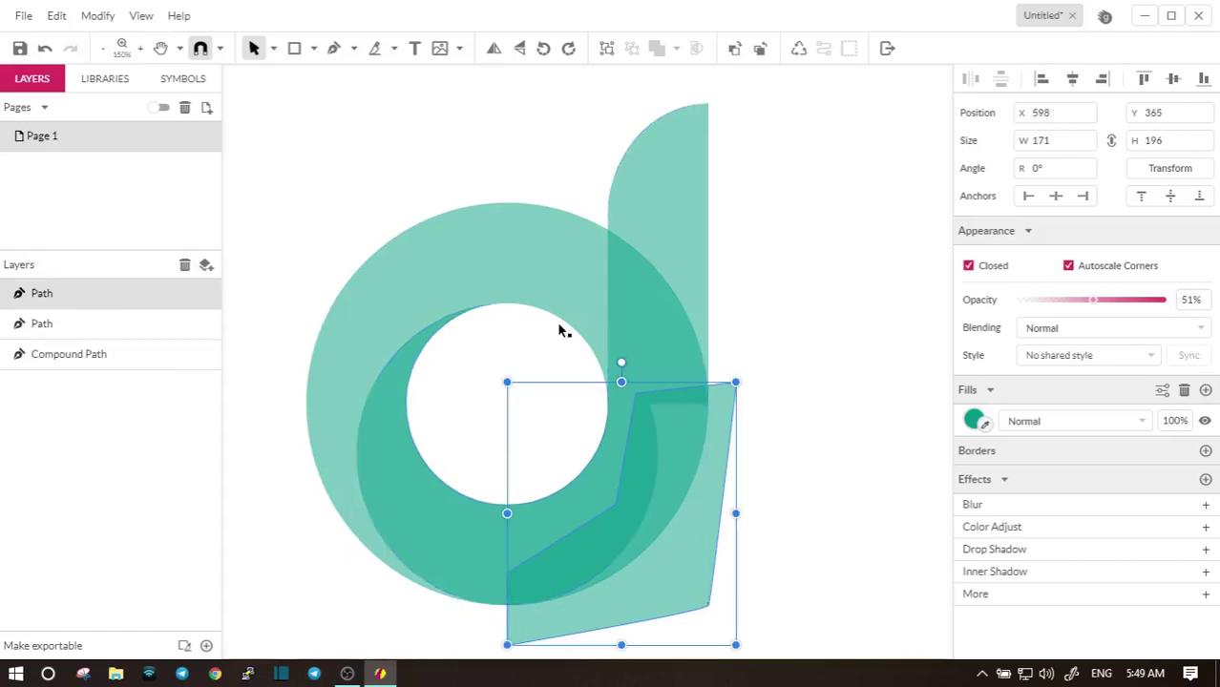
{"action": "left_click", "coordinate": [504, 254]}
{"action": "left_click", "coordinate": [56, 16]}
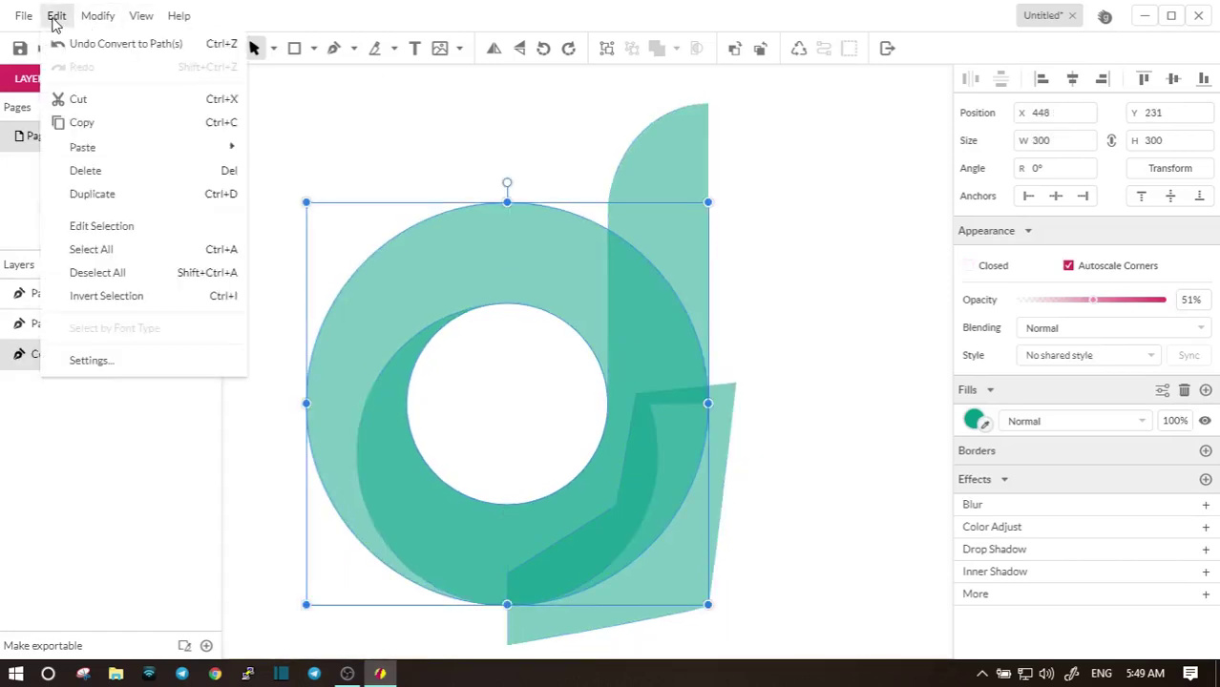
{"action": "left_click", "coordinate": [92, 194]}
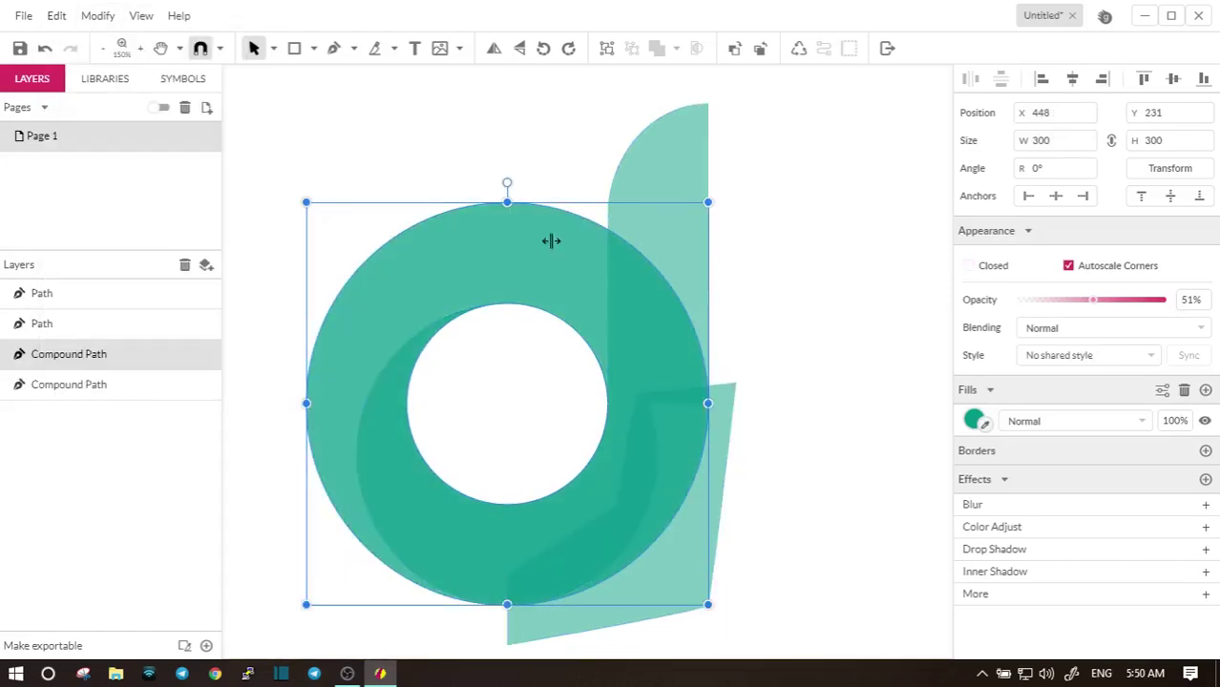
{"action": "left_click", "coordinate": [730, 400], "text": "shift"}
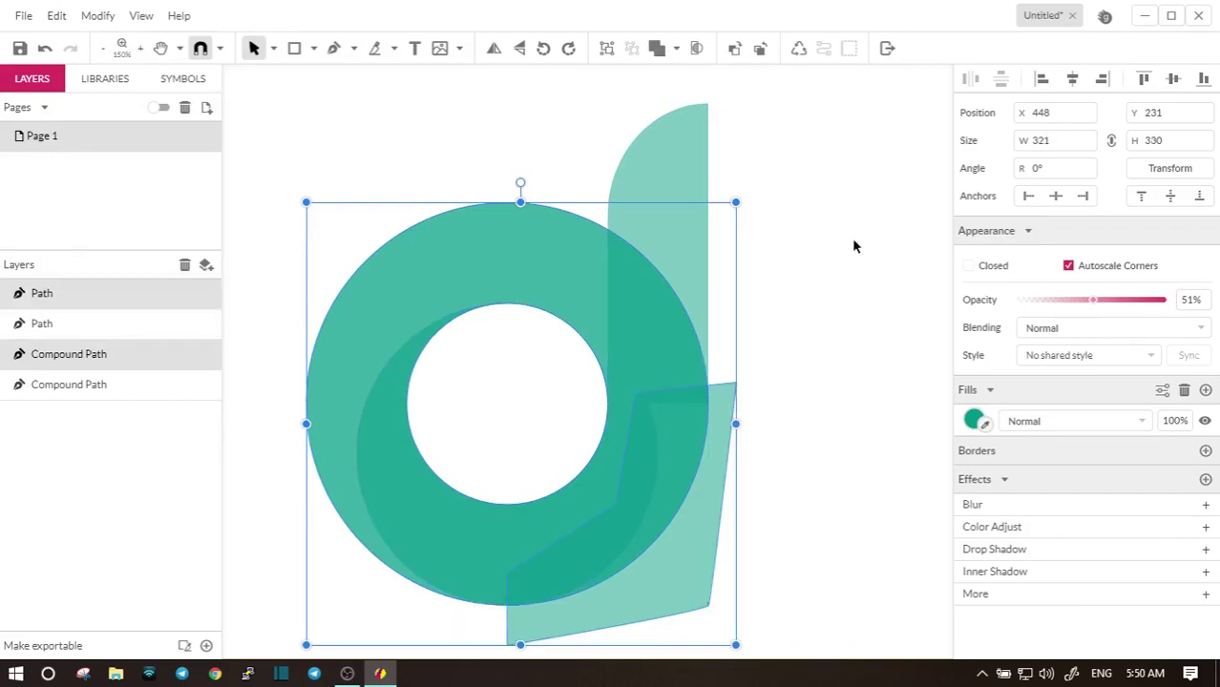
{"action": "left_click", "coordinate": [676, 48]}
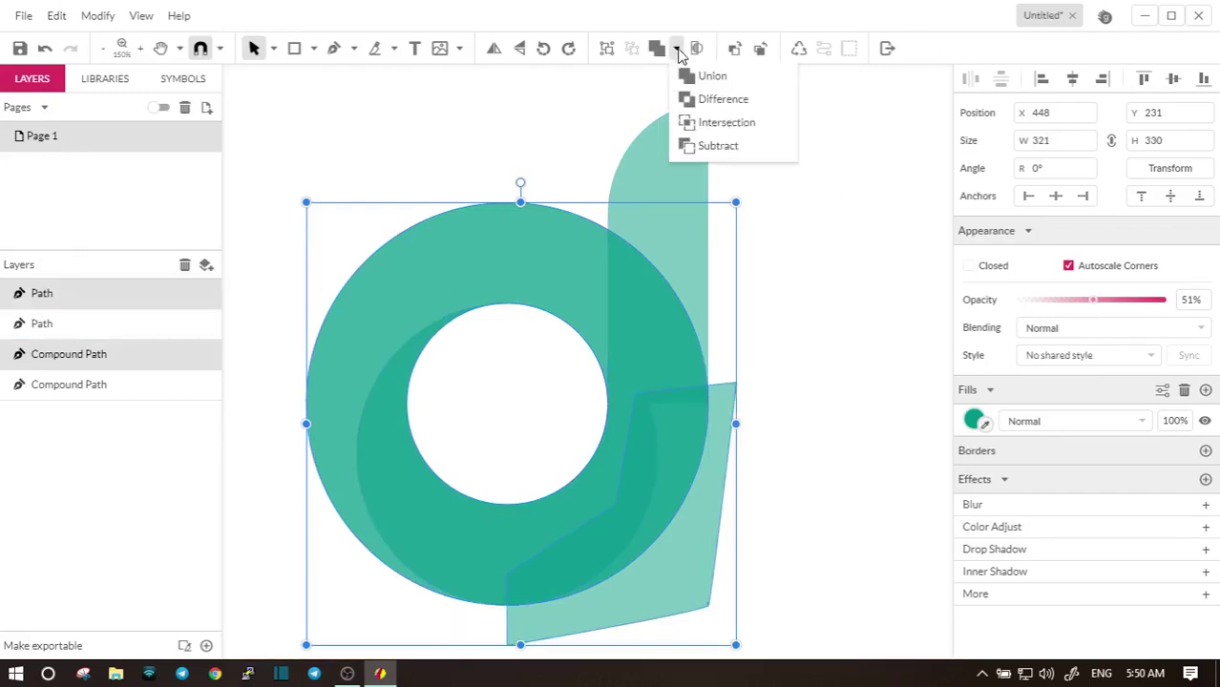
{"action": "left_click", "coordinate": [716, 123]}
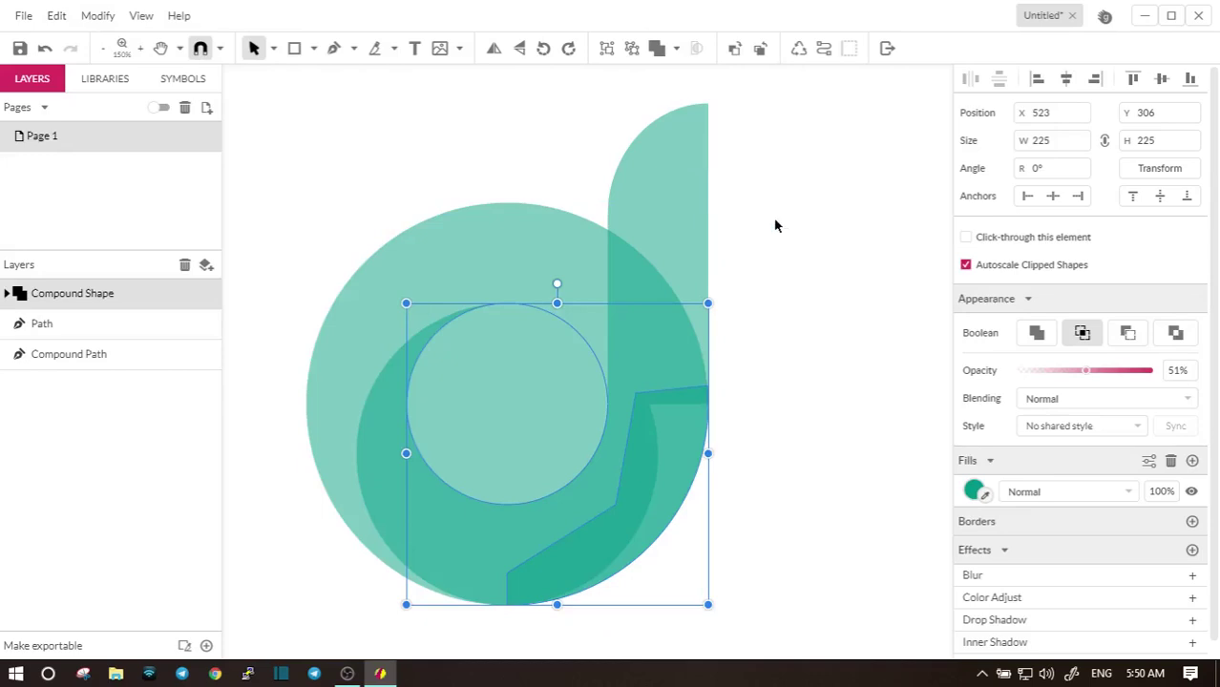
Step: Change the fill of the intersection shape to yellow
{"action": "left_click", "coordinate": [973, 492]}
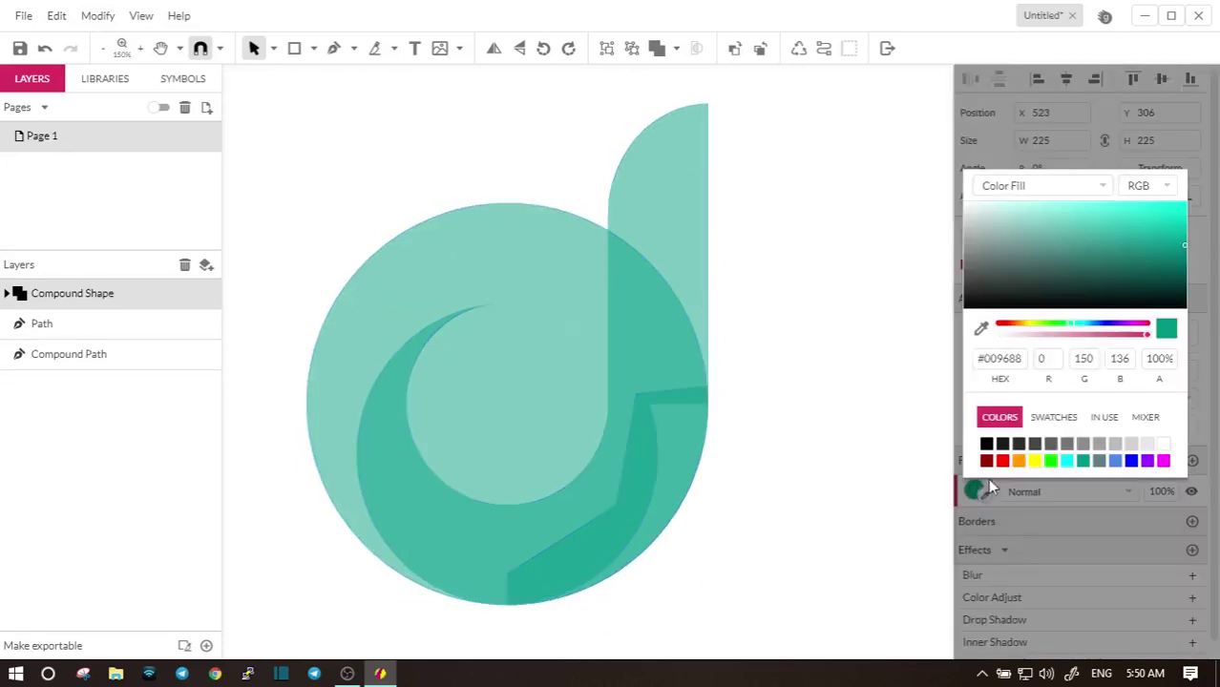
{"action": "left_click", "coordinate": [1035, 461]}
{"action": "left_click", "coordinate": [828, 378]}
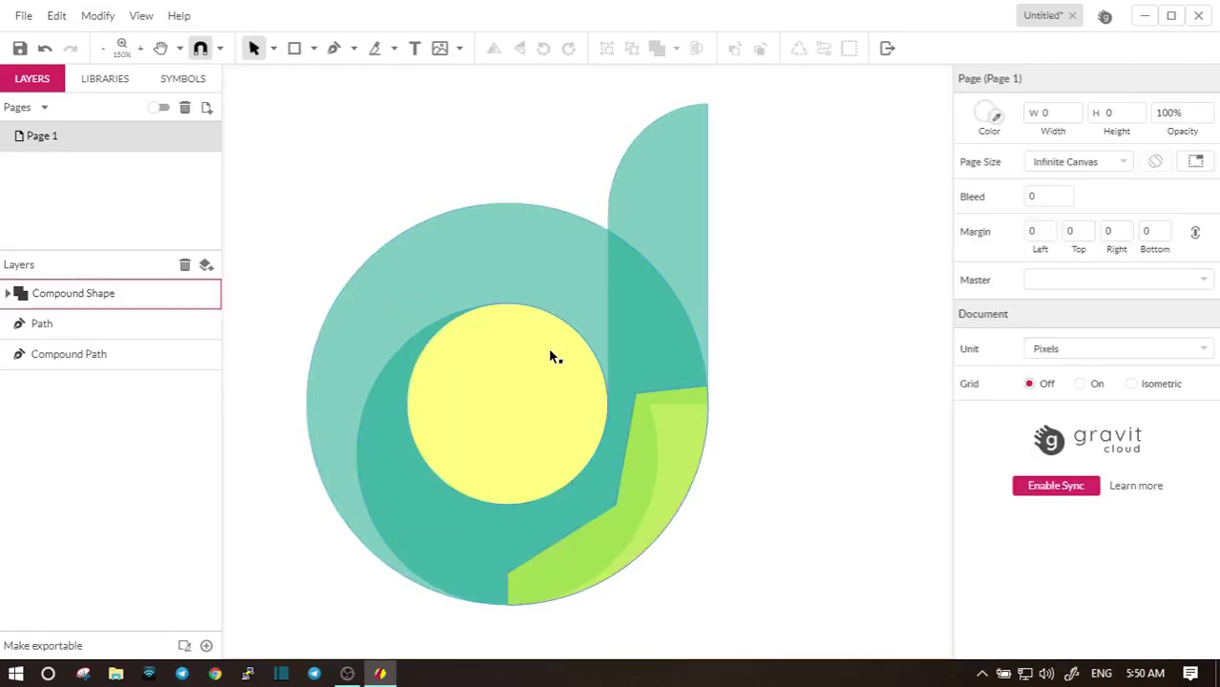
Step: Convert the yellow compound shape to a path and split it into separate paths
{"action": "left_click", "coordinate": [69, 298]}
{"action": "right_click", "coordinate": [68, 304]}
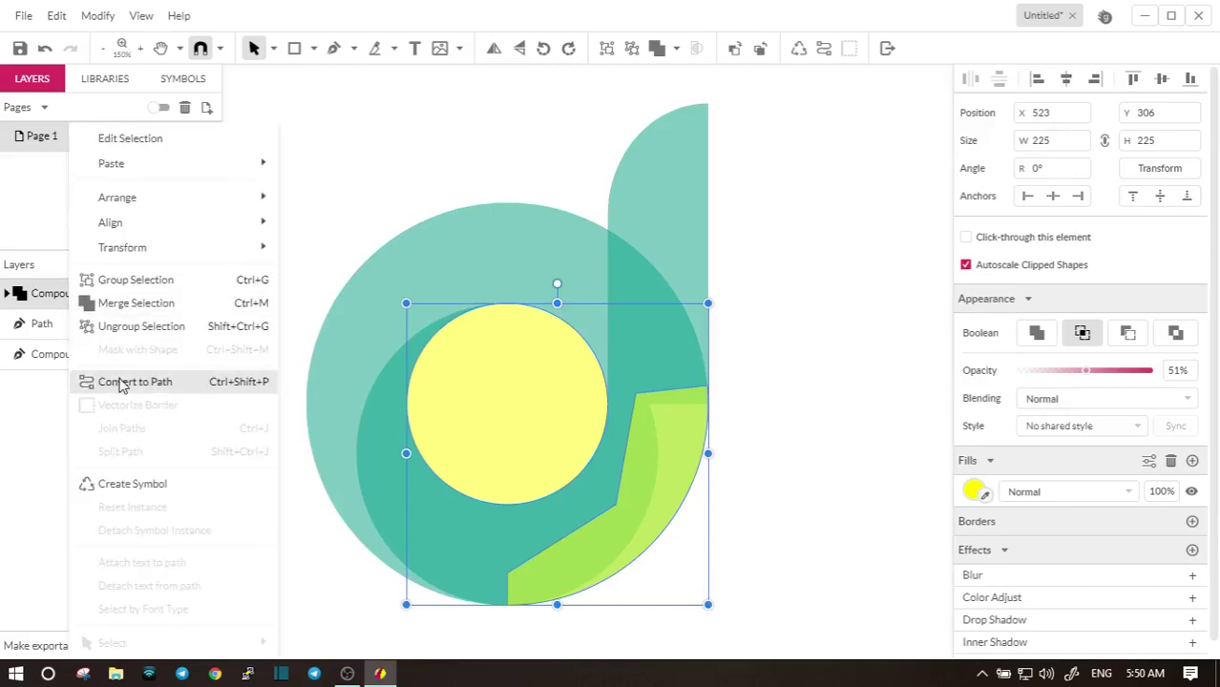
{"action": "left_click", "coordinate": [122, 382]}
{"action": "right_click", "coordinate": [90, 304]}
{"action": "left_click", "coordinate": [153, 454]}
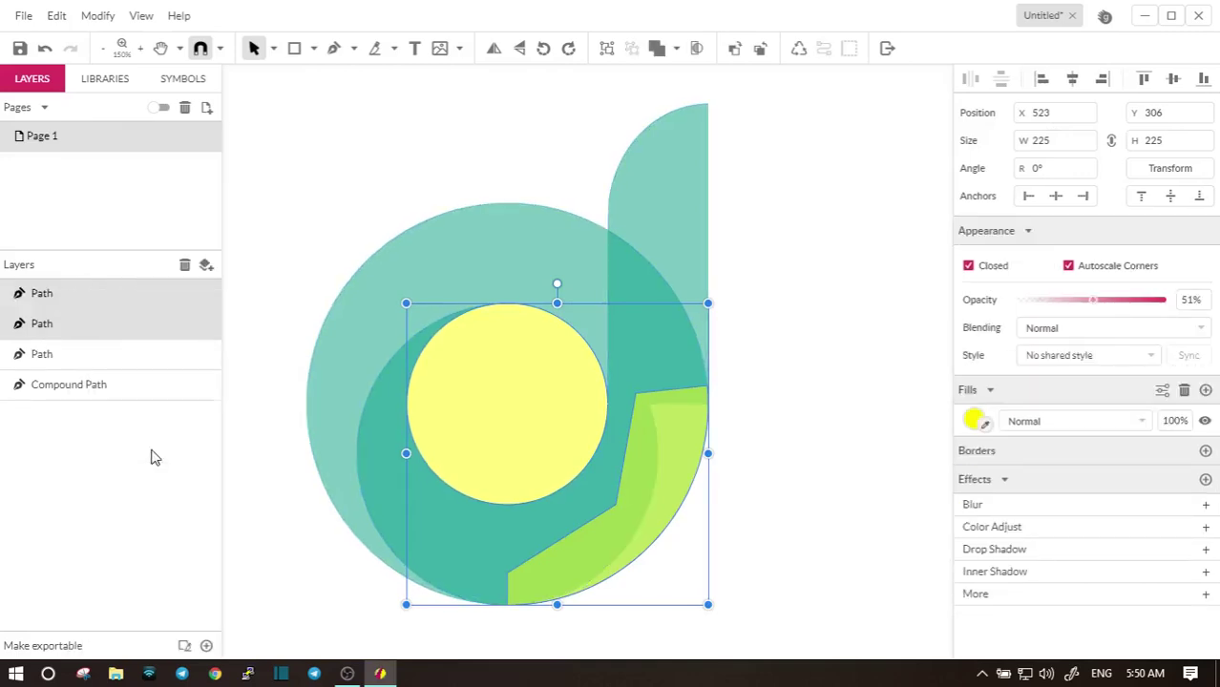
{"action": "key", "text": "Escape"}
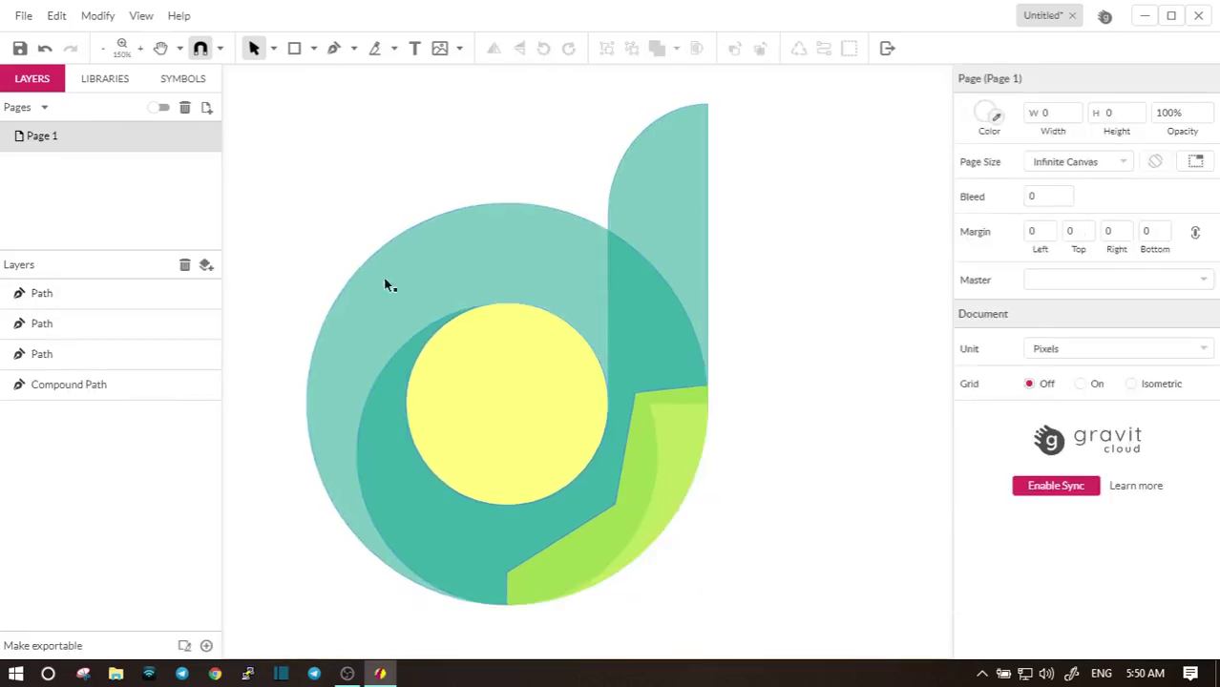
Step: Delete the yellow circle covering the ring's central hole
{"action": "left_click", "coordinate": [499, 381]}
{"action": "left_click", "coordinate": [56, 15]}
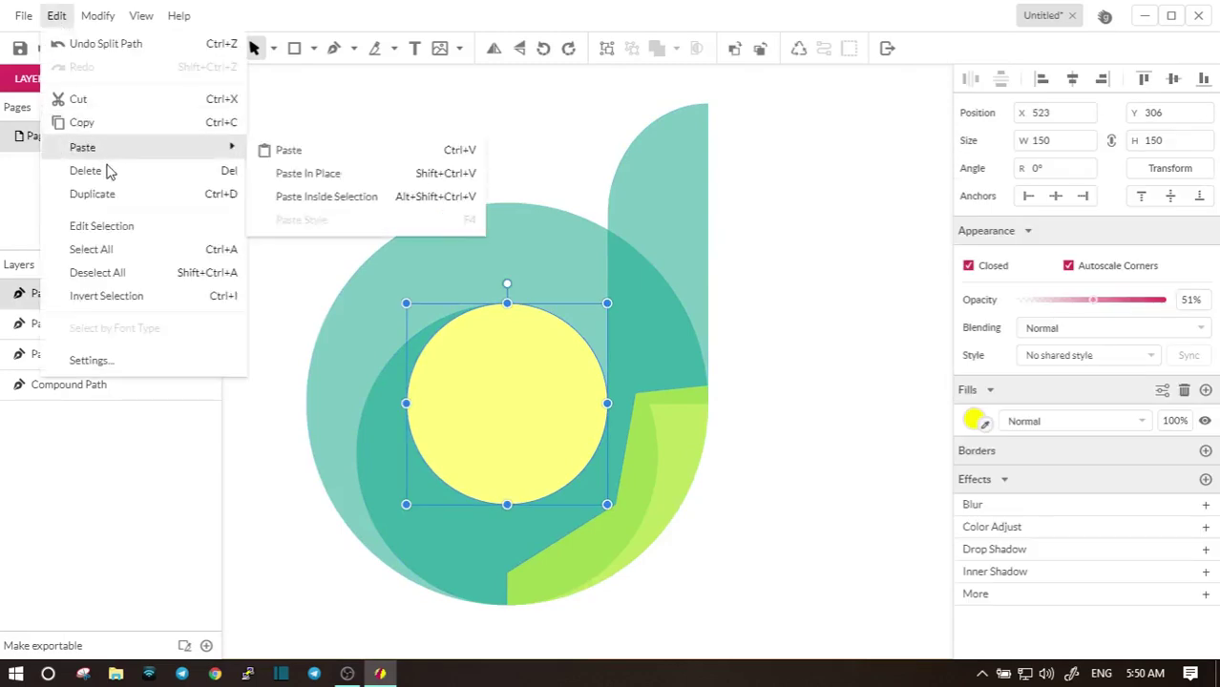
{"action": "left_click", "coordinate": [106, 169]}
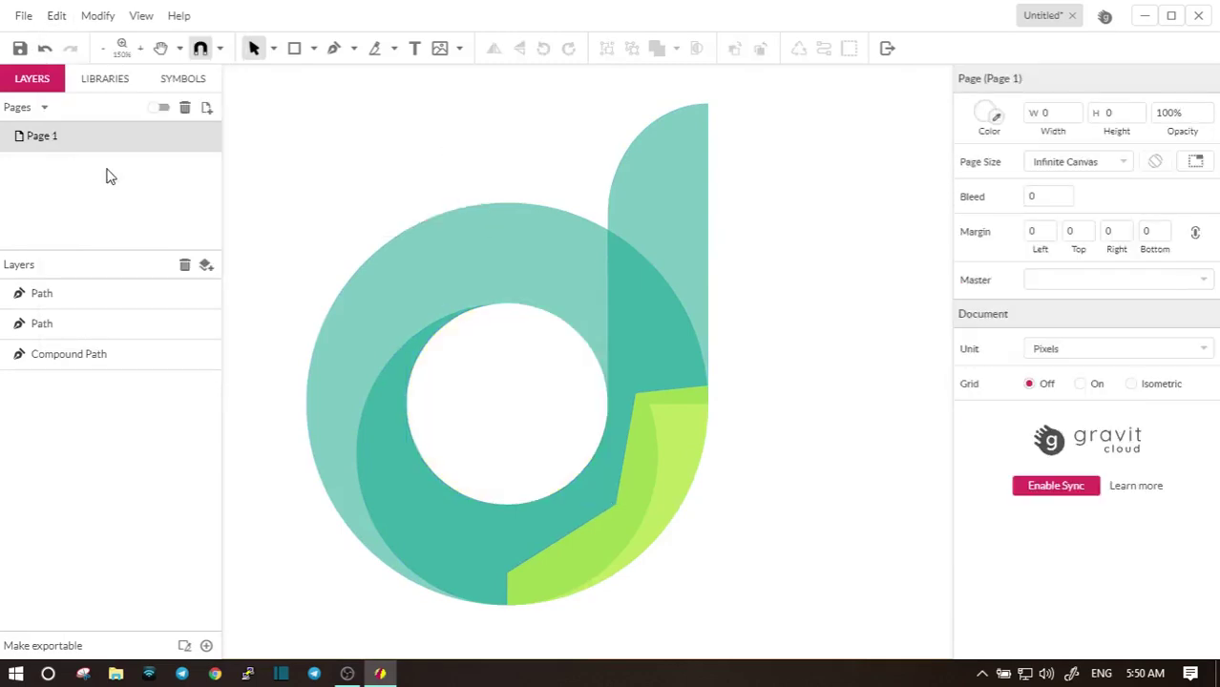
Step: Unite the yellow lower-right piece with the stem-and-crescent path using Union
{"action": "left_click", "coordinate": [84, 296]}
{"action": "left_click", "coordinate": [544, 252], "text": "shift"}
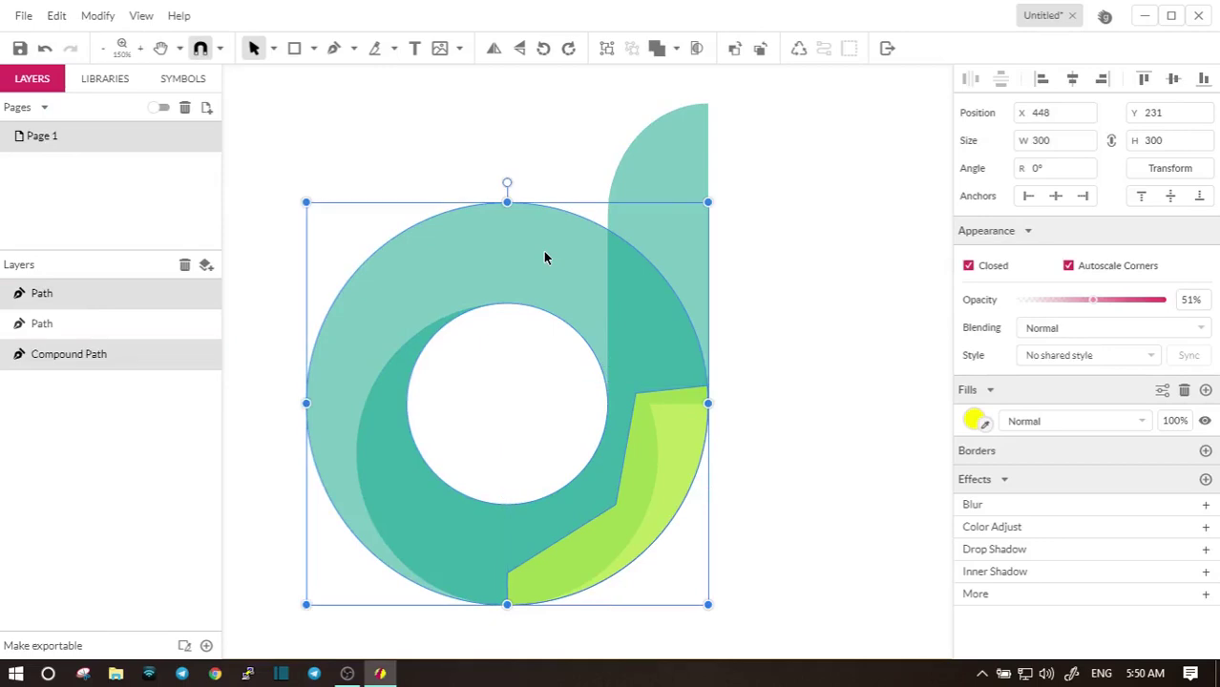
{"action": "left_click", "coordinate": [729, 433]}
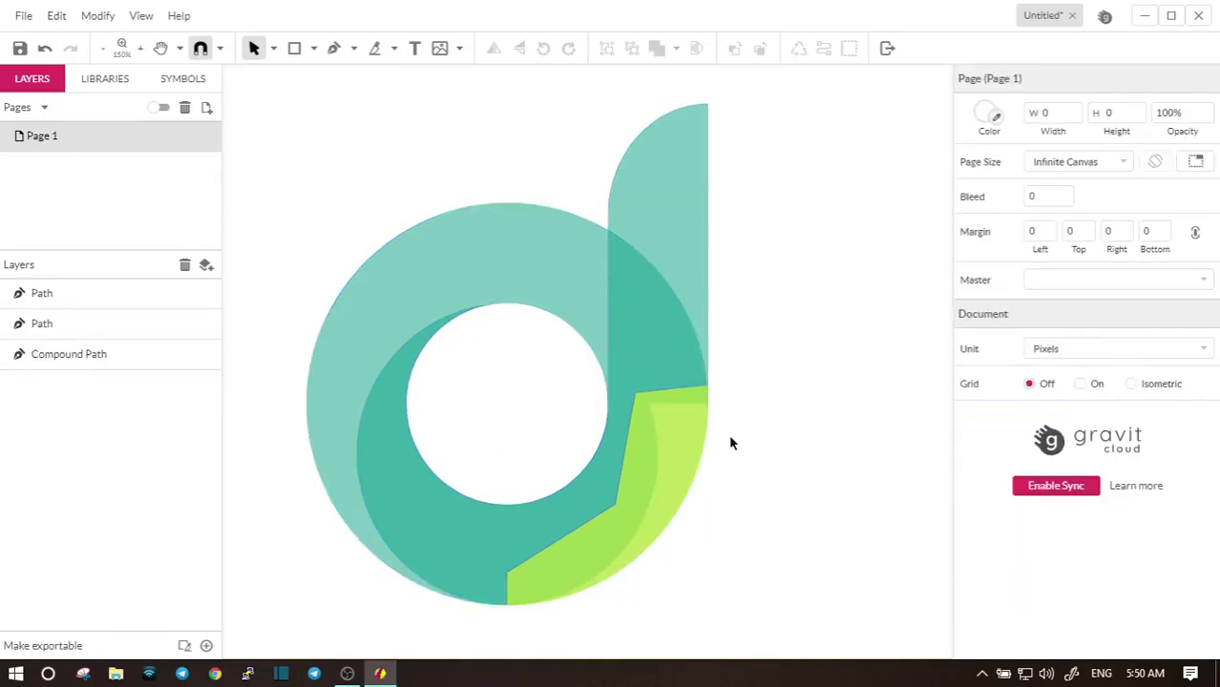
{"action": "left_click", "coordinate": [680, 450]}
{"action": "left_click", "coordinate": [694, 218], "text": "shift"}
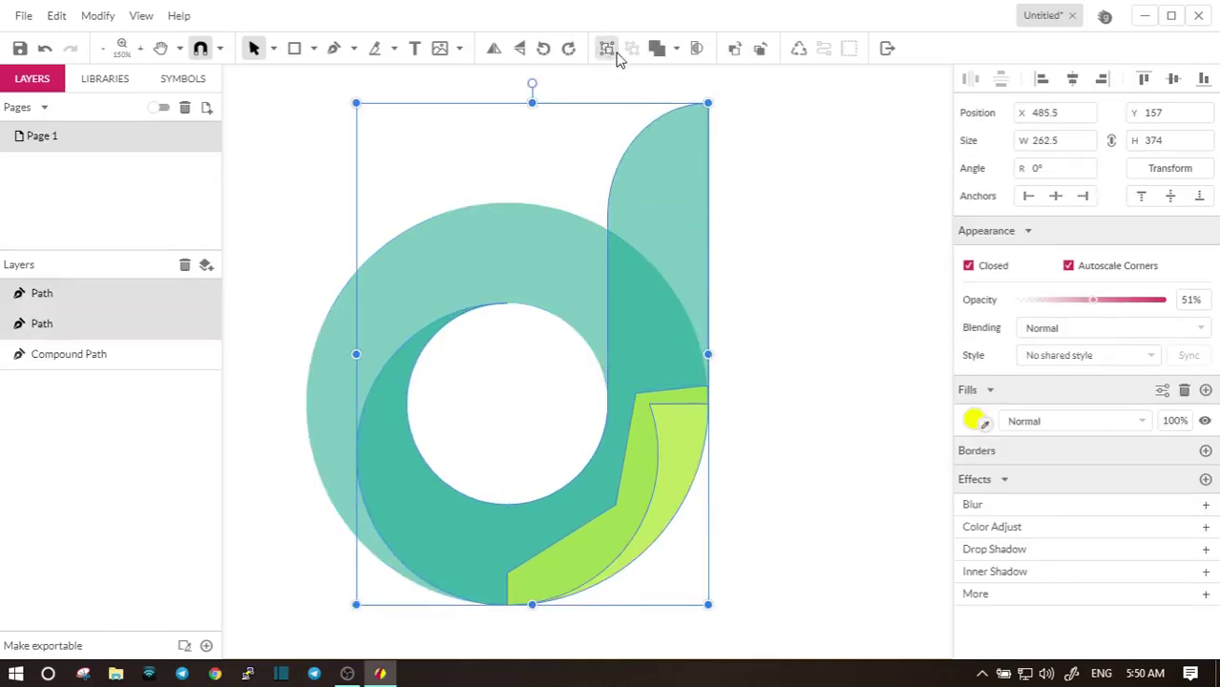
{"action": "left_click", "coordinate": [676, 48]}
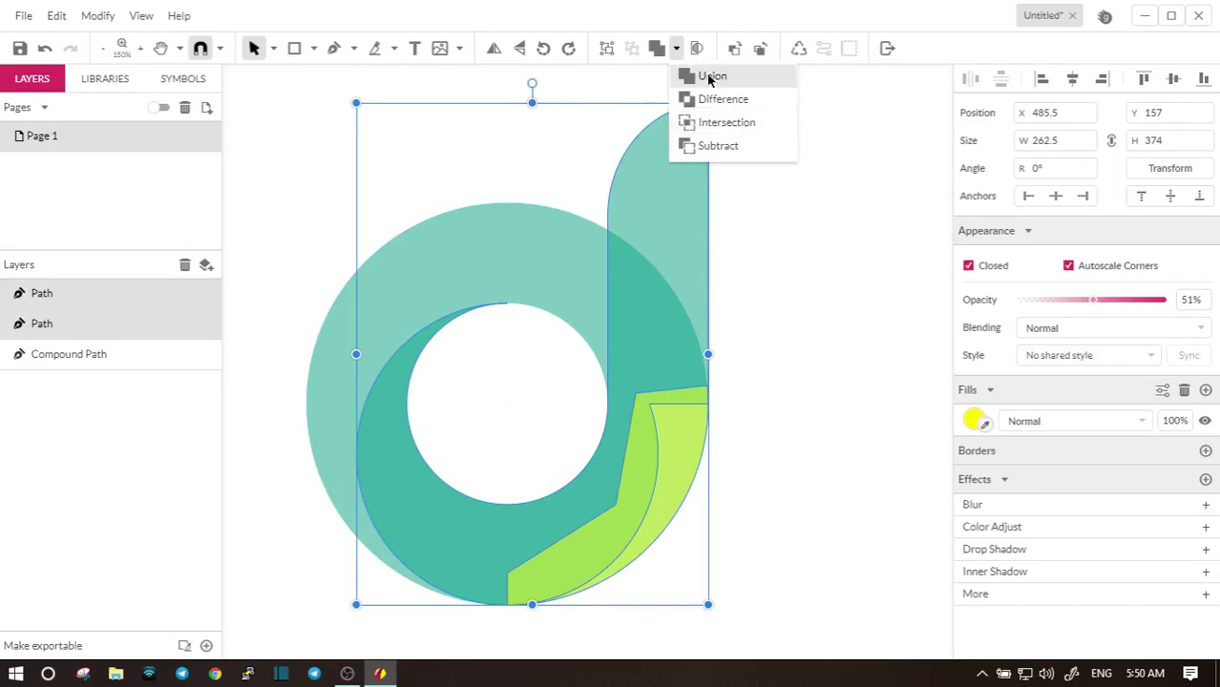
{"action": "left_click", "coordinate": [710, 76]}
{"action": "left_click", "coordinate": [826, 315]}
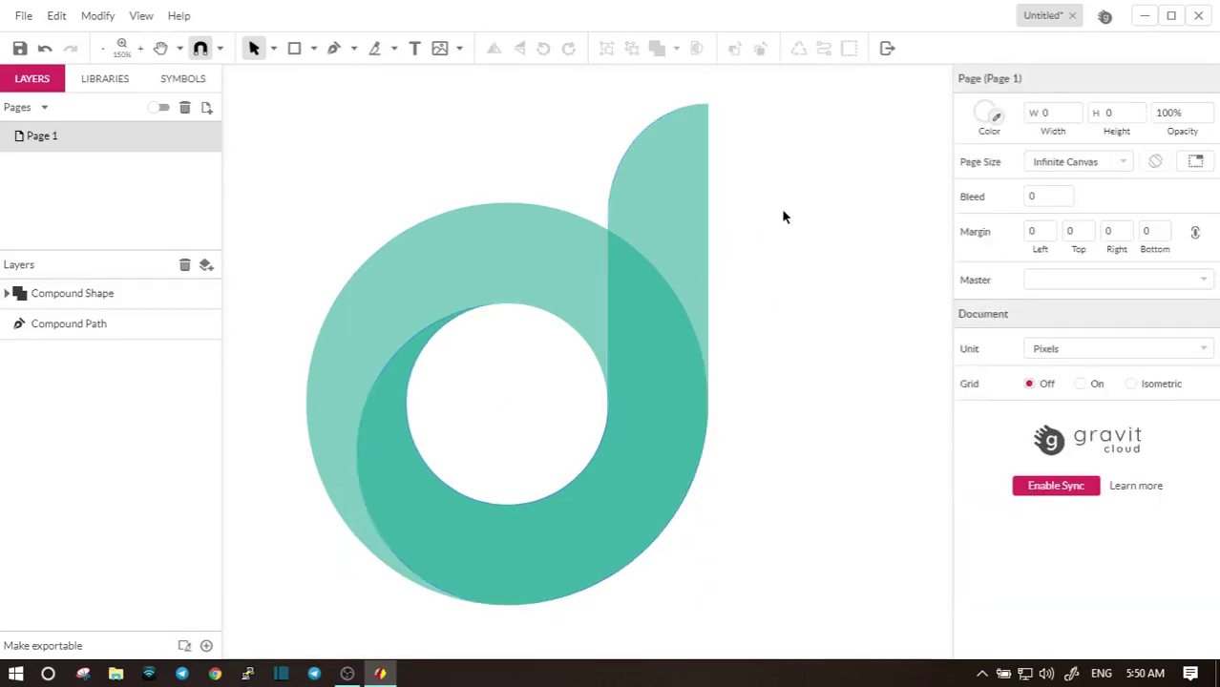
Step: Convert the compound shape that now includes the lower-right piece to a path
{"action": "left_click", "coordinate": [84, 298]}
{"action": "right_click", "coordinate": [85, 298]}
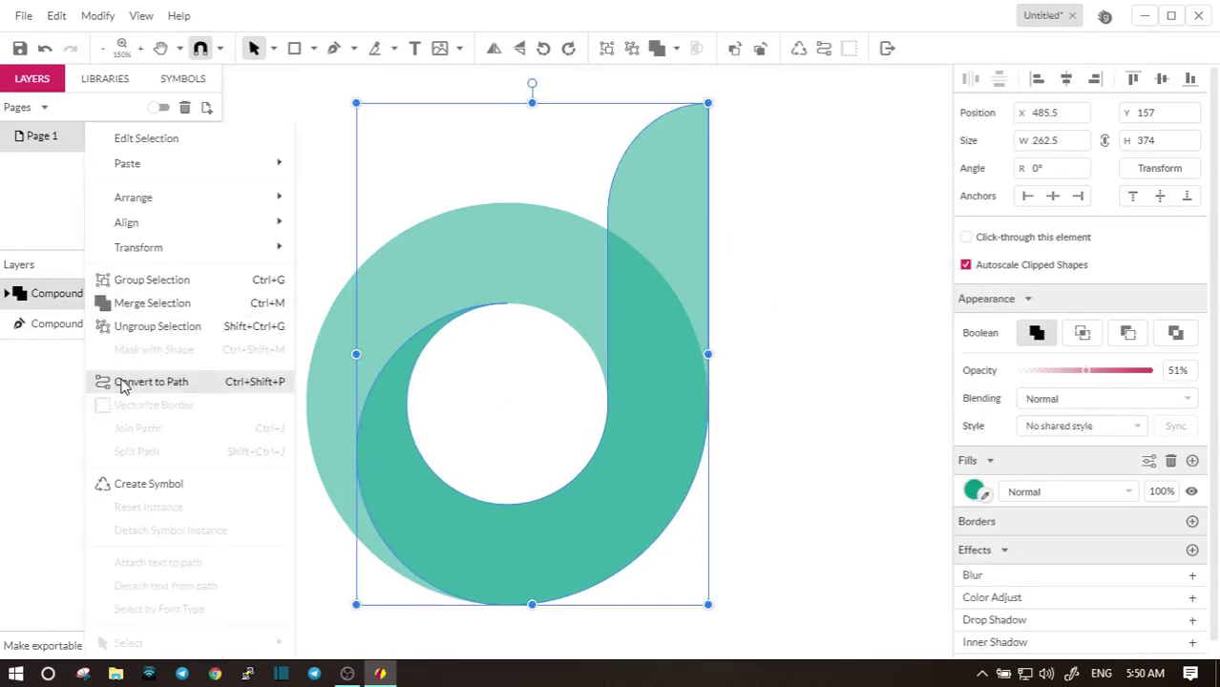
{"action": "left_click", "coordinate": [122, 382]}
Step: Set the opacity of both the stem path and the large ring to 100%
{"action": "left_click", "coordinate": [85, 325], "text": "shift"}
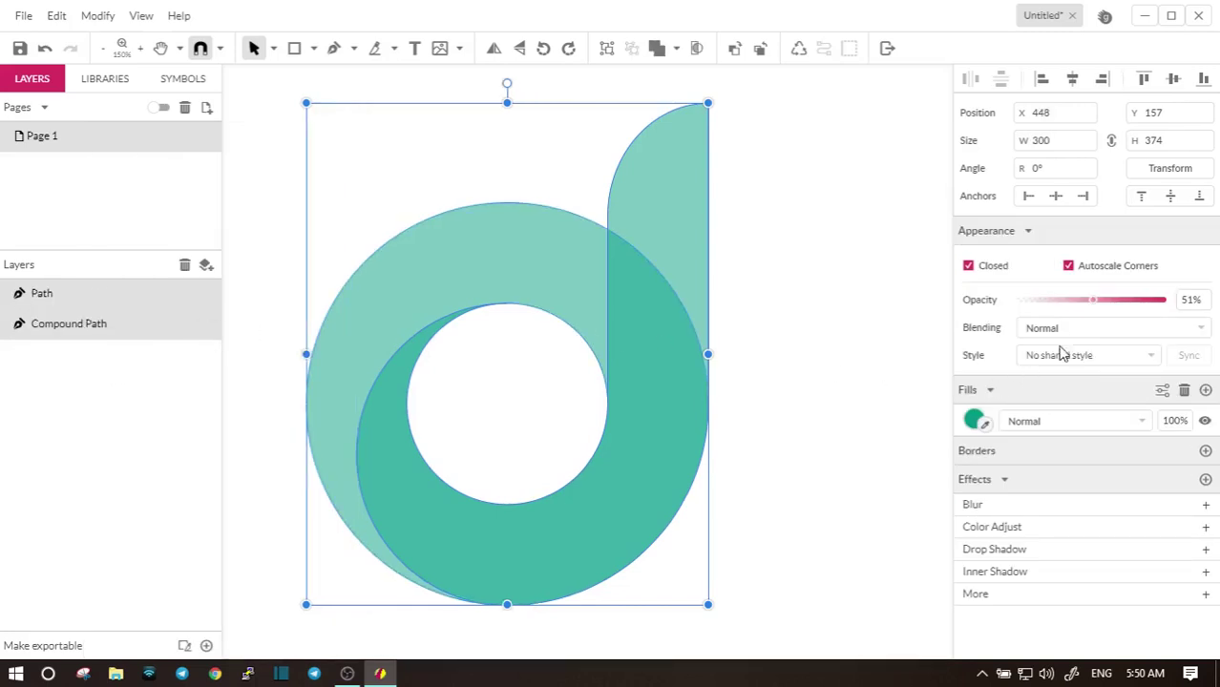
{"action": "left_click_drag", "start_coordinate": [1095, 304], "coordinate": [1175, 305]}
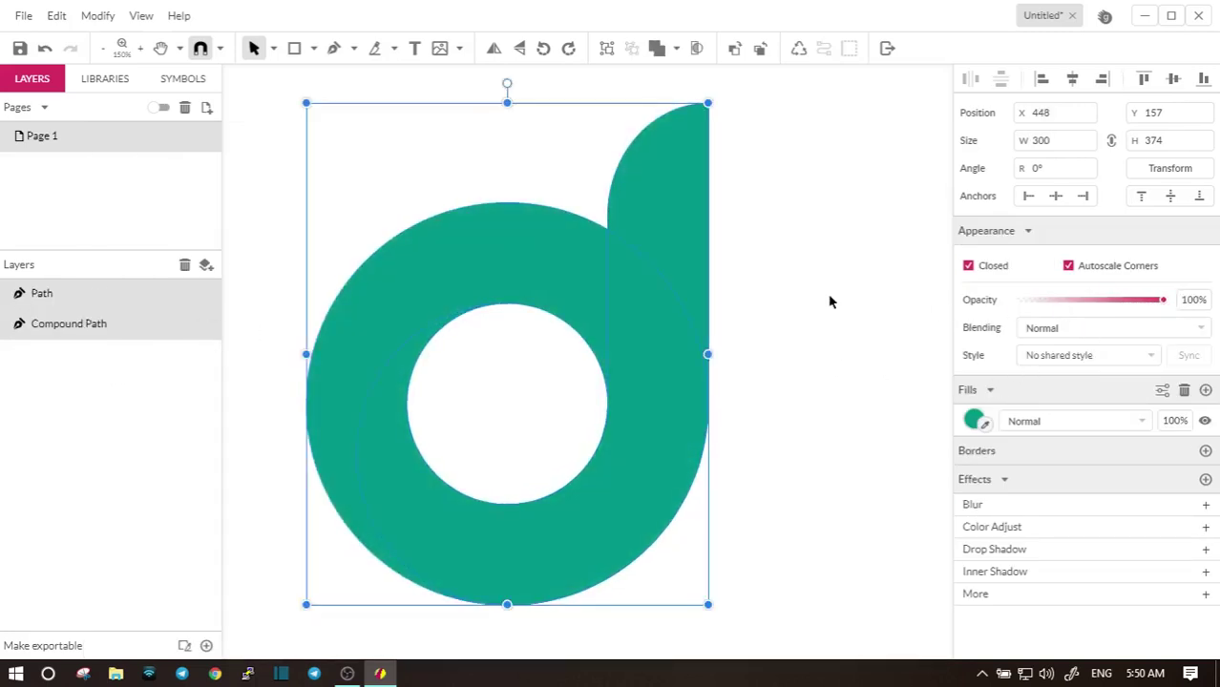
{"action": "left_click", "coordinate": [782, 278]}
Step: Give the stem path a linear gradient fill from its existing teal to light turquoise #33FFCF at the right end
{"action": "left_click", "coordinate": [685, 221]}
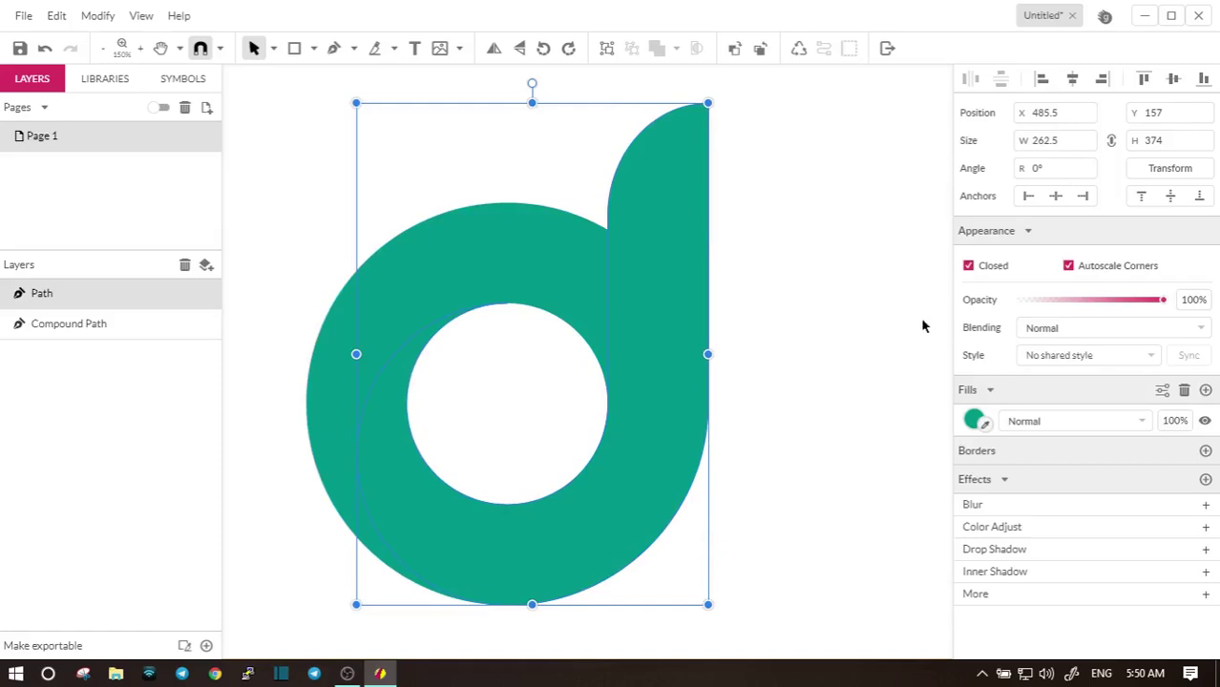
{"action": "left_click", "coordinate": [971, 421]}
{"action": "left_click", "coordinate": [1025, 115]}
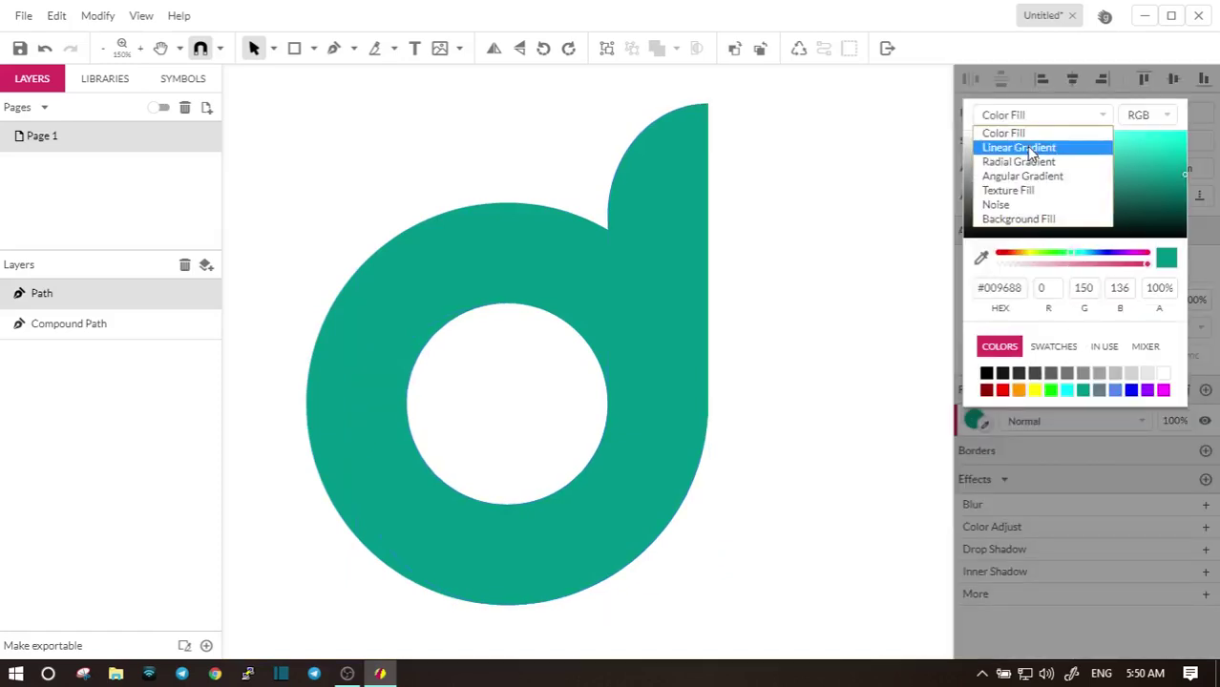
{"action": "left_click", "coordinate": [1026, 146]}
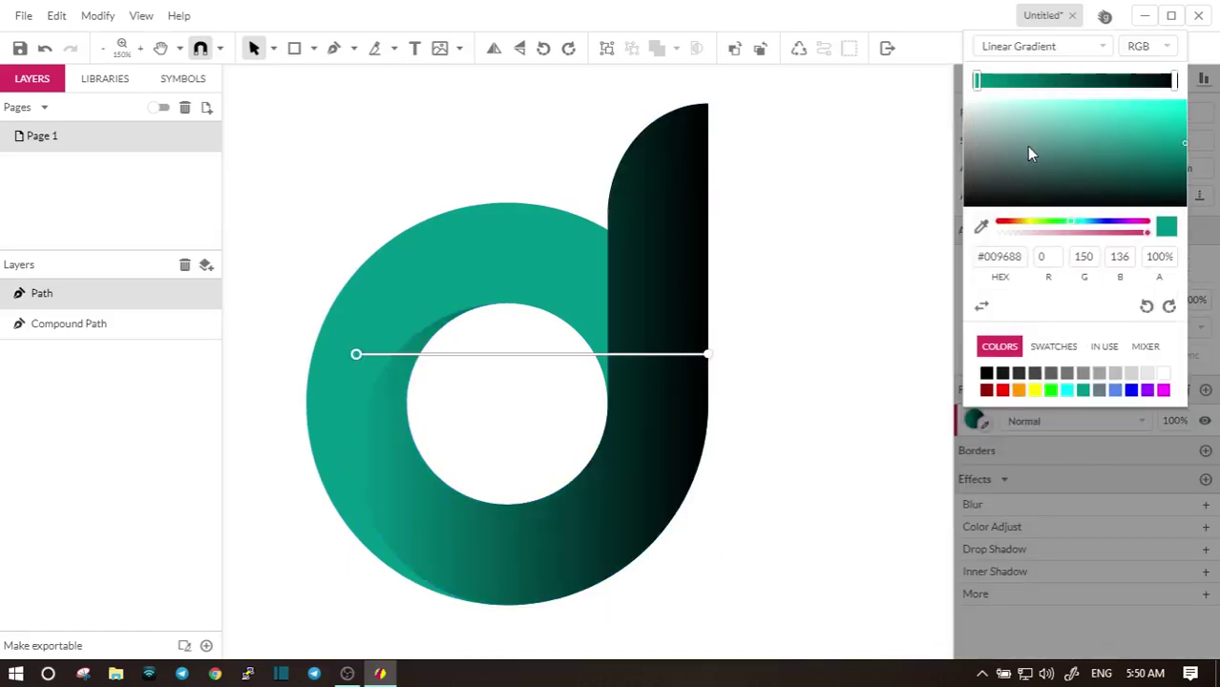
{"action": "left_click", "coordinate": [707, 355]}
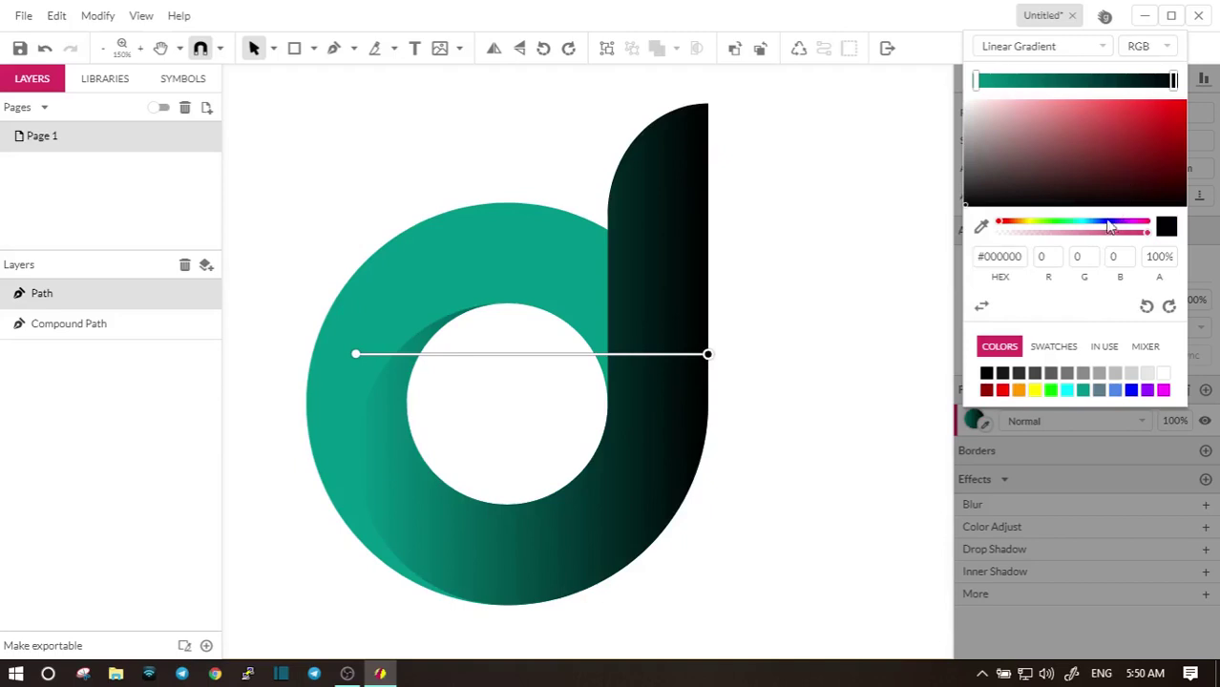
{"action": "left_click", "coordinate": [1073, 227]}
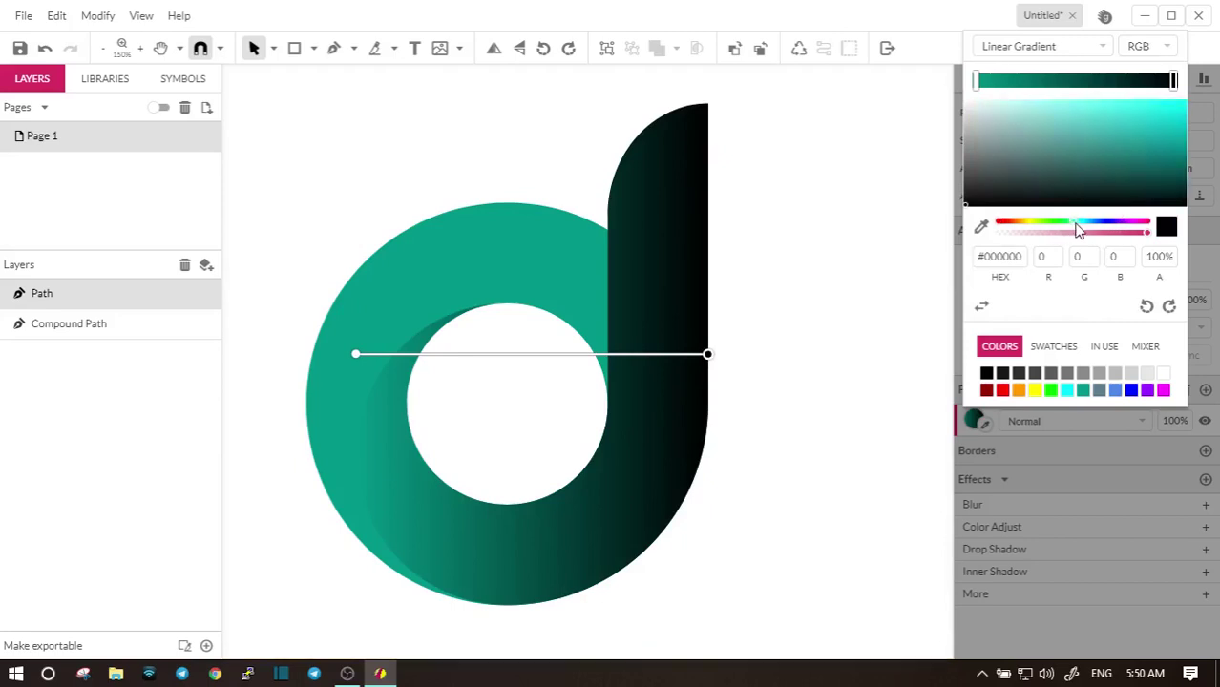
{"action": "left_click_drag", "start_coordinate": [1076, 229], "coordinate": [1069, 230]}
{"action": "left_click_drag", "start_coordinate": [1134, 150], "coordinate": [1145, 86]}
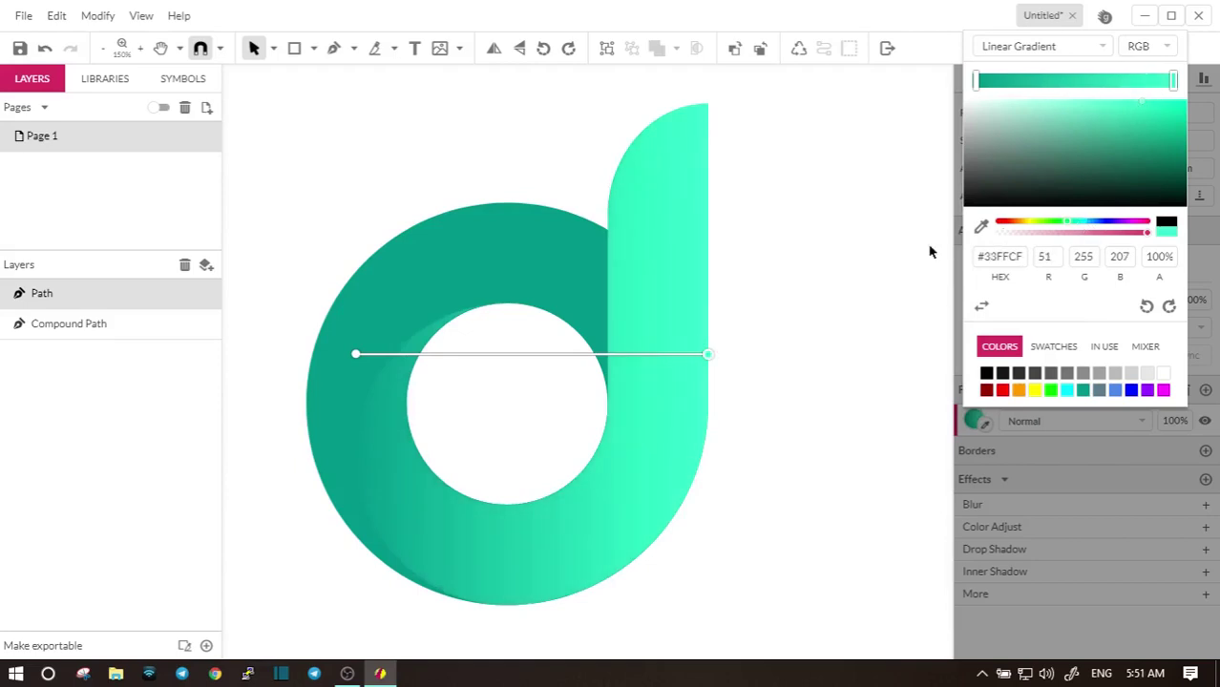
Step: Give the large ring a linear gradient fill with the right-end stop set to teal #009688
{"action": "left_click", "coordinate": [489, 240]}
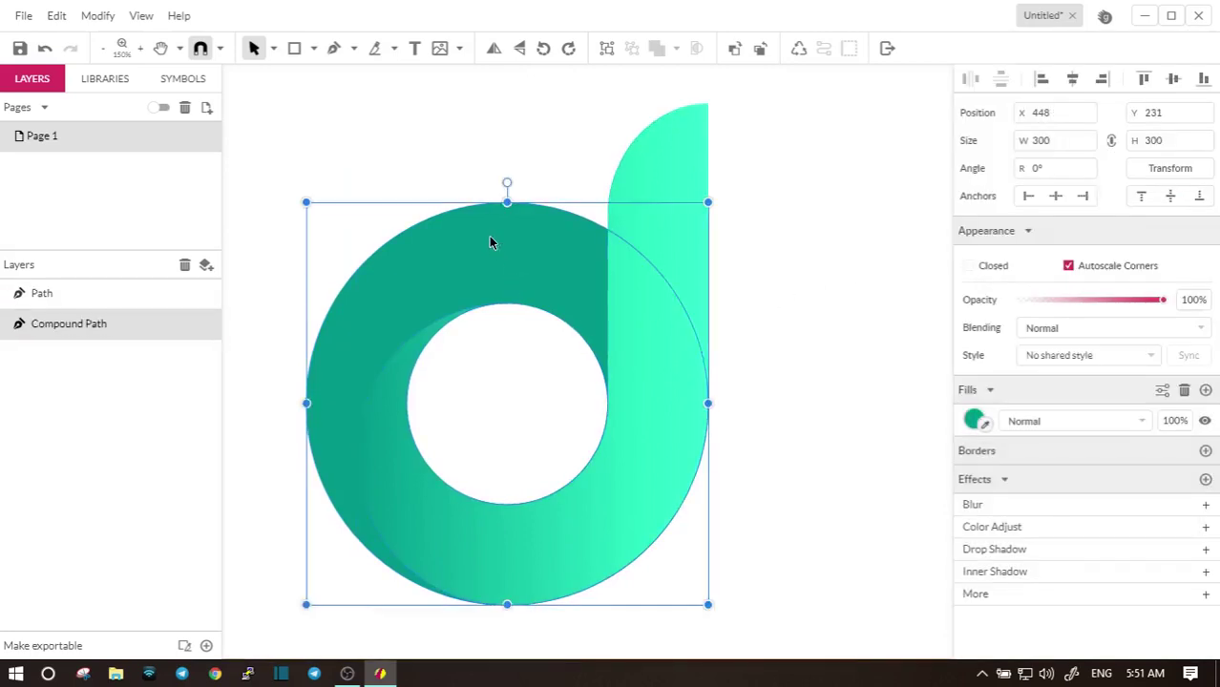
{"action": "left_click", "coordinate": [974, 421]}
{"action": "left_click", "coordinate": [1017, 119]}
{"action": "left_click", "coordinate": [1026, 145]}
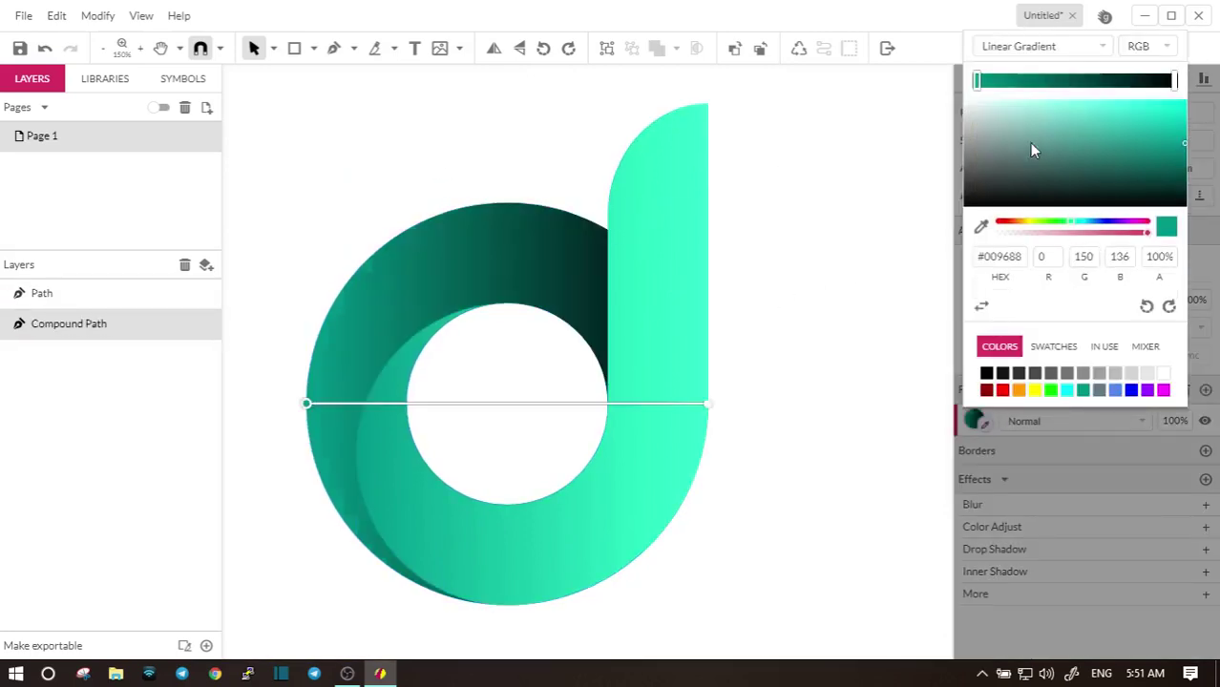
{"action": "left_click", "coordinate": [708, 404]}
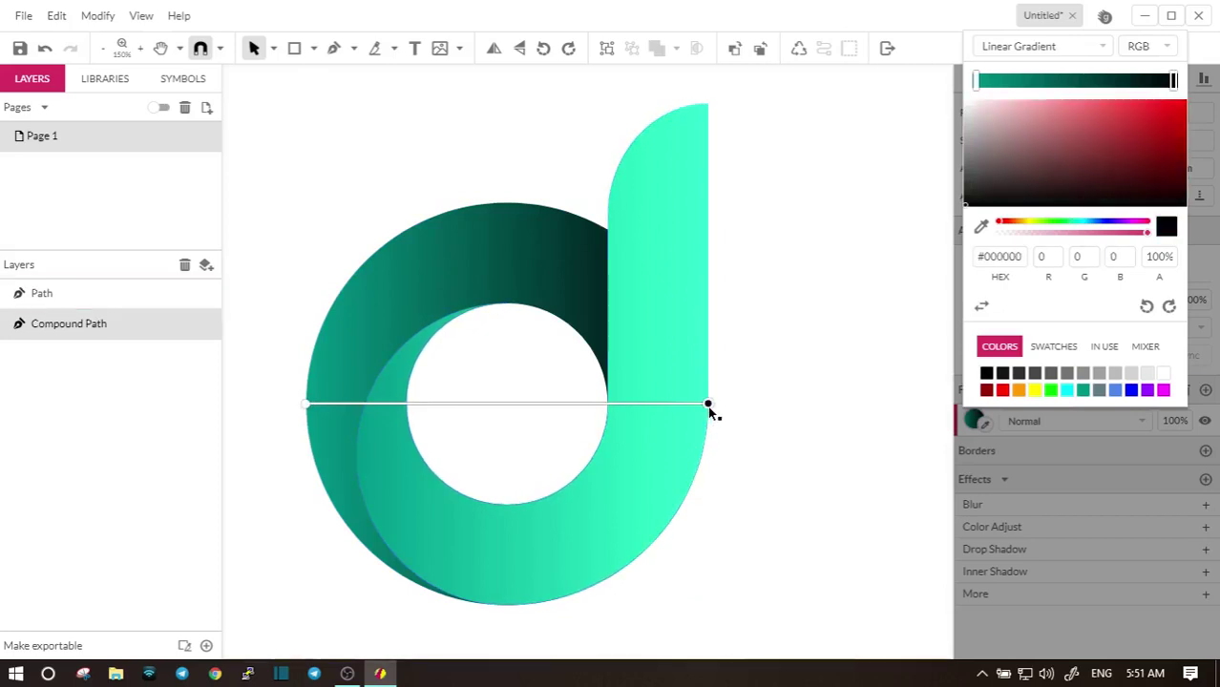
{"action": "left_click", "coordinate": [1082, 389]}
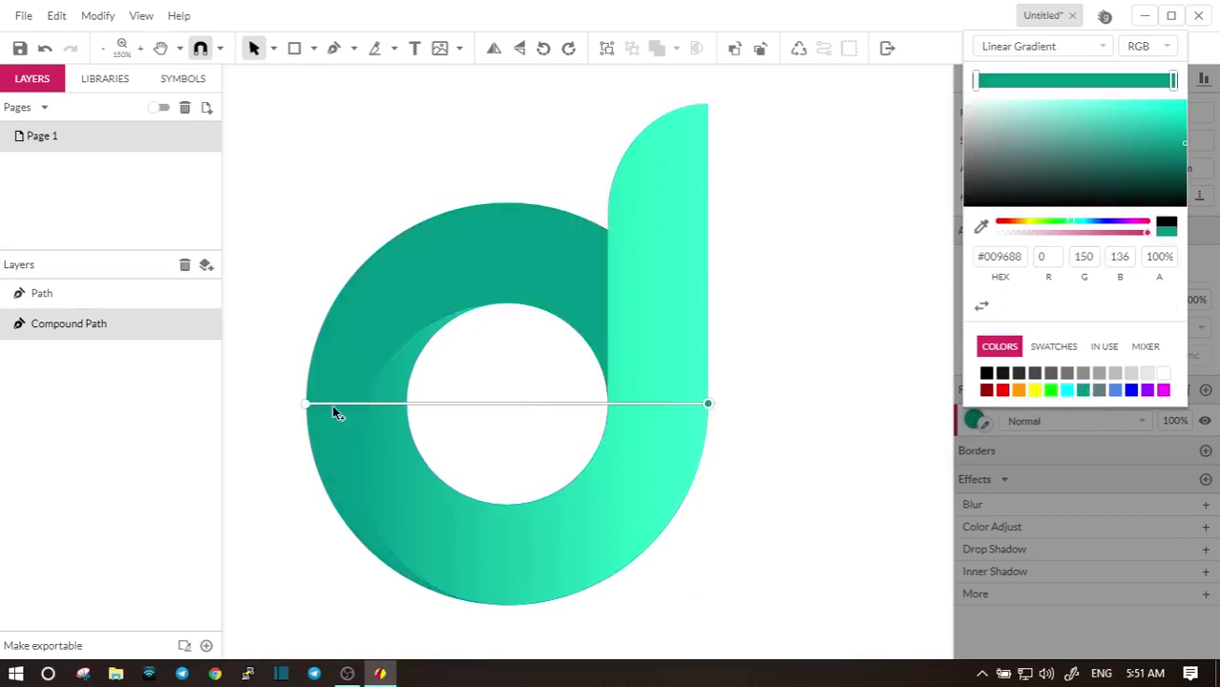
Step: Set the left-end stop of the ring's gradient to light mint green #6CFFC7
{"action": "left_click", "coordinate": [307, 404]}
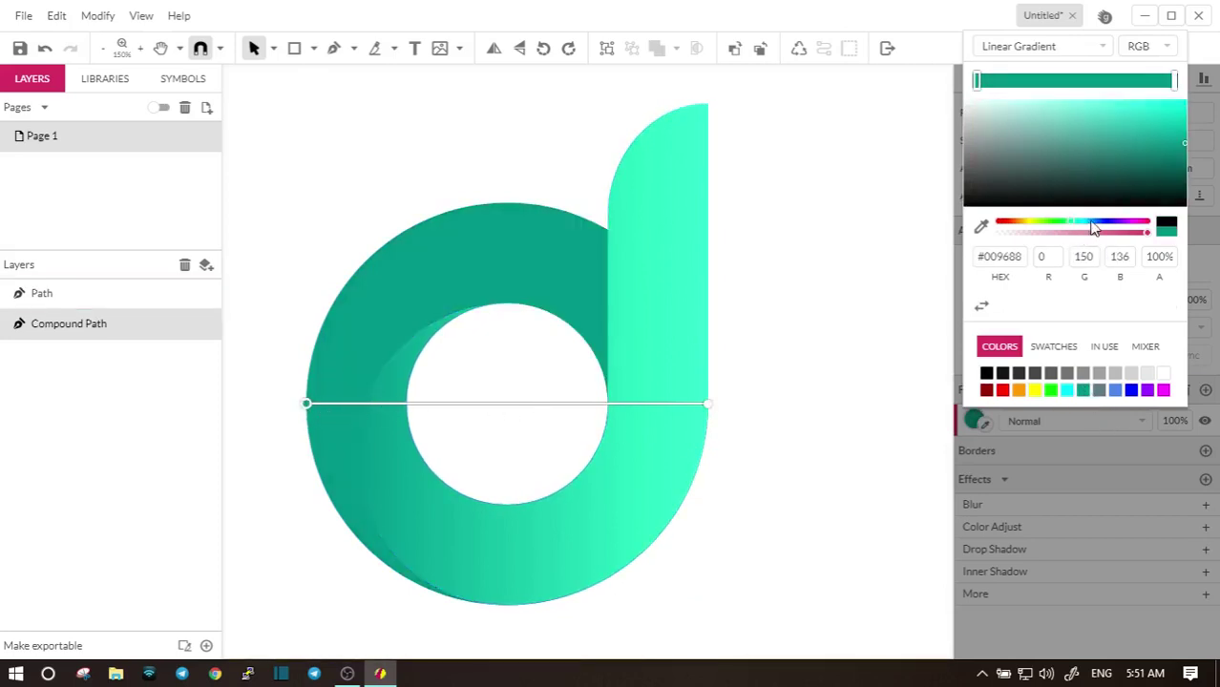
{"action": "left_click_drag", "start_coordinate": [1074, 222], "coordinate": [1066, 227]}
{"action": "left_click_drag", "start_coordinate": [1145, 138], "coordinate": [1092, 101]}
{"action": "left_click_drag", "start_coordinate": [1069, 227], "coordinate": [1062, 227]}
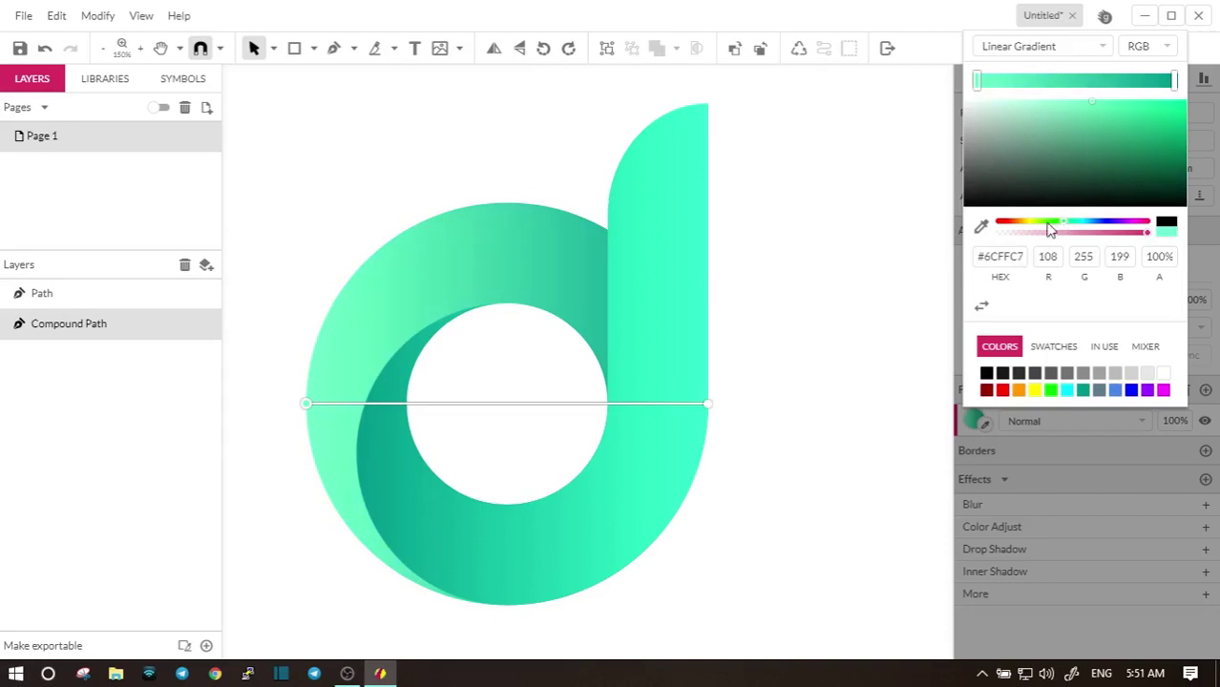
Step: Try a slightly different hue on the teal left-end stop of the stem path's gradient, and undo that change
{"action": "scroll", "coordinate": [867, 303], "scroll_direction": "down", "scroll_amount": 3}
{"action": "left_click", "coordinate": [792, 340]}
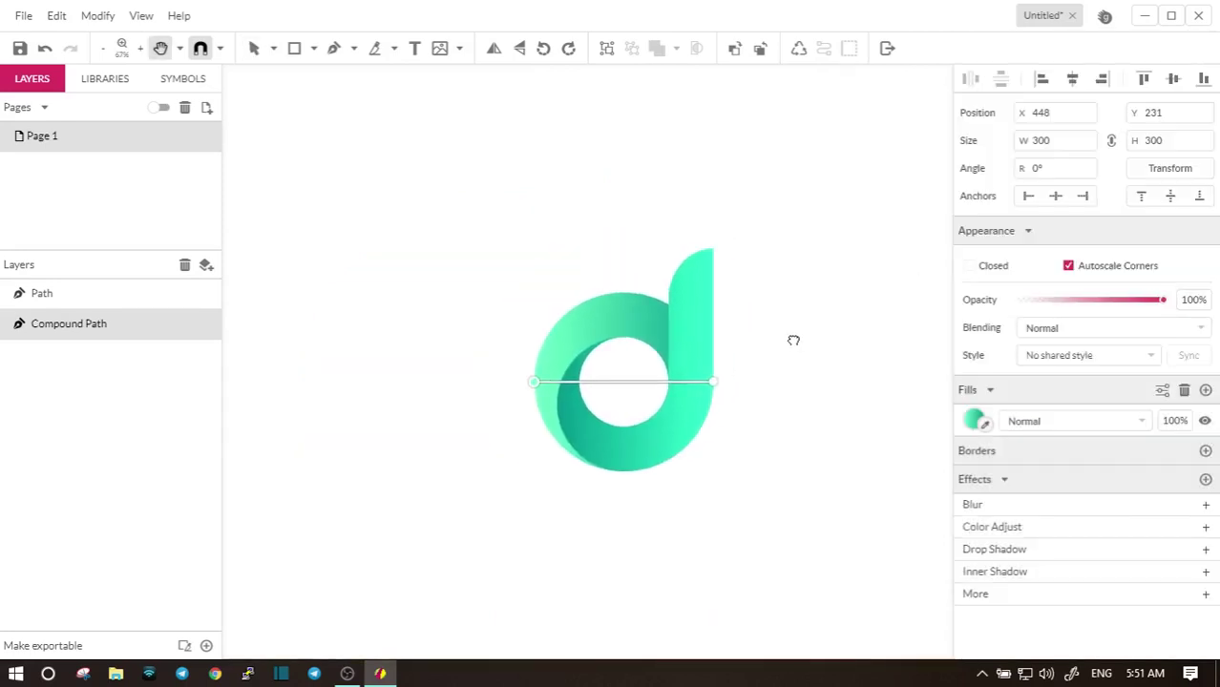
{"action": "left_click", "coordinate": [709, 350]}
{"action": "left_click", "coordinate": [974, 419]}
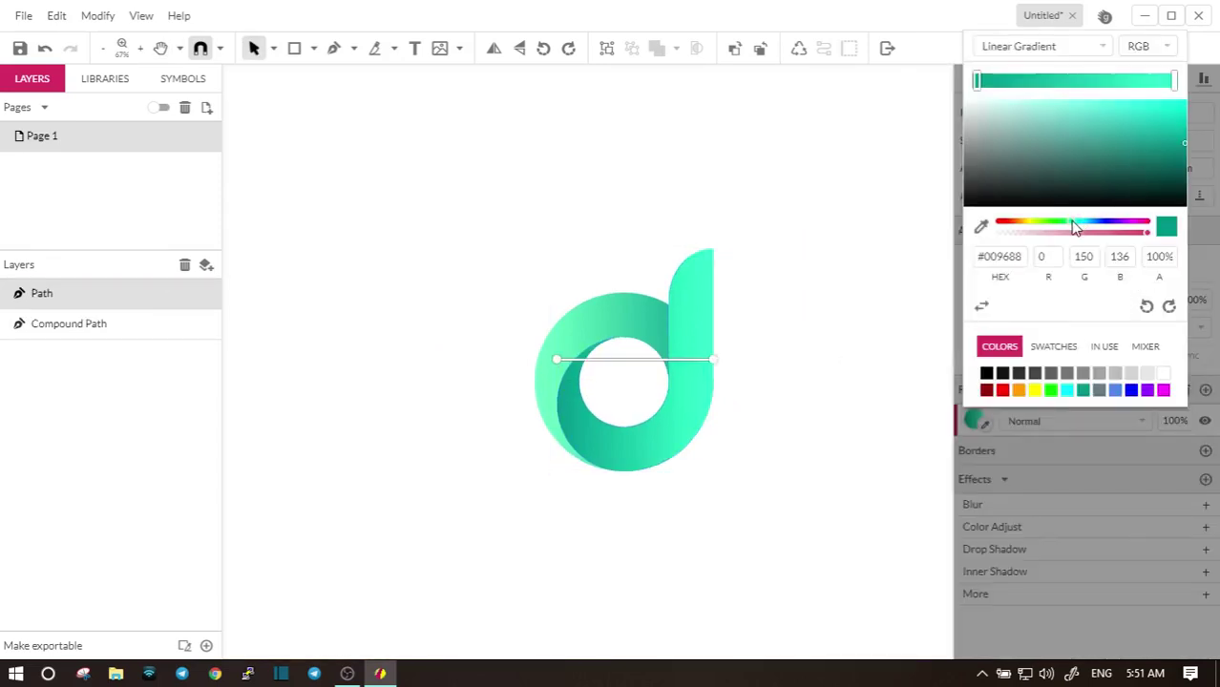
{"action": "left_click_drag", "start_coordinate": [1073, 223], "coordinate": [1067, 227]}
{"action": "key", "text": "ctrl+z"}
{"action": "left_click", "coordinate": [710, 367]}
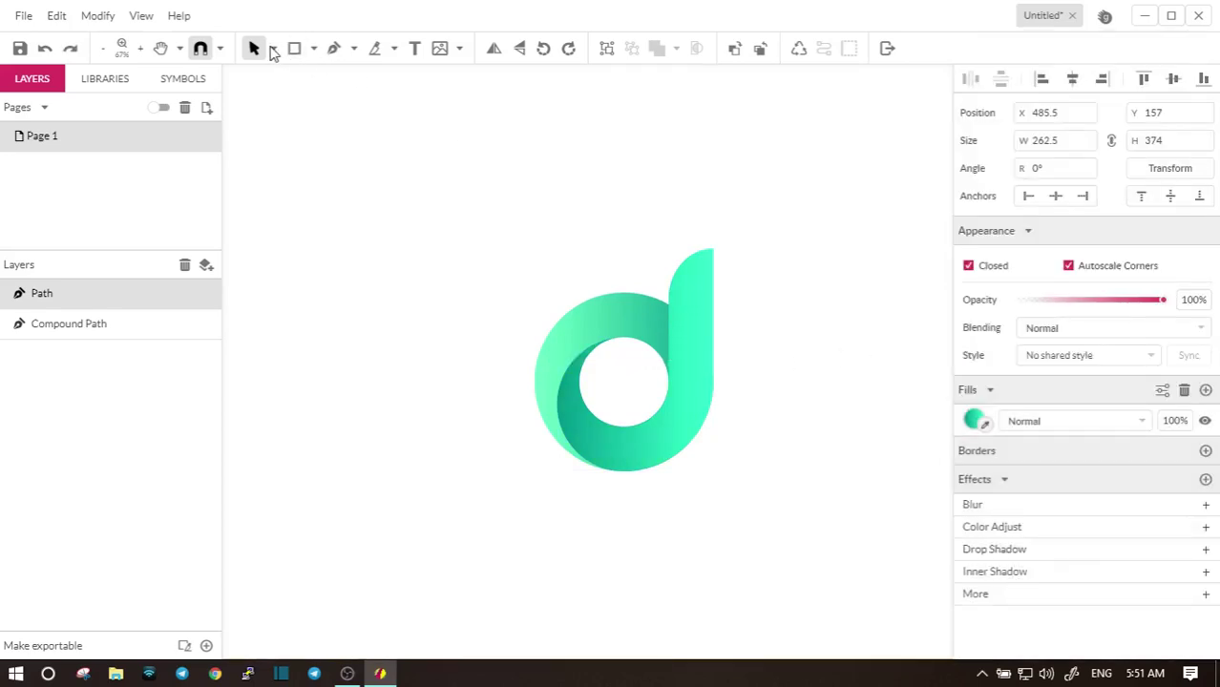
{"action": "left_click", "coordinate": [787, 314]}
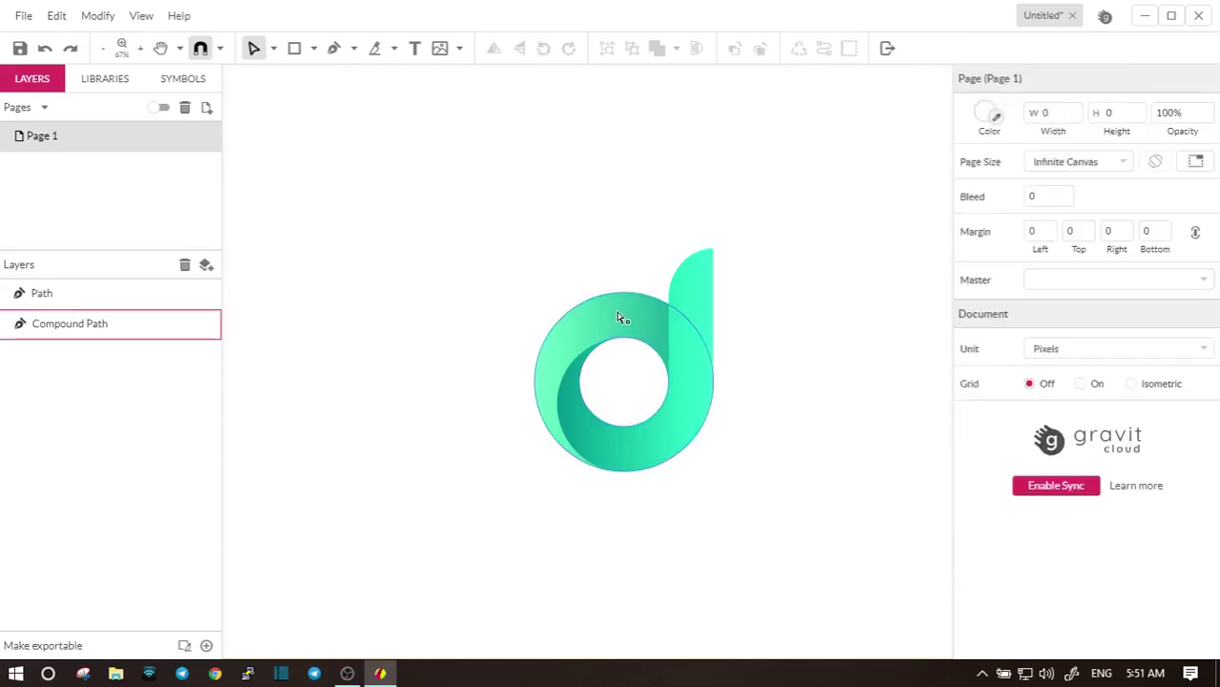
Step: Fine-tune the hue of the light turquoise right-end stop in the stem path's linear gradient and deselect the path
{"action": "left_click", "coordinate": [708, 300]}
{"action": "left_click", "coordinate": [974, 421]}
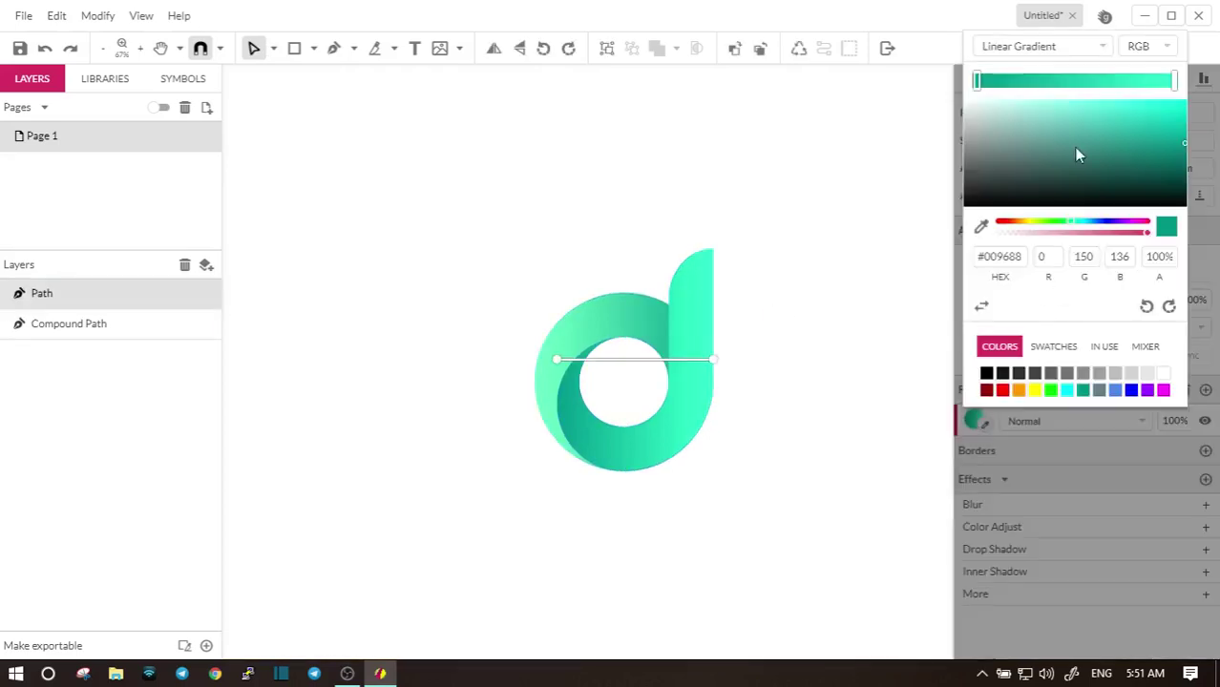
{"action": "left_click", "coordinate": [712, 361]}
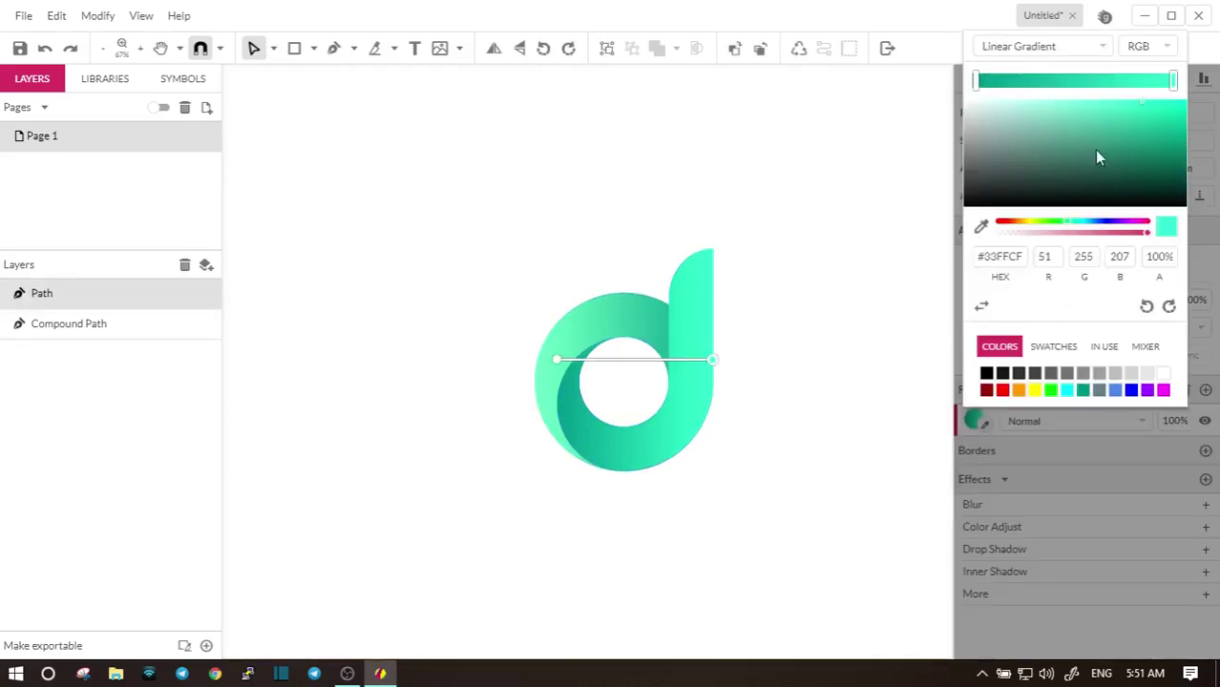
{"action": "left_click_drag", "start_coordinate": [1062, 226], "coordinate": [1068, 230]}
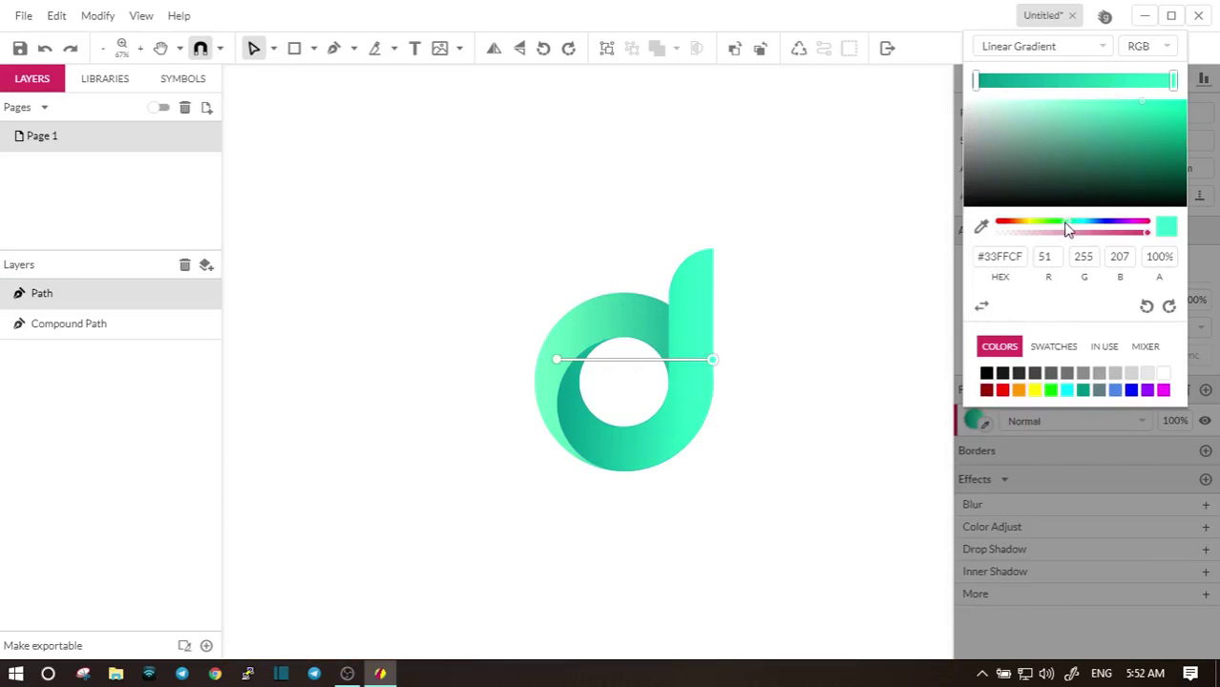
{"action": "left_click", "coordinate": [1066, 226]}
{"action": "left_click_drag", "start_coordinate": [1068, 229], "coordinate": [1070, 230]}
{"action": "left_click", "coordinate": [826, 303]}
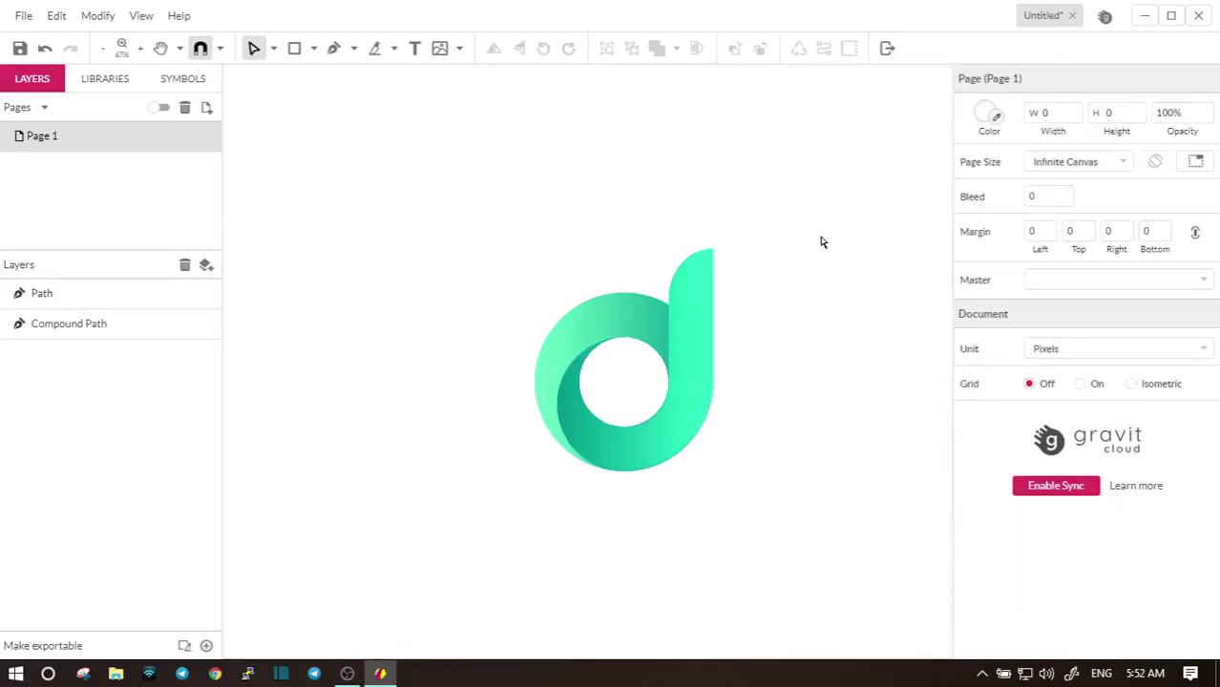
{"action": "left_click_drag", "start_coordinate": [827, 204], "coordinate": [789, 380]}
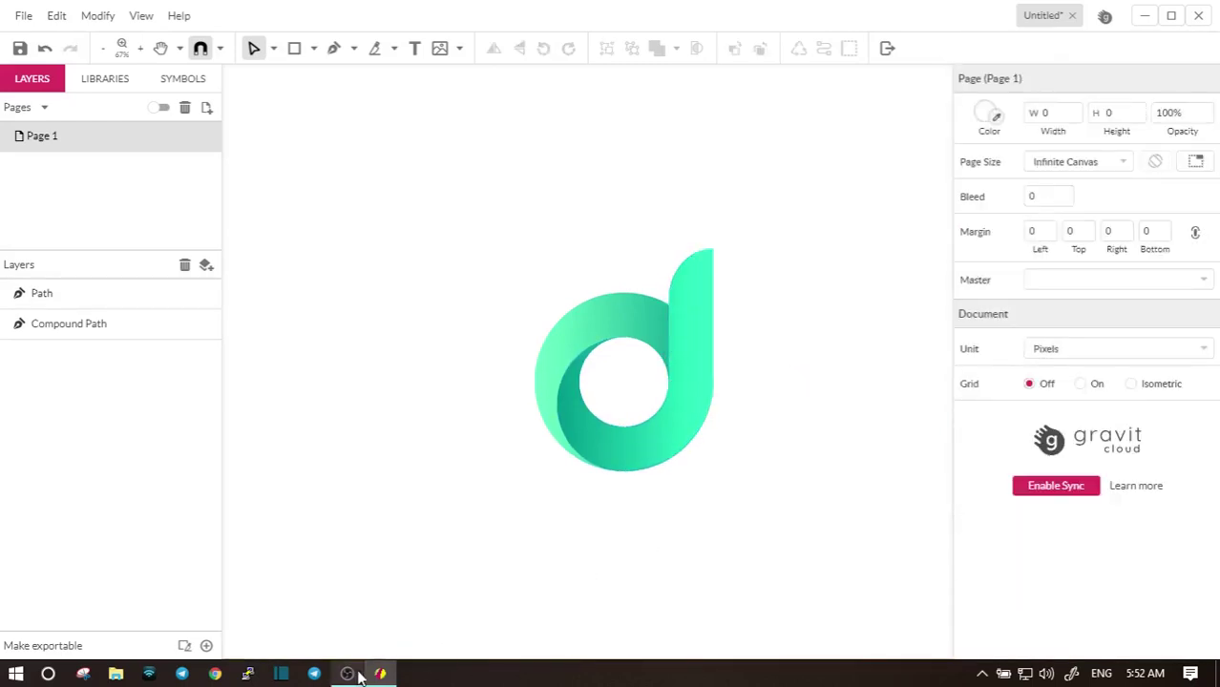